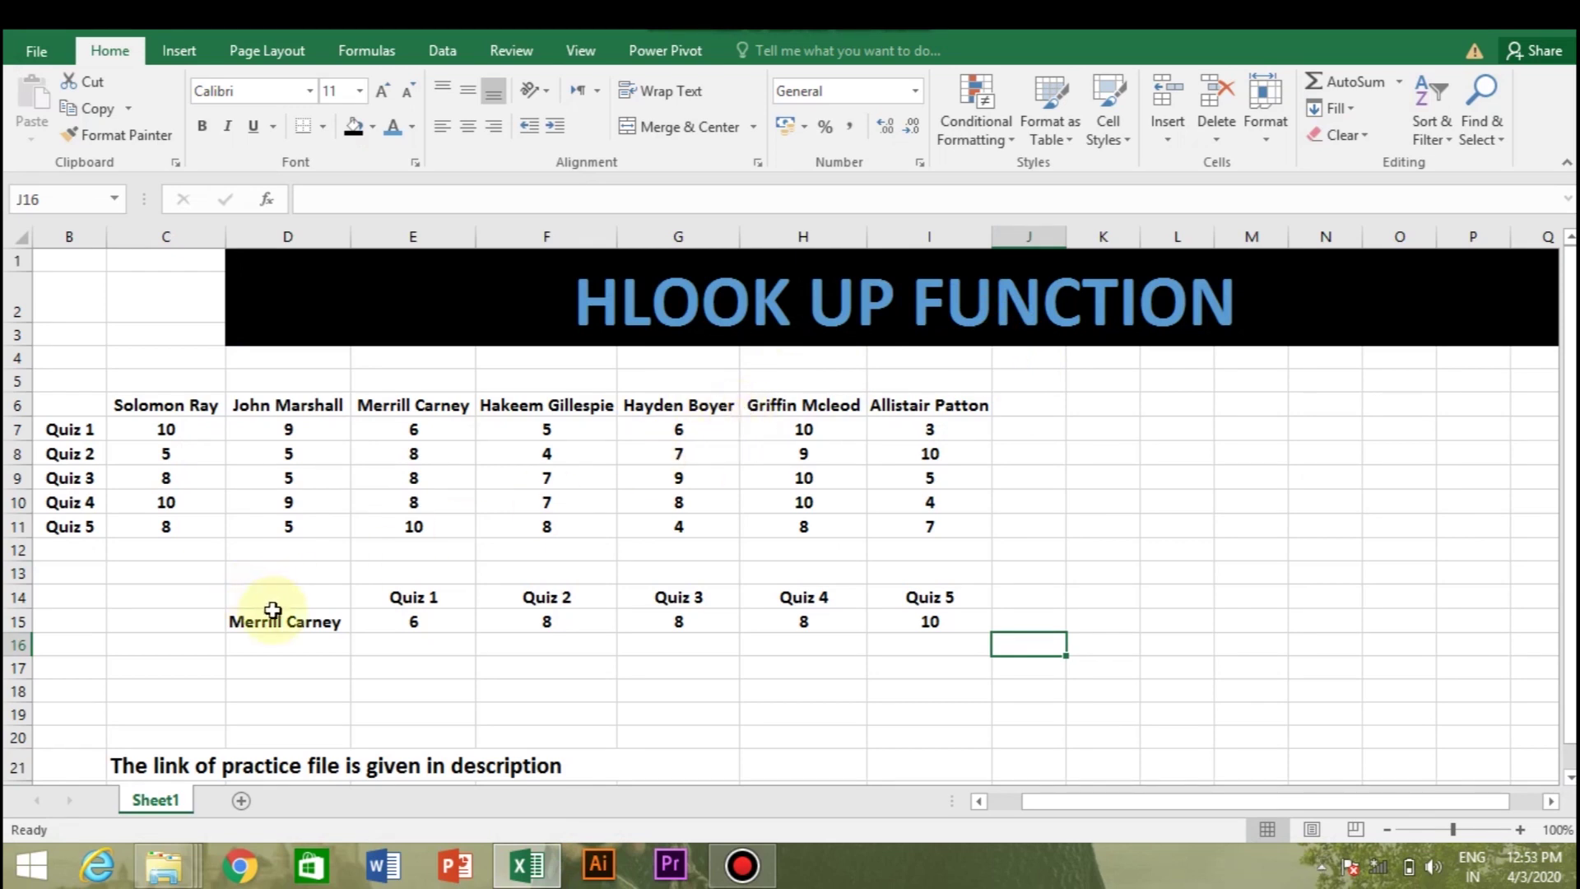
click(294, 625)
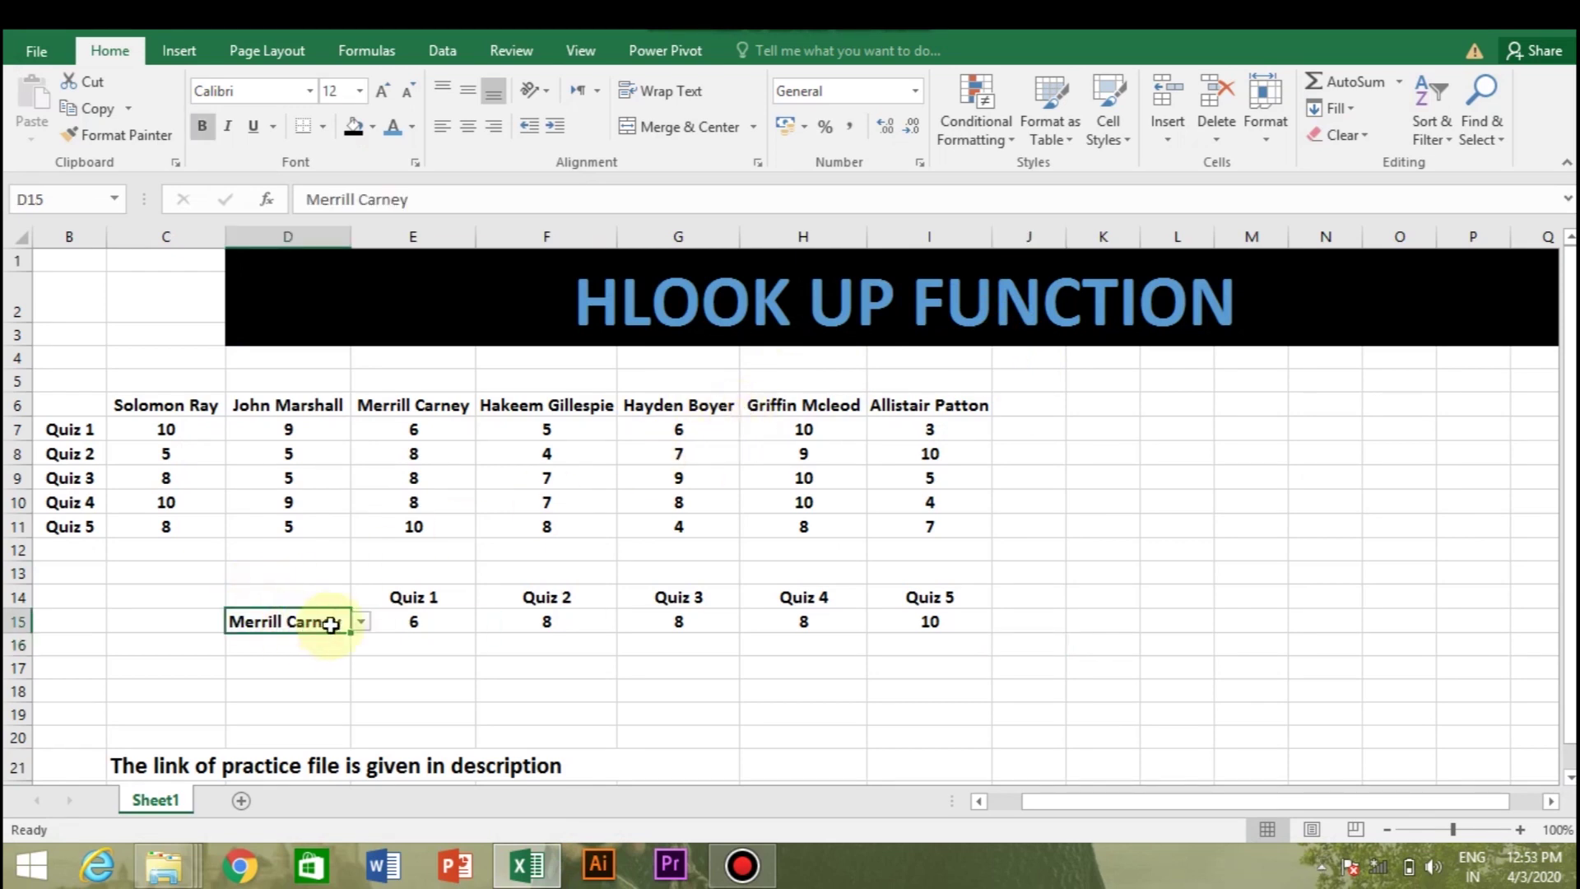
click(363, 627)
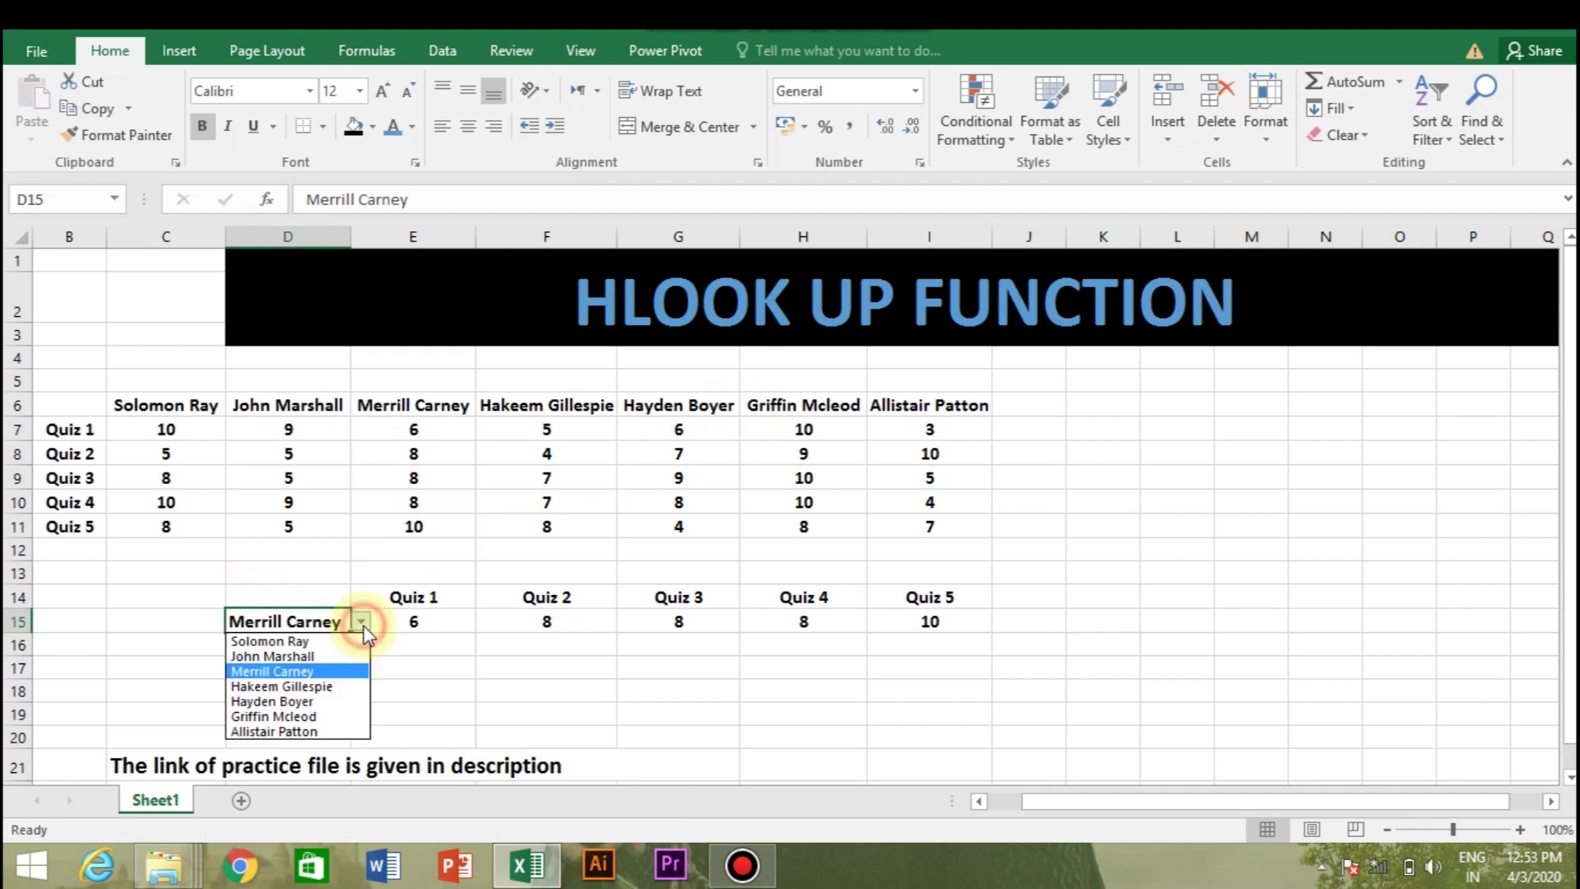
click(302, 686)
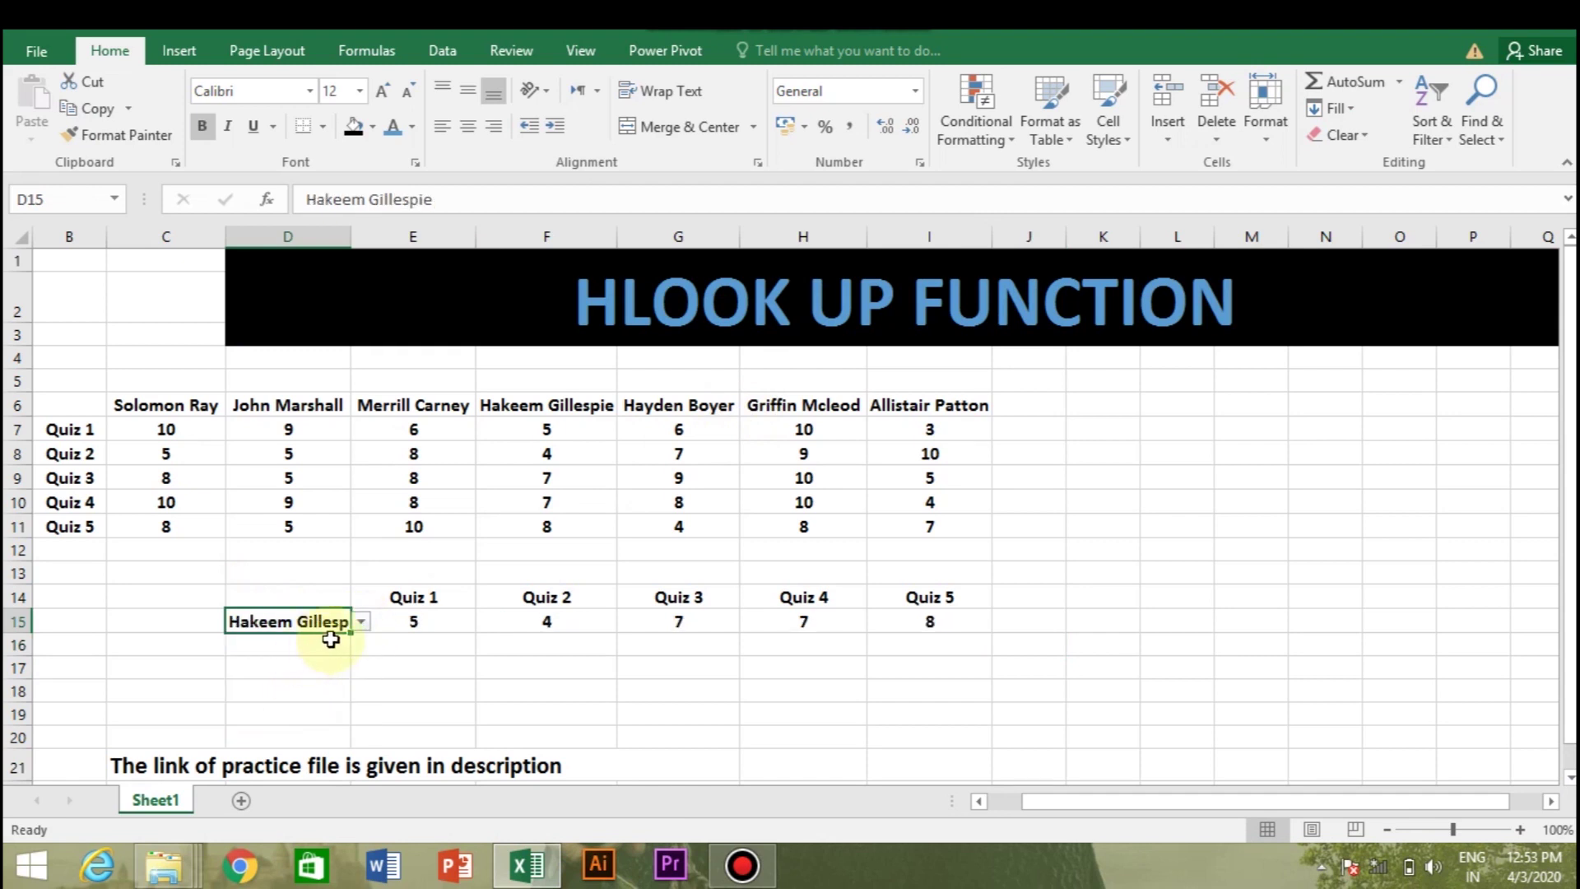
click(362, 622)
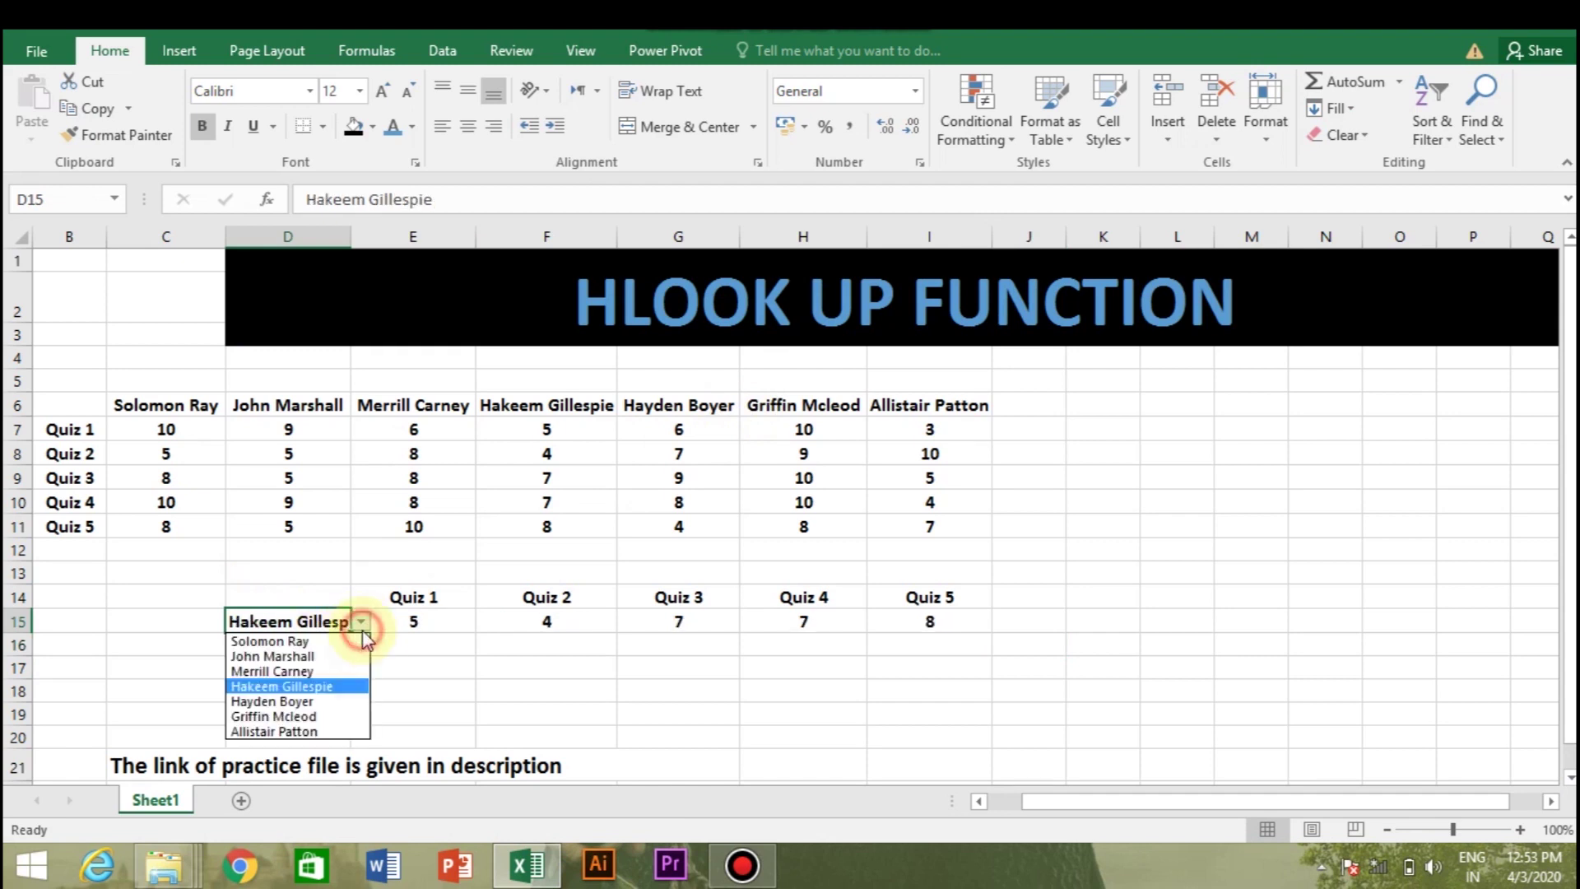
click(302, 702)
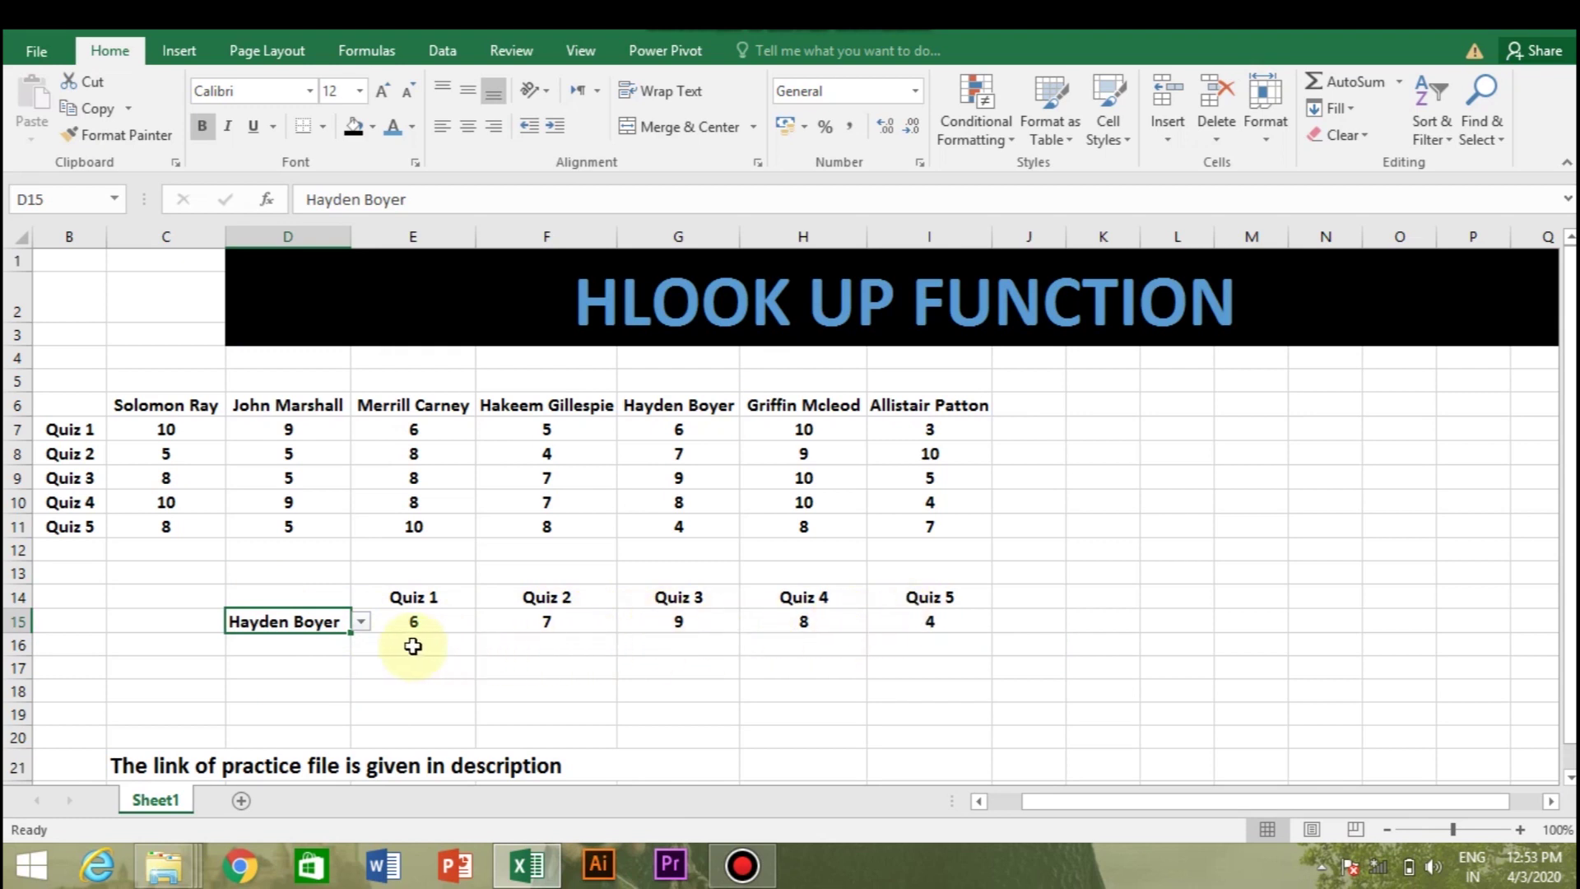
Clear the lookup results from E15 and F15.
click(429, 623)
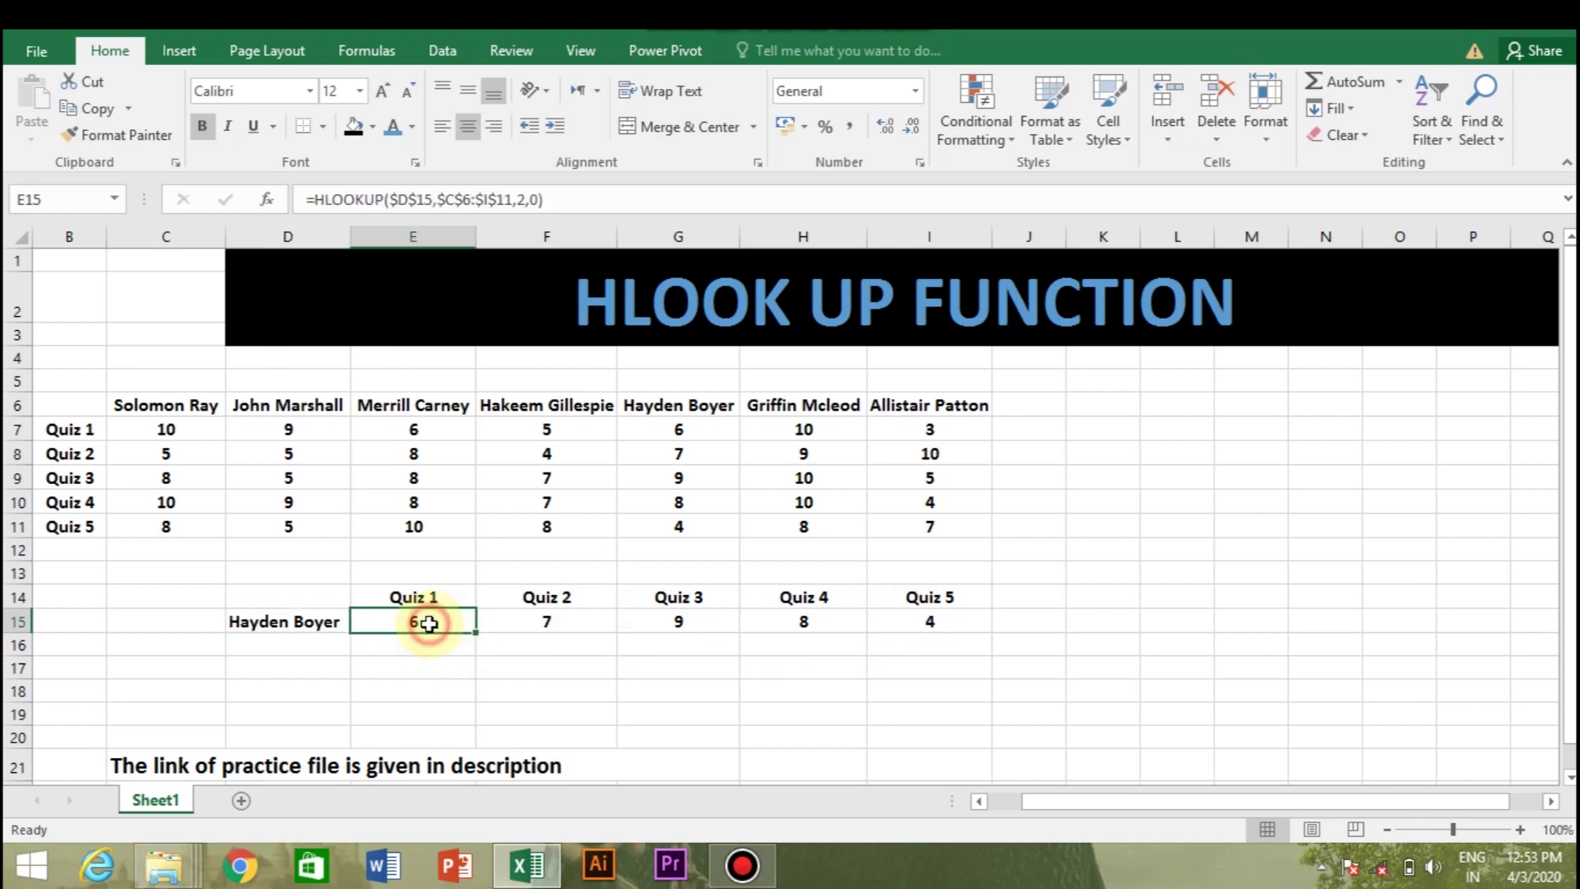
double_click(428, 623)
key(BackSpace)
key(Tab)
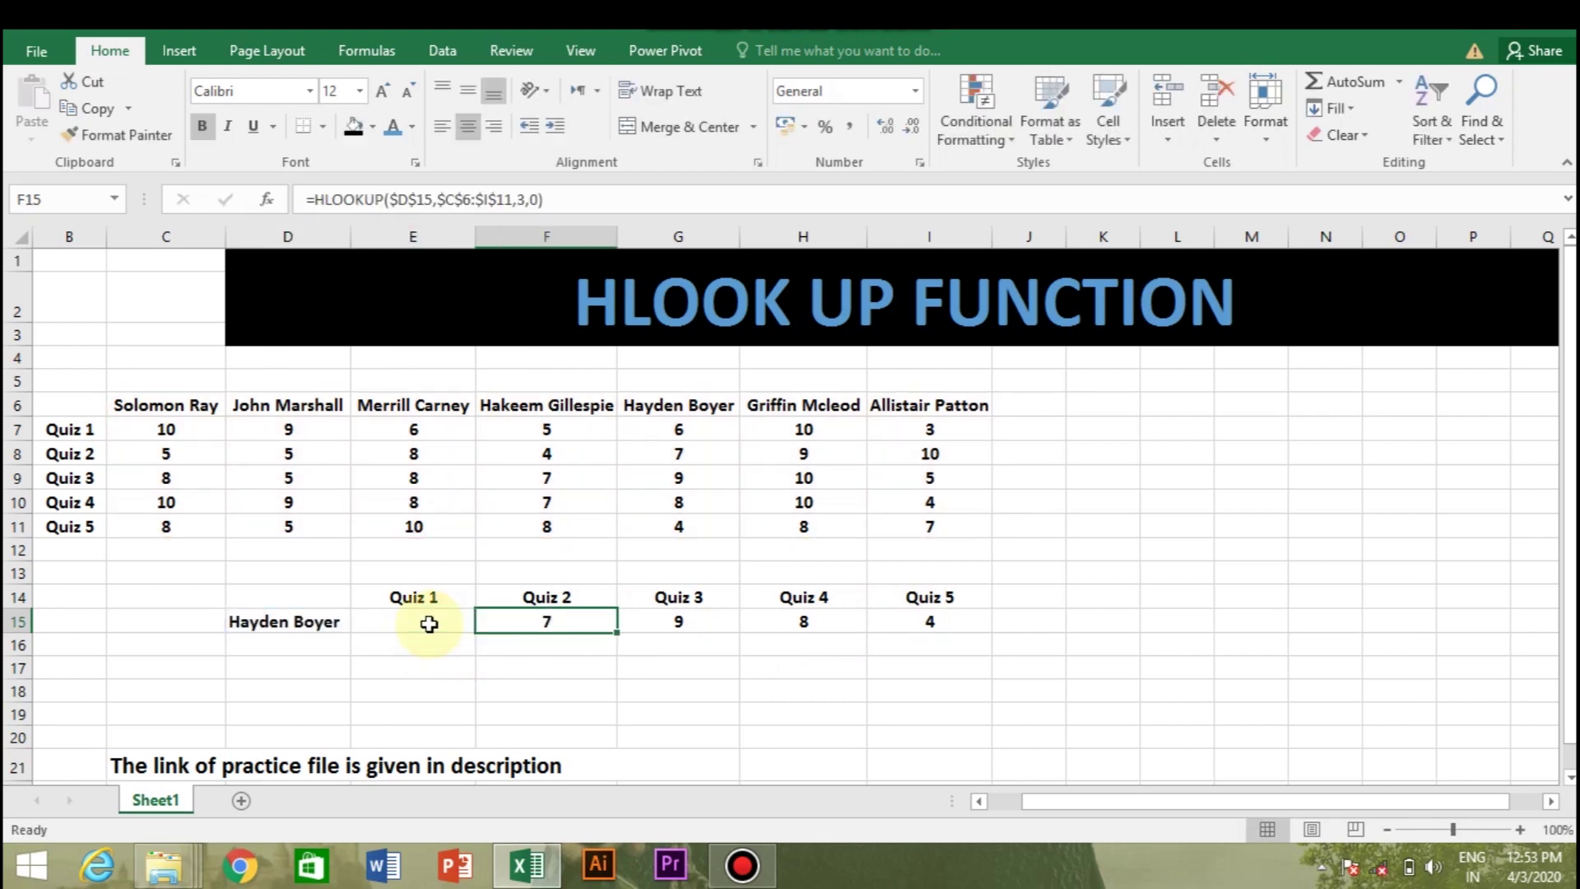
text(=)
key(BackSpace)
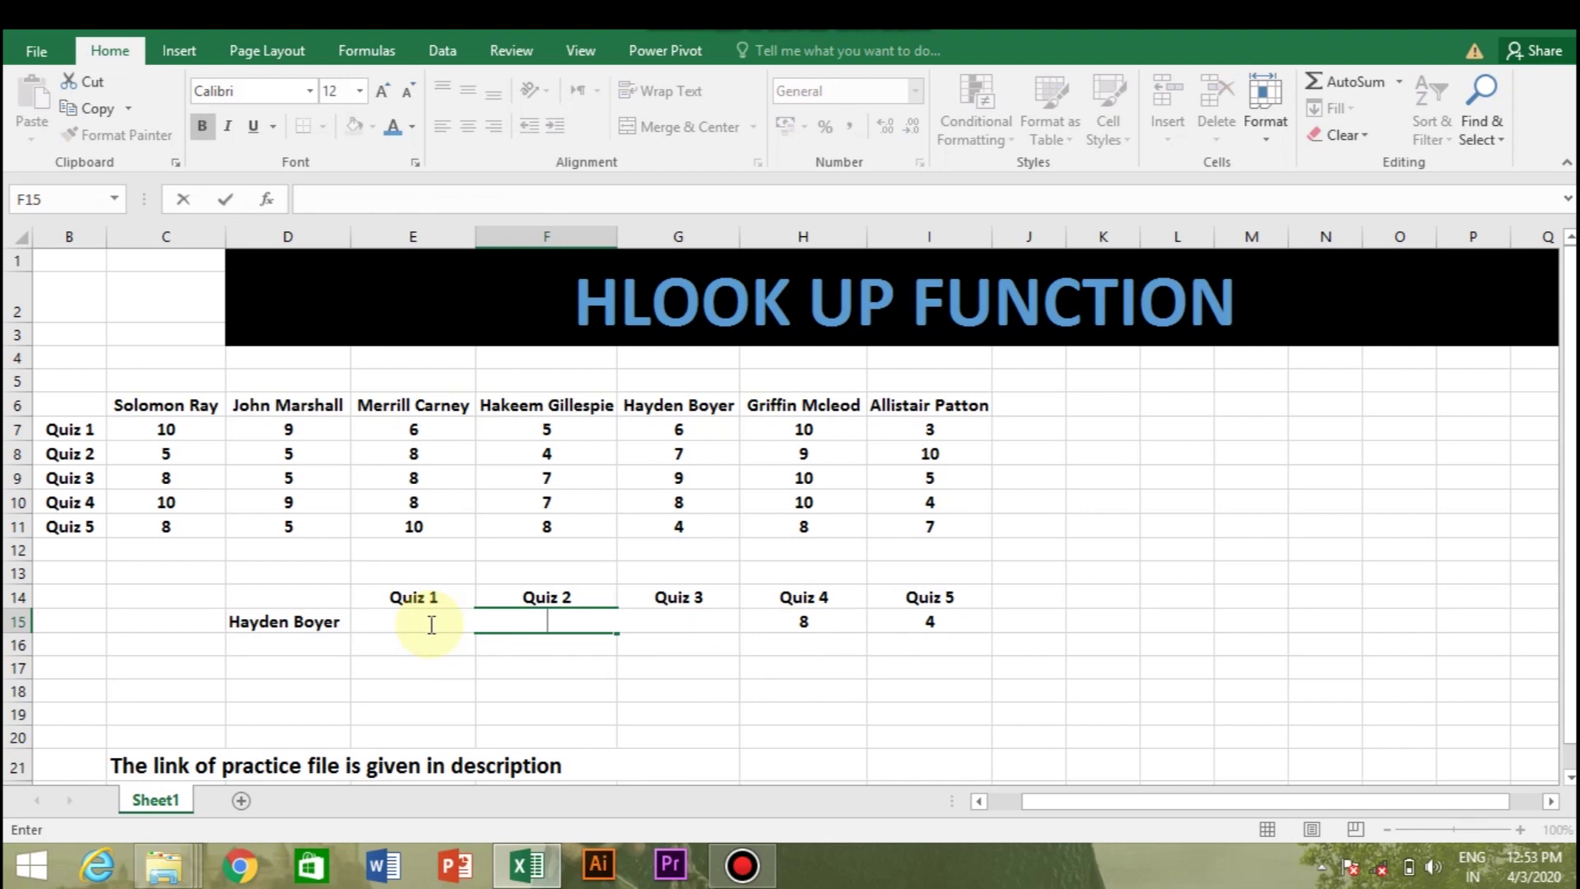
key(Tab)
Clear the remaining lookup results in G15, H15 and I15.
key(F2)
key(BackSpace)
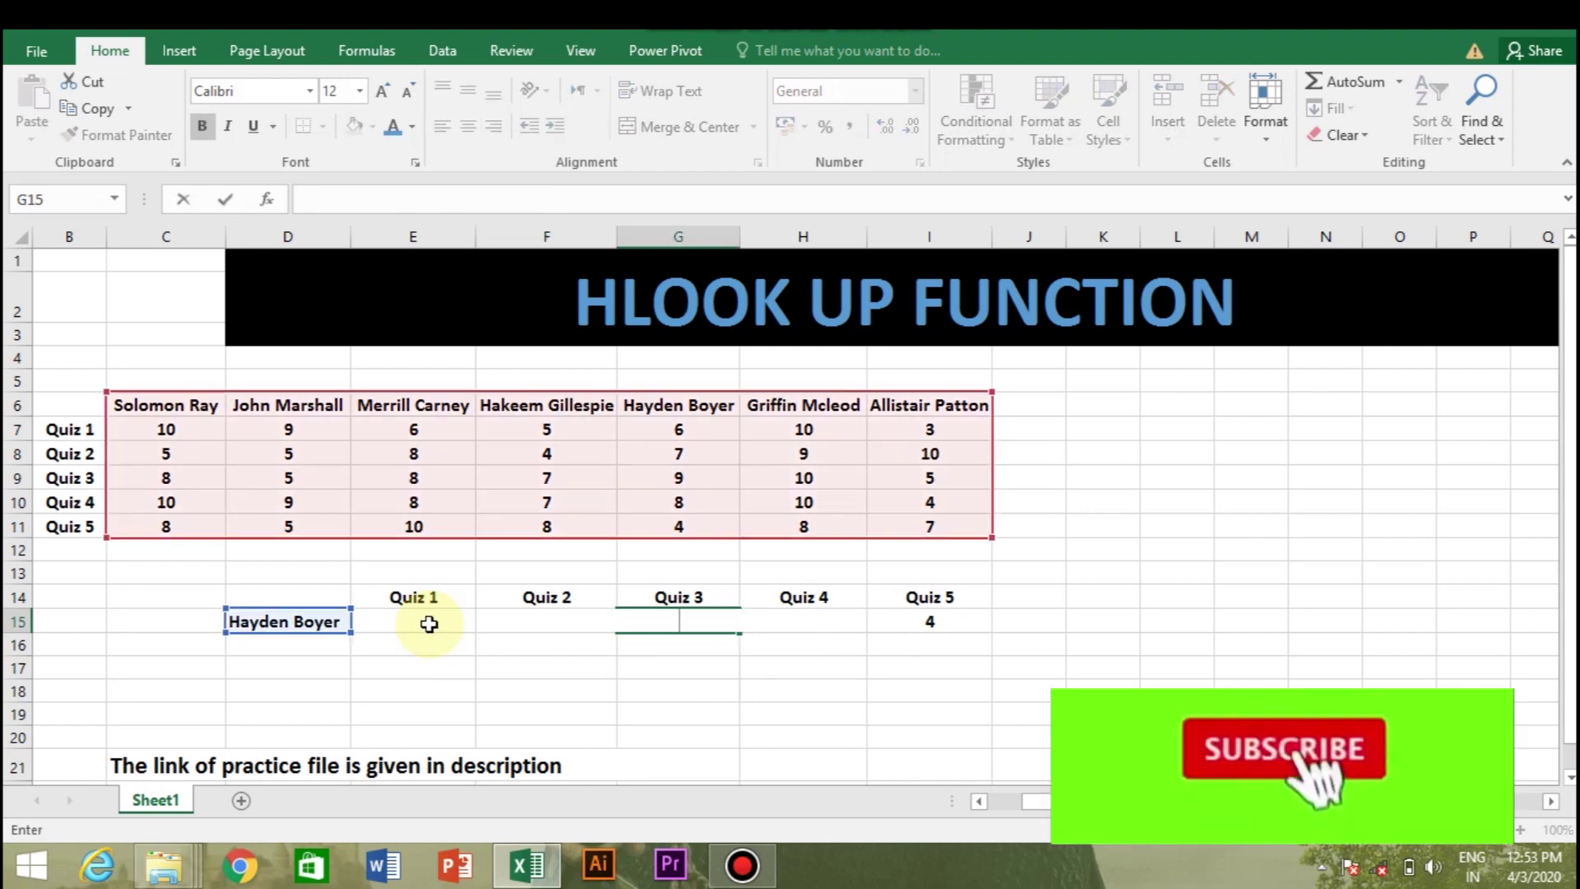
key(Tab)
key(F2)
key(BackSpace)
key(Tab)
key(F2)
key(BackSpace)
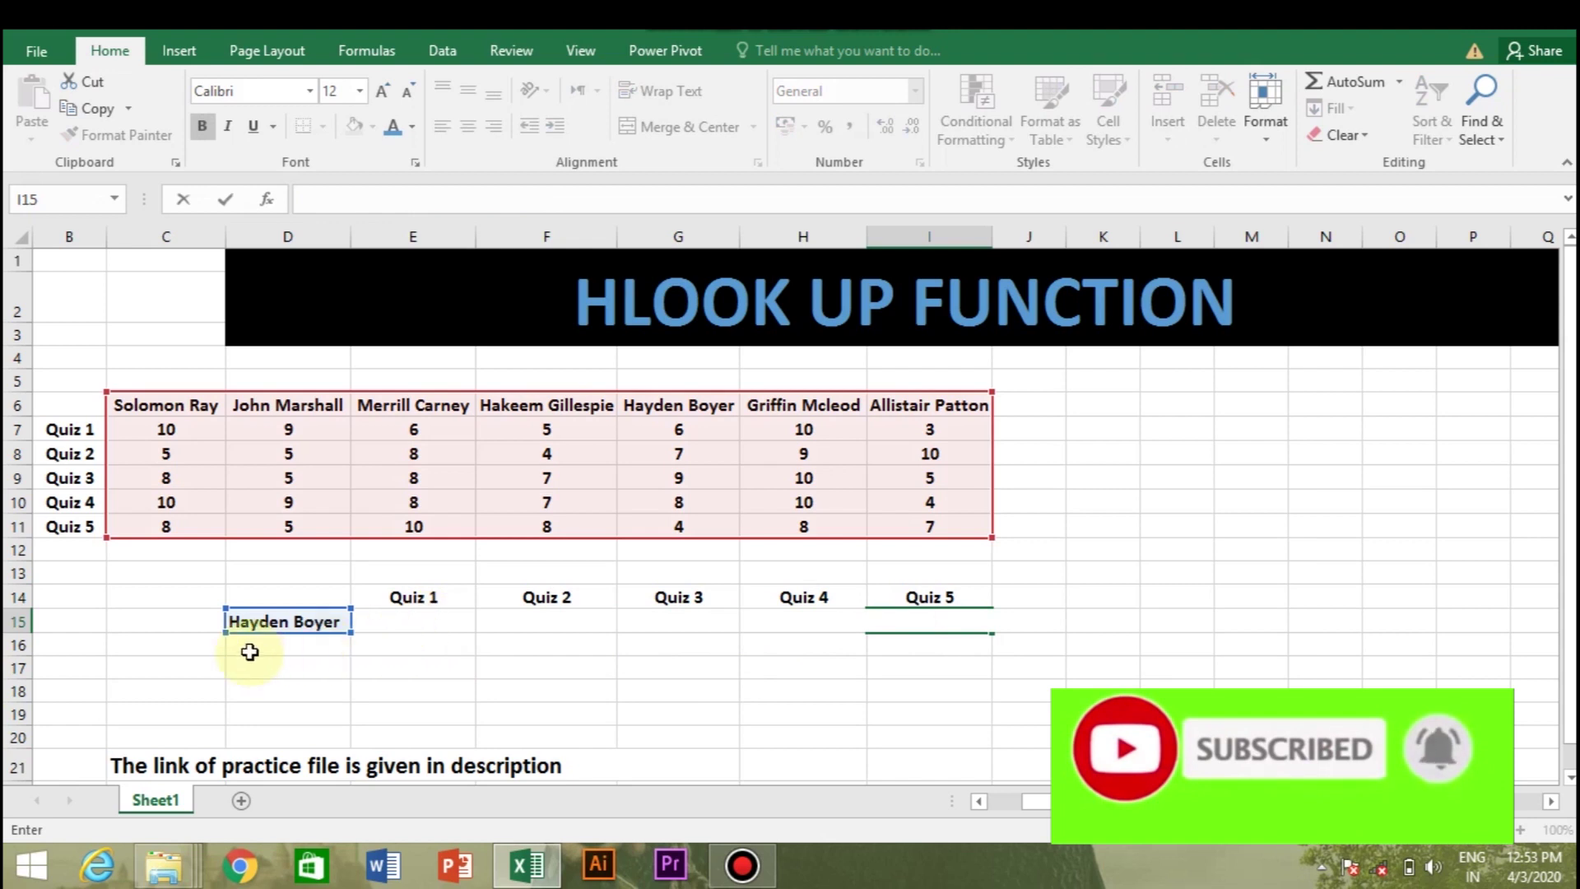
Start an HLOOKUP function in cell E15.
click(401, 630)
text(=)
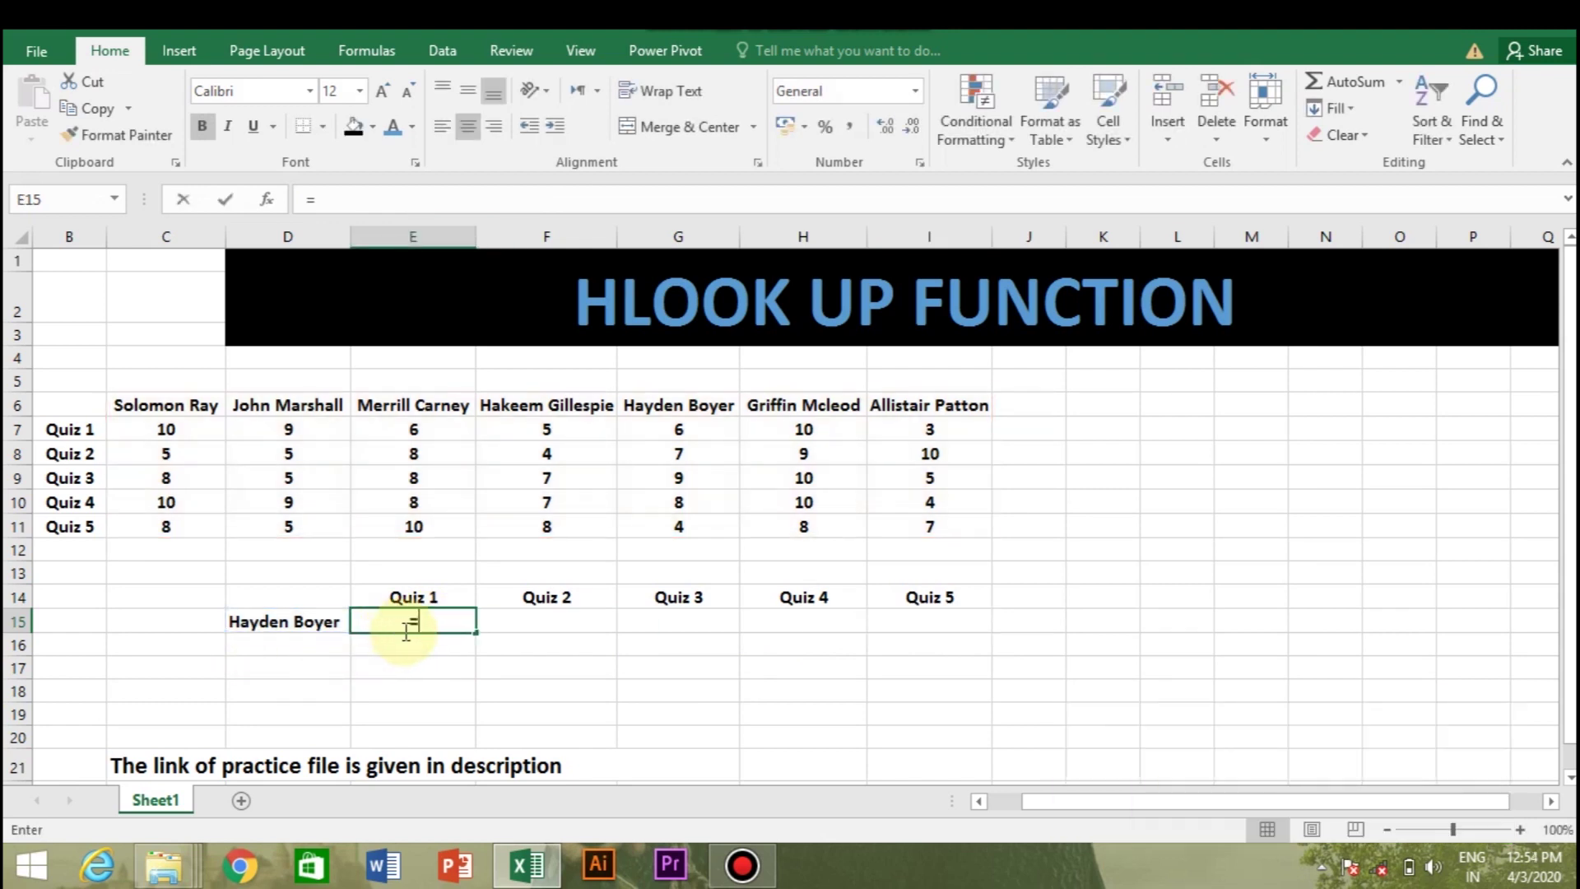
text(hlok)
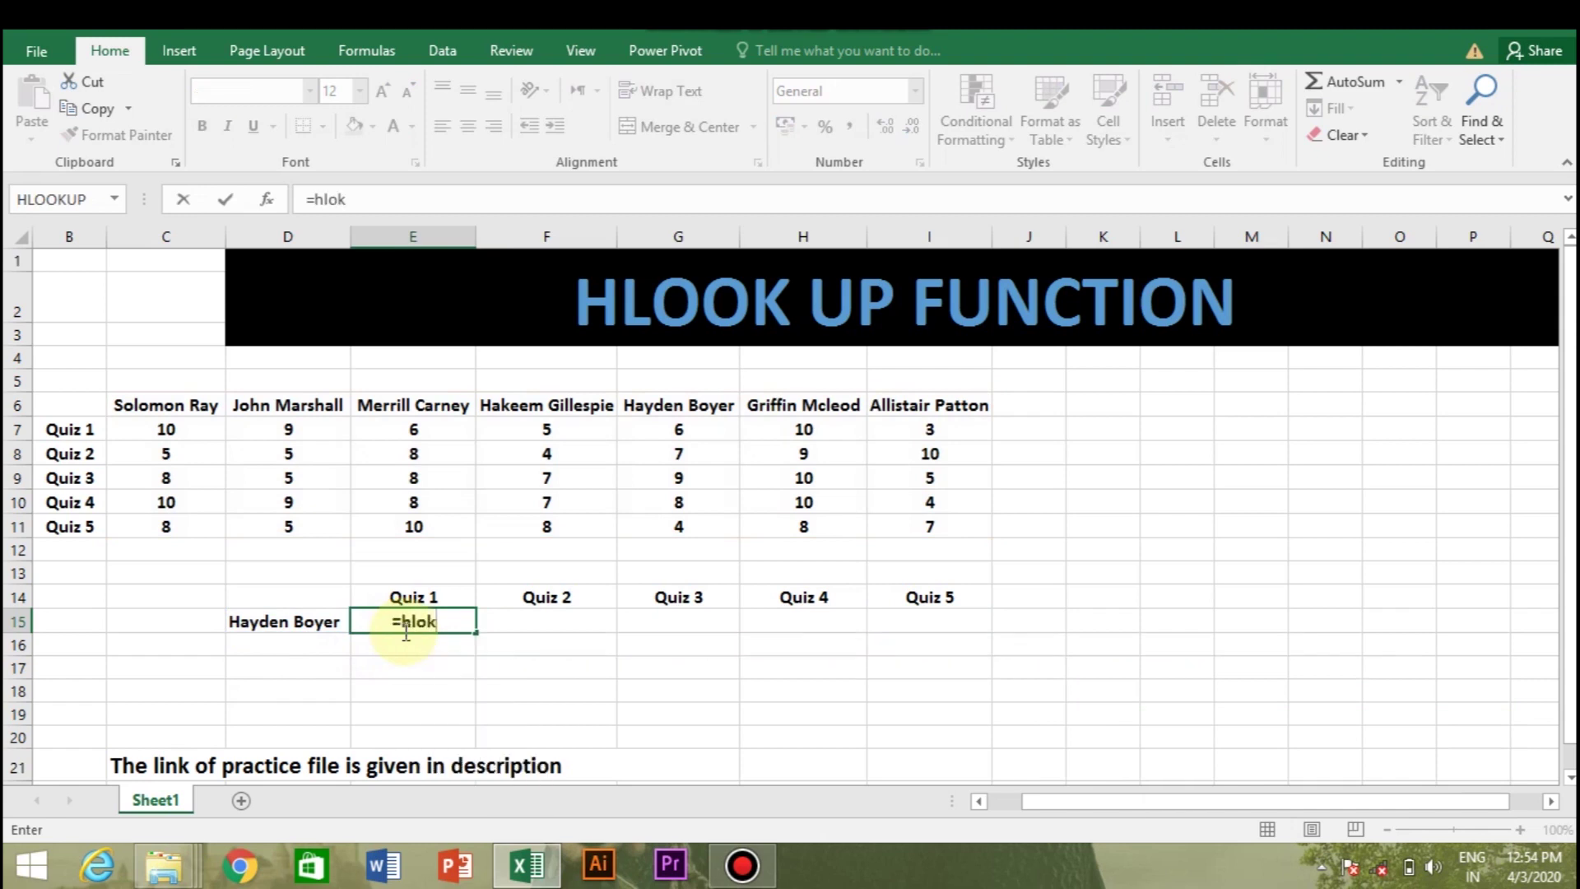
key(BackSpace)
text(o)
click(456, 652)
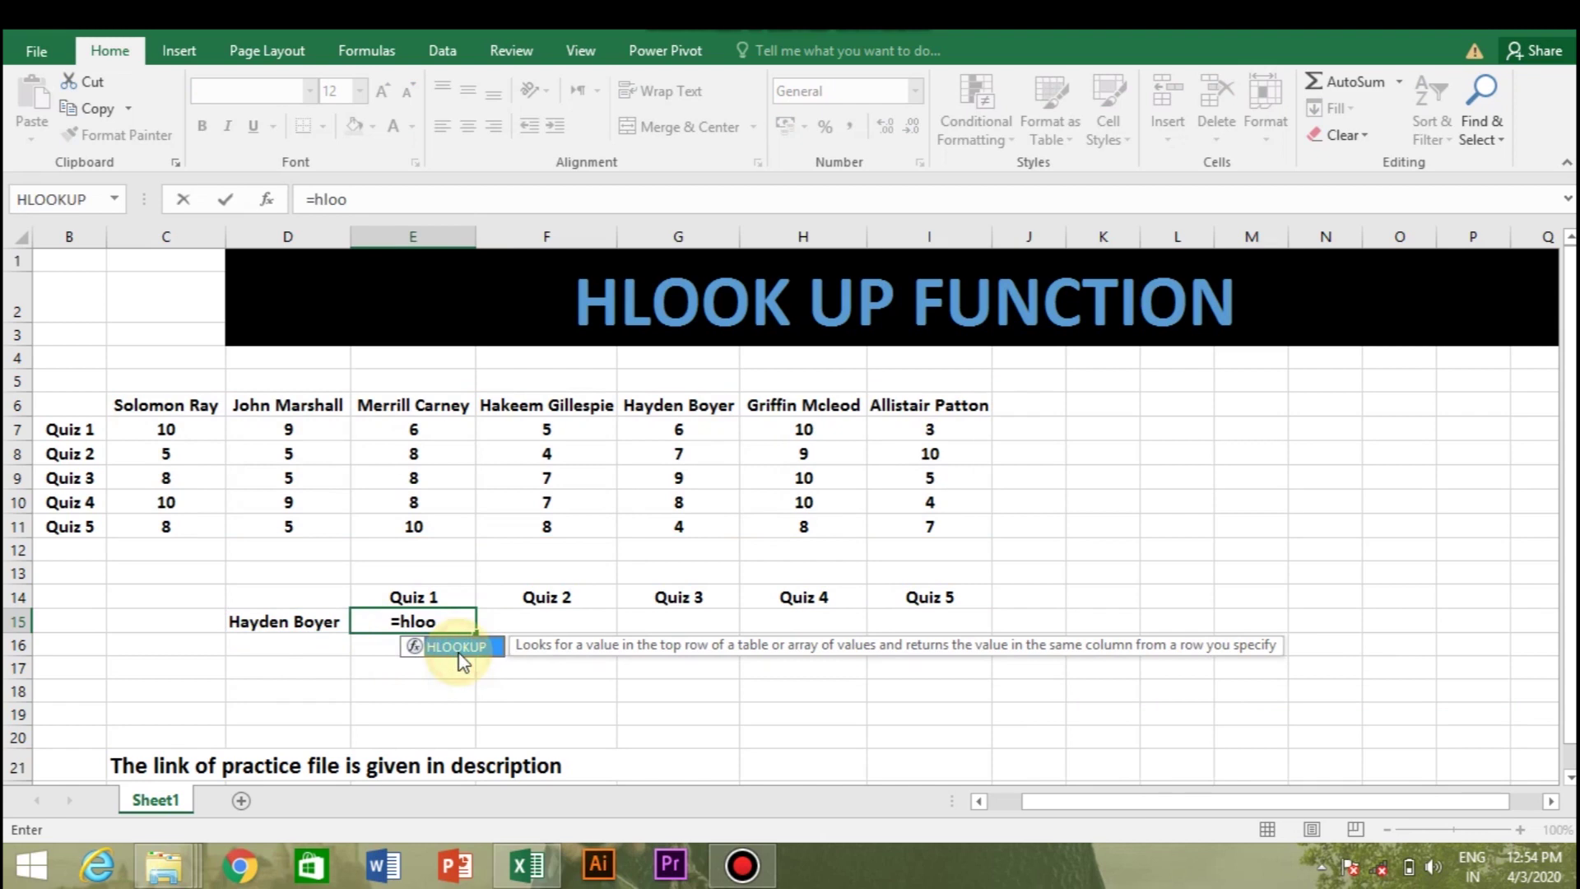
double_click(459, 648)
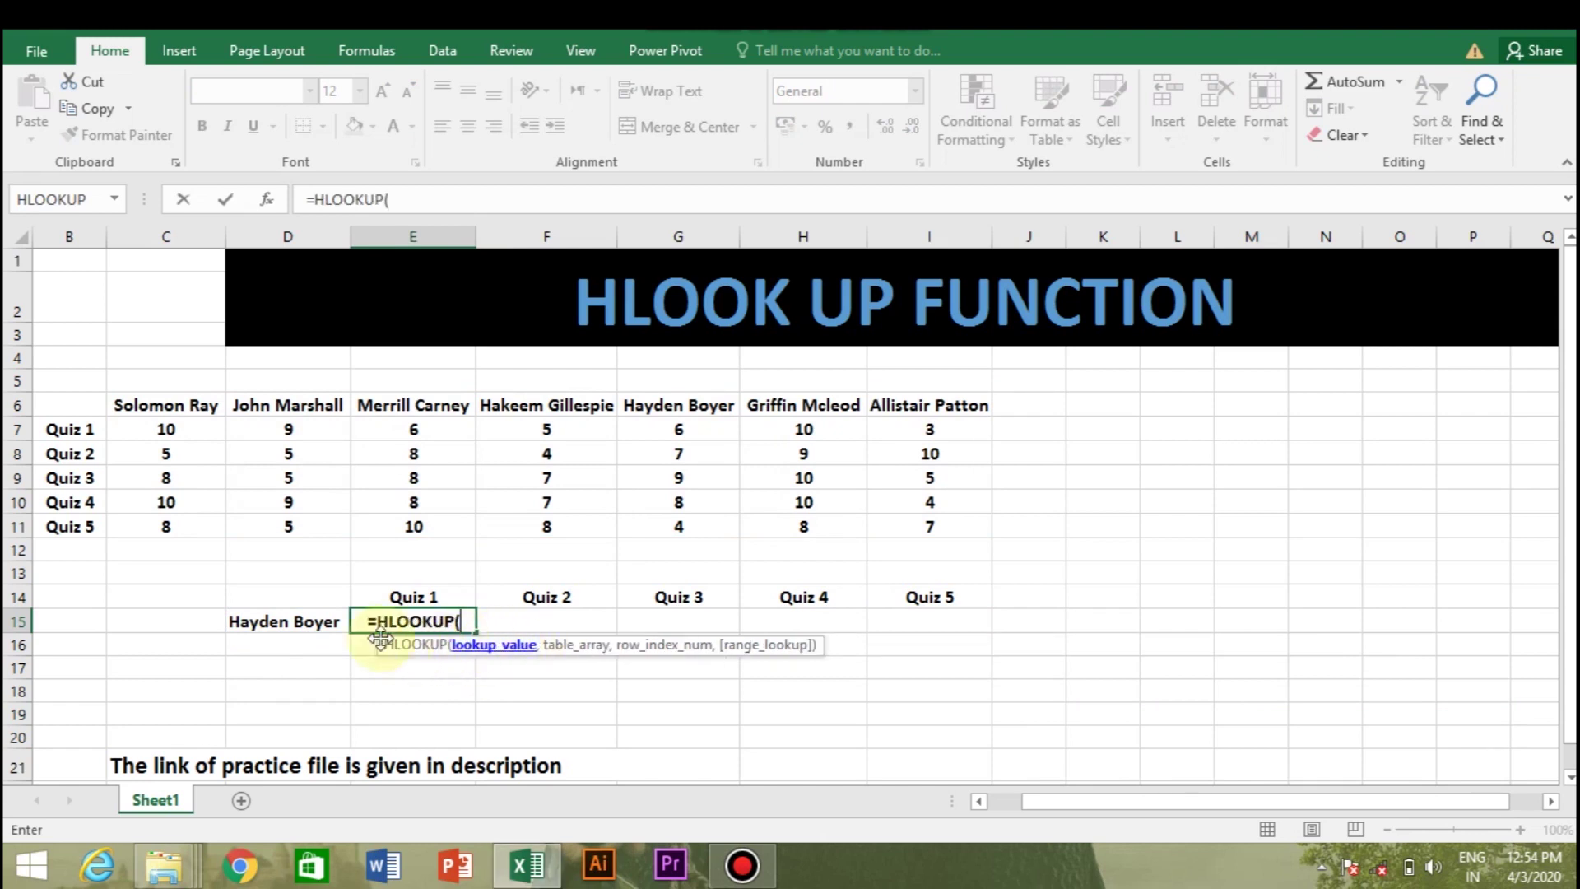
Complete E15 as =HLOOKUP(D15,C6:I11,2,0) for the Quiz 1 score.
click(300, 626)
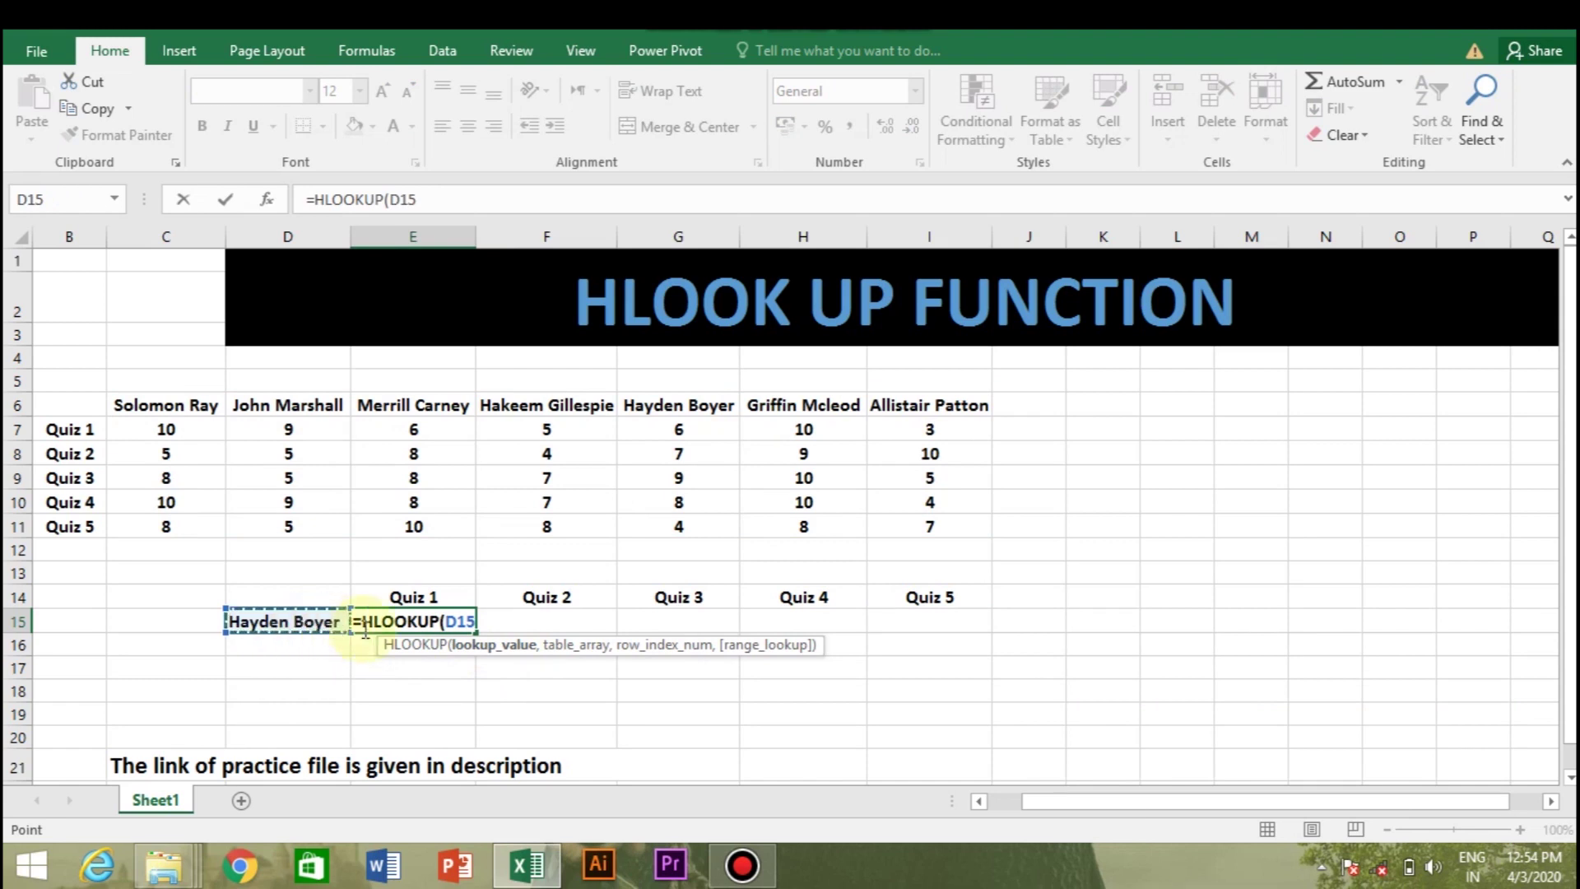
text(,)
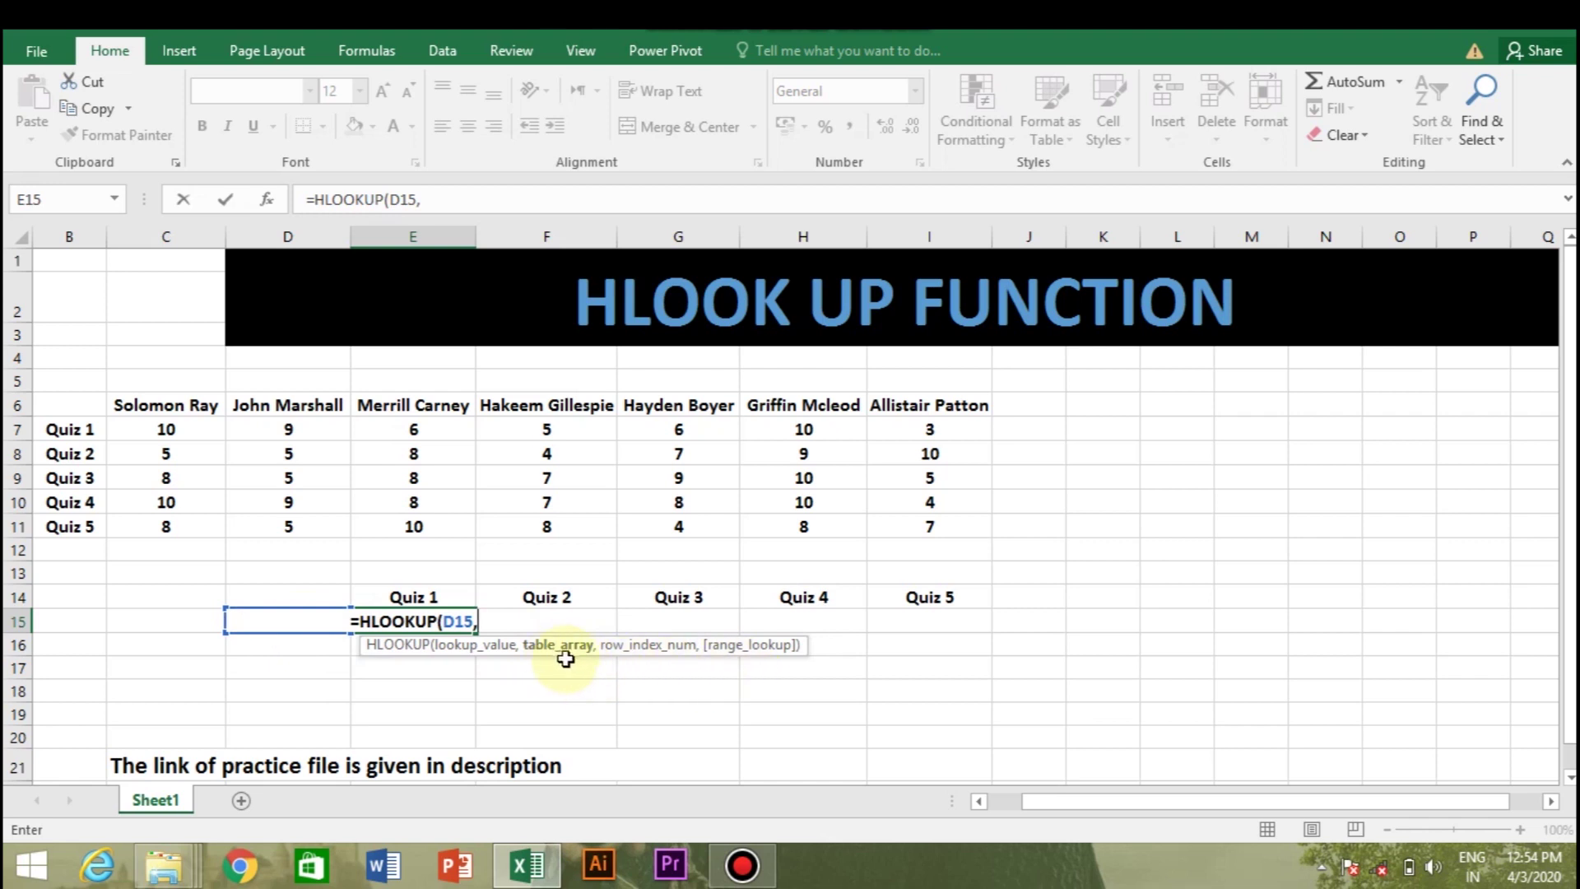
click(165, 407)
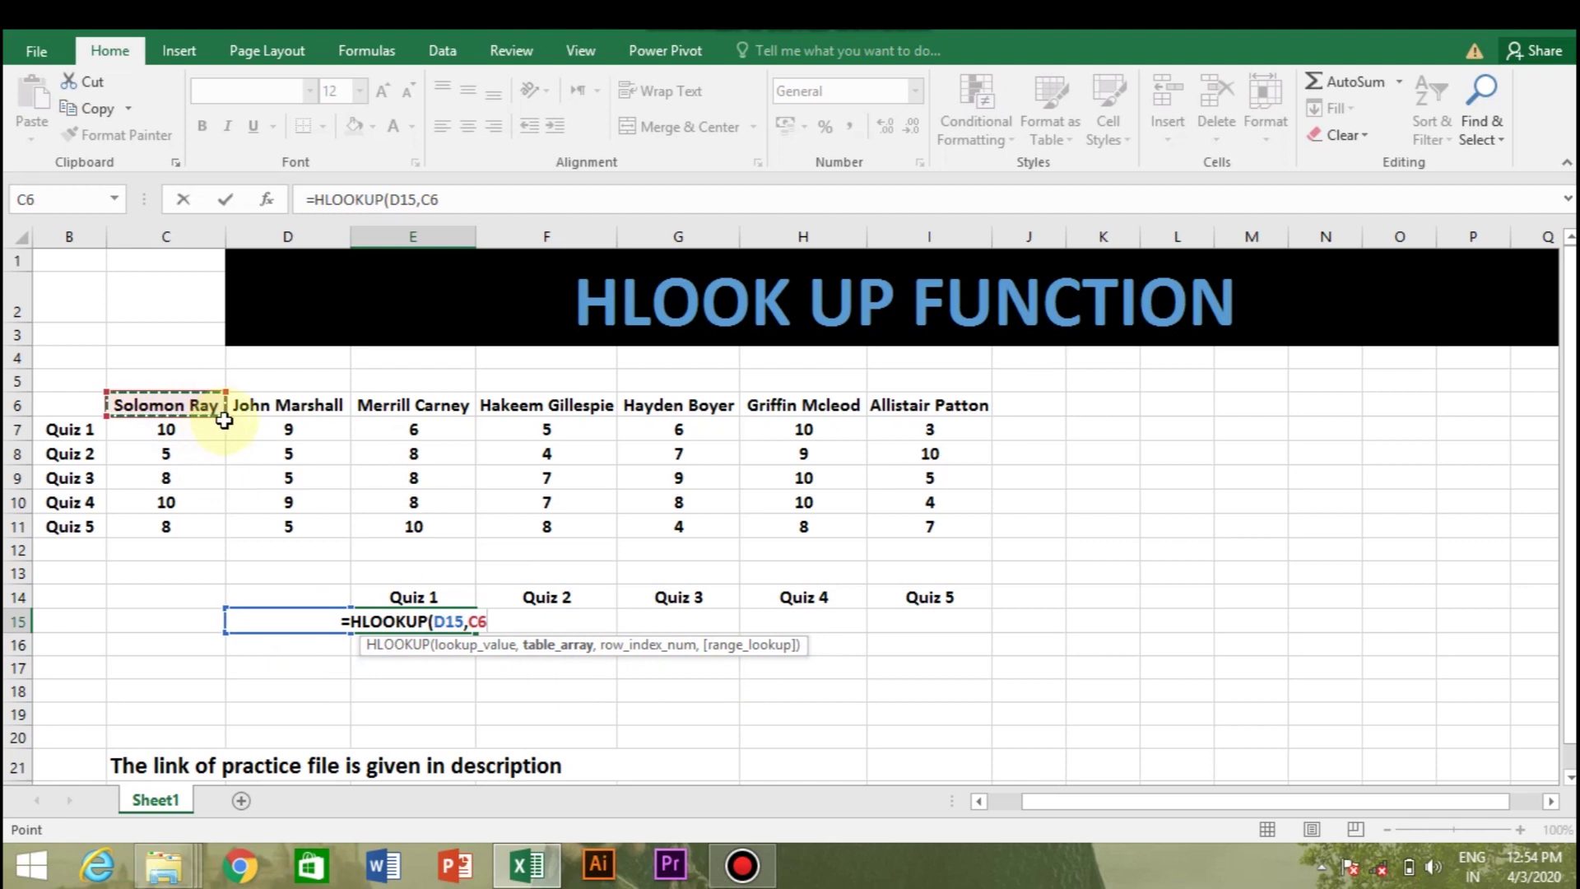
mouse_move(227, 418)
mouse_down()
mouse_move(815, 493)
mouse_move(957, 544)
mouse_up()
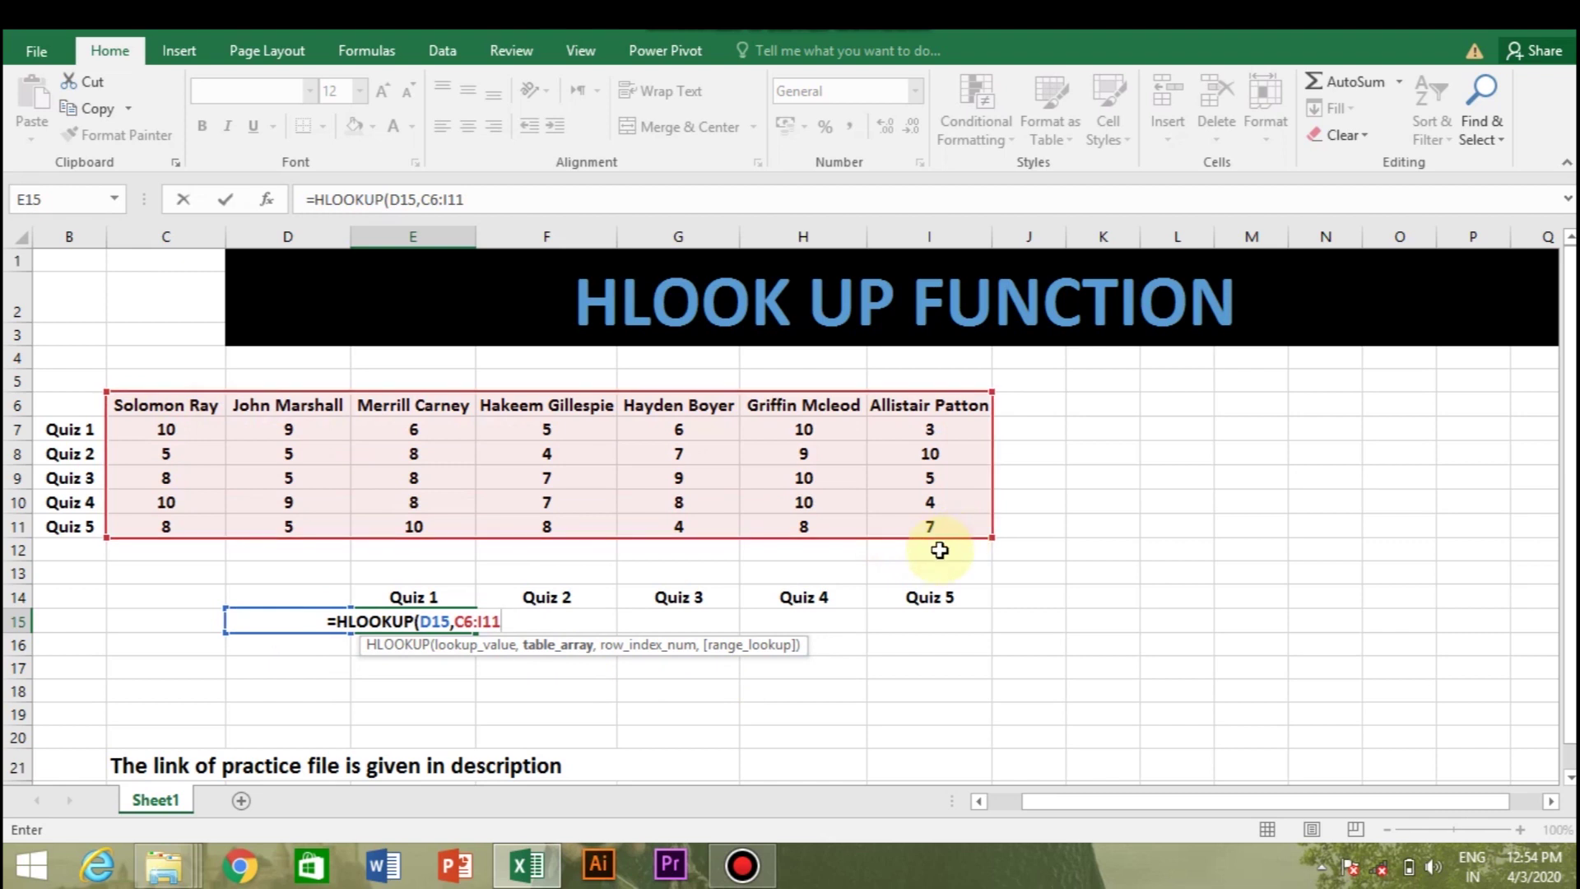
text(,)
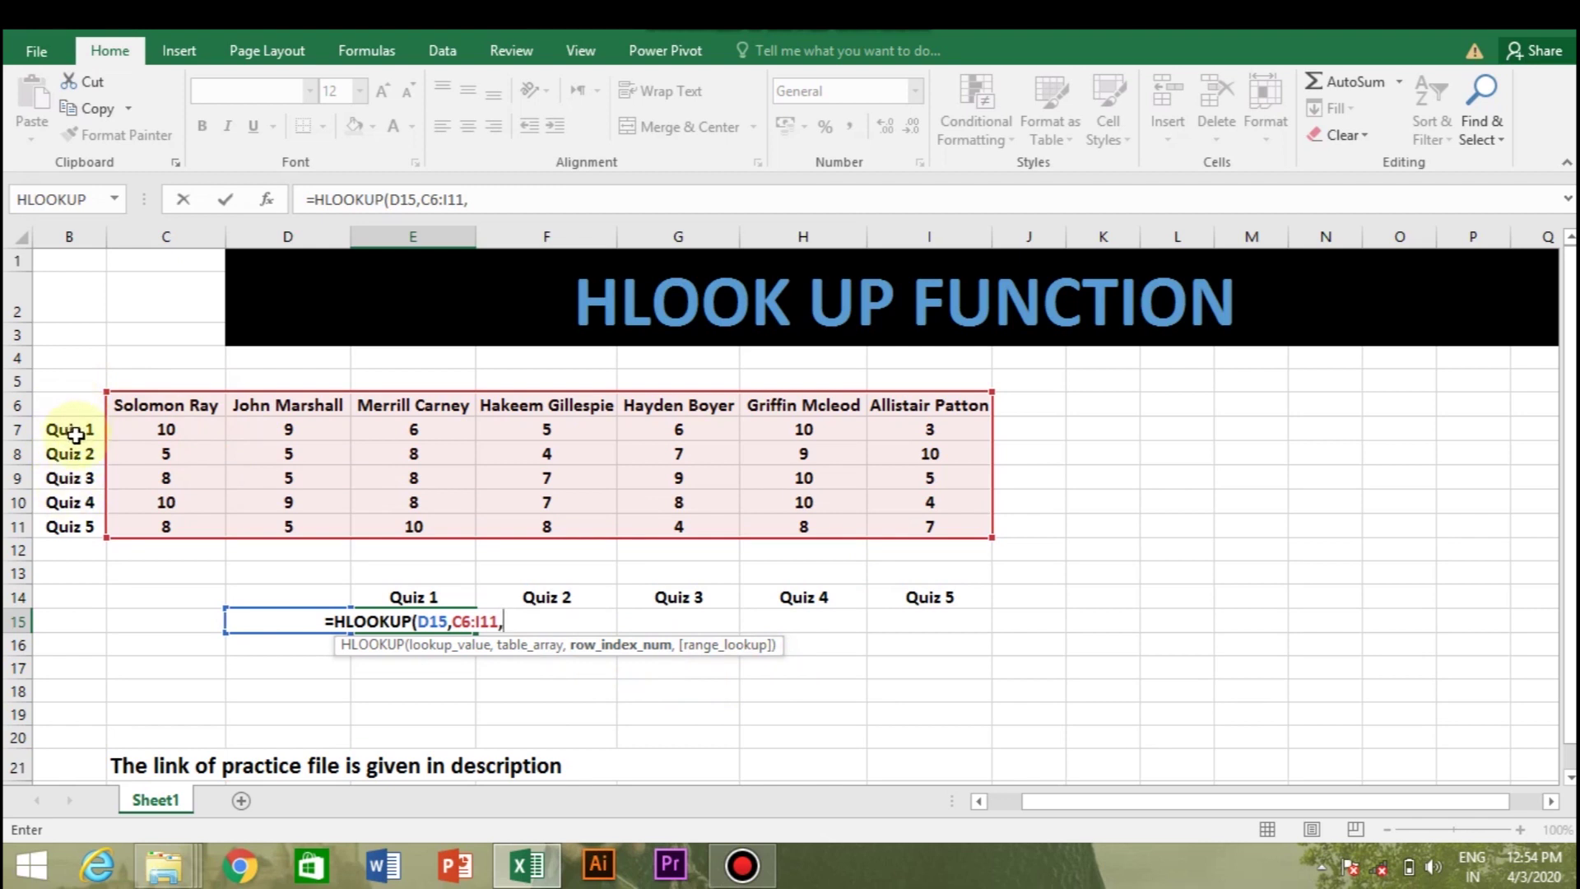
text(2,)
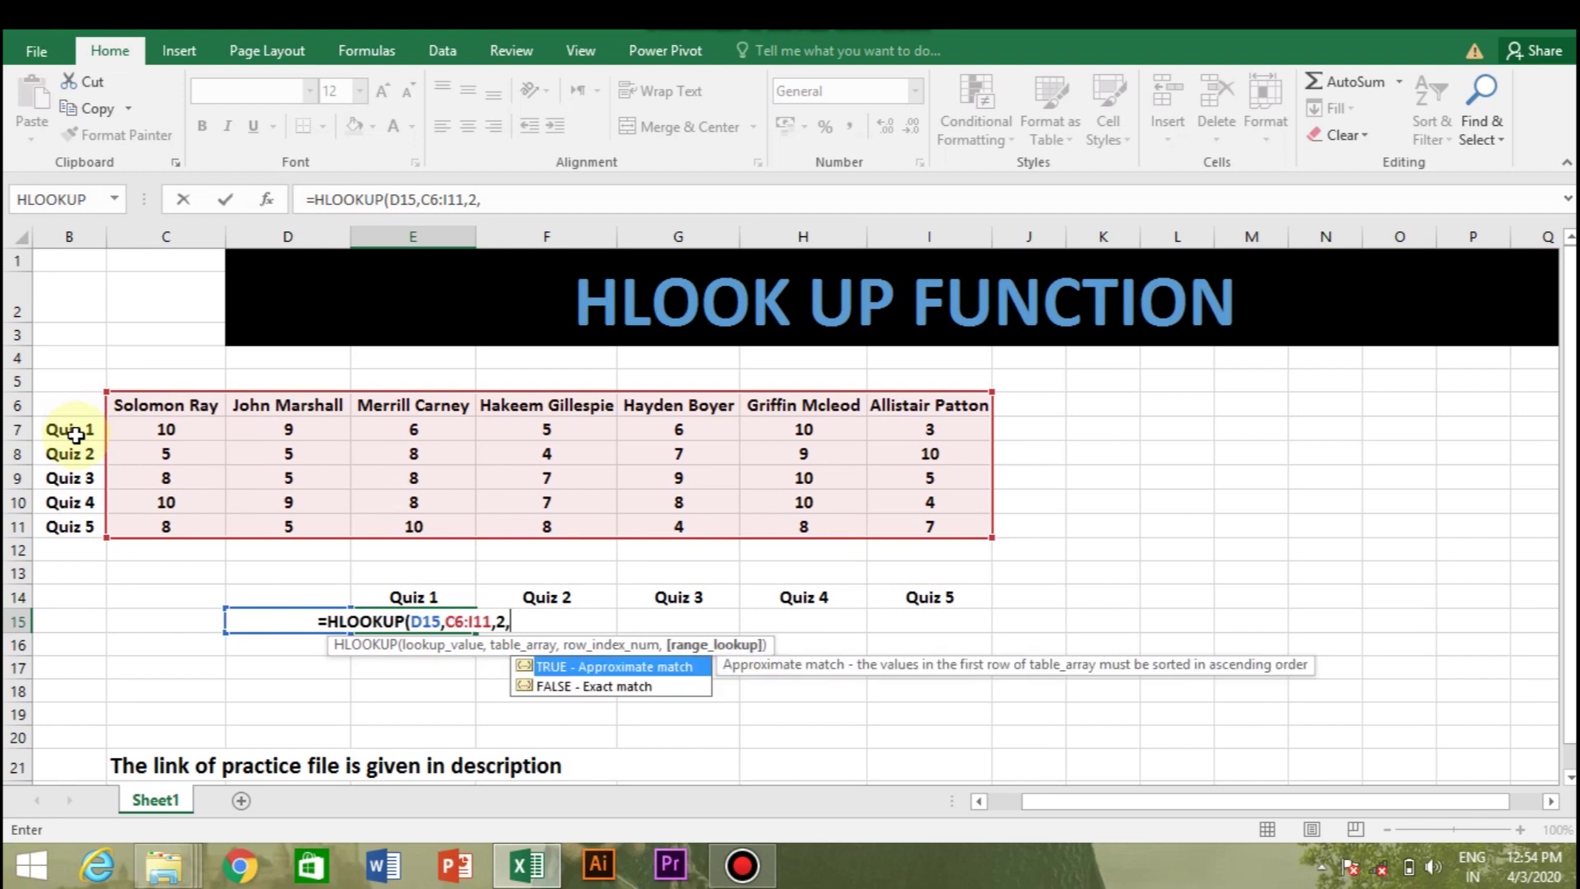
text(0)
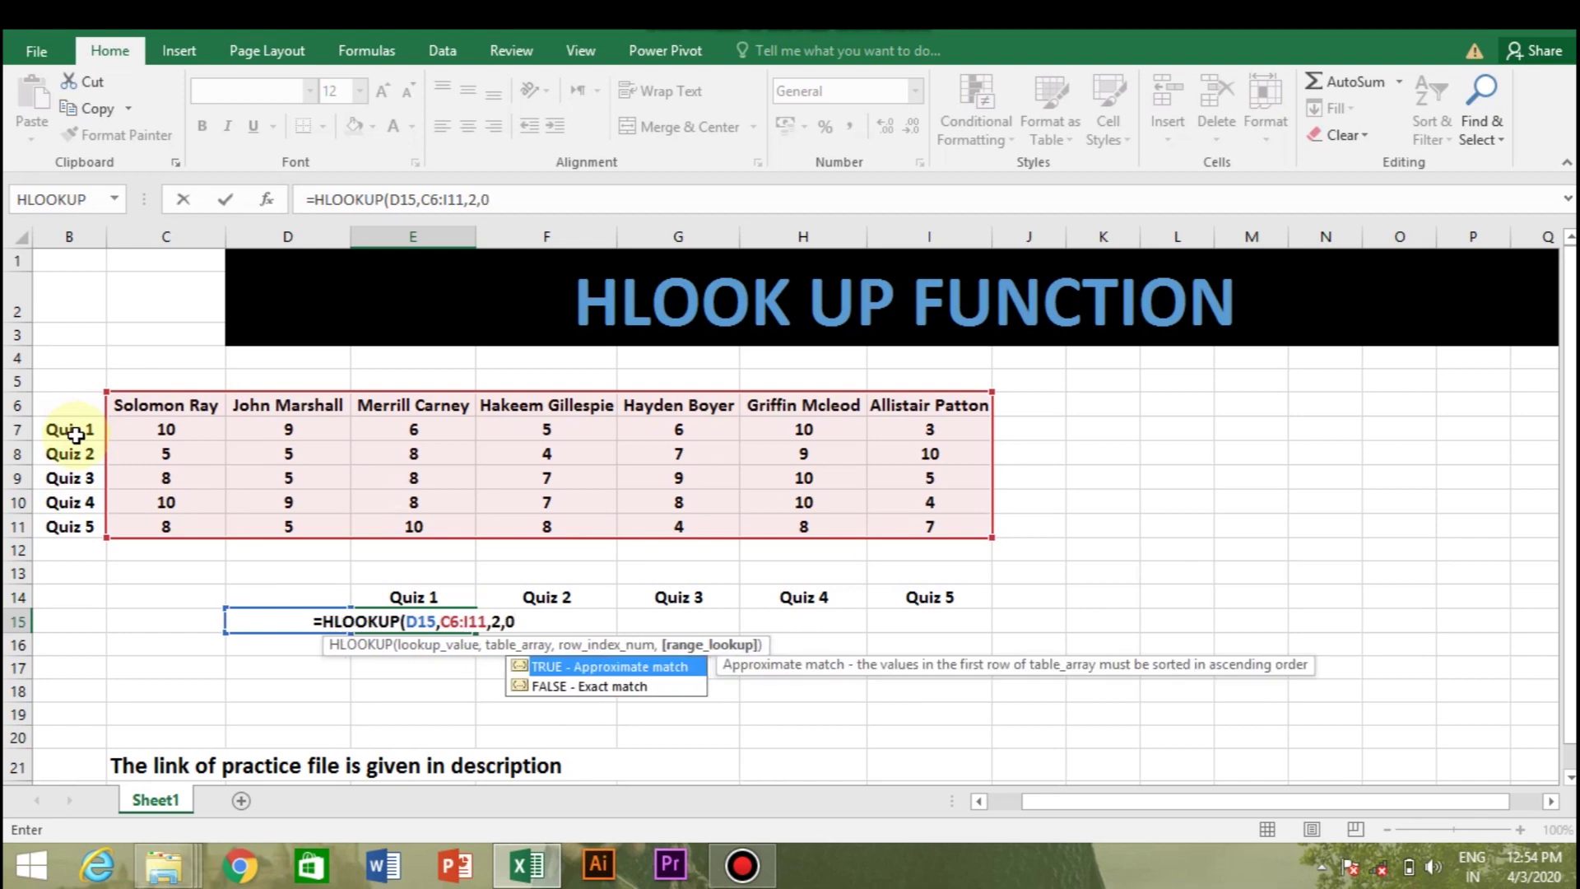
key(Return)
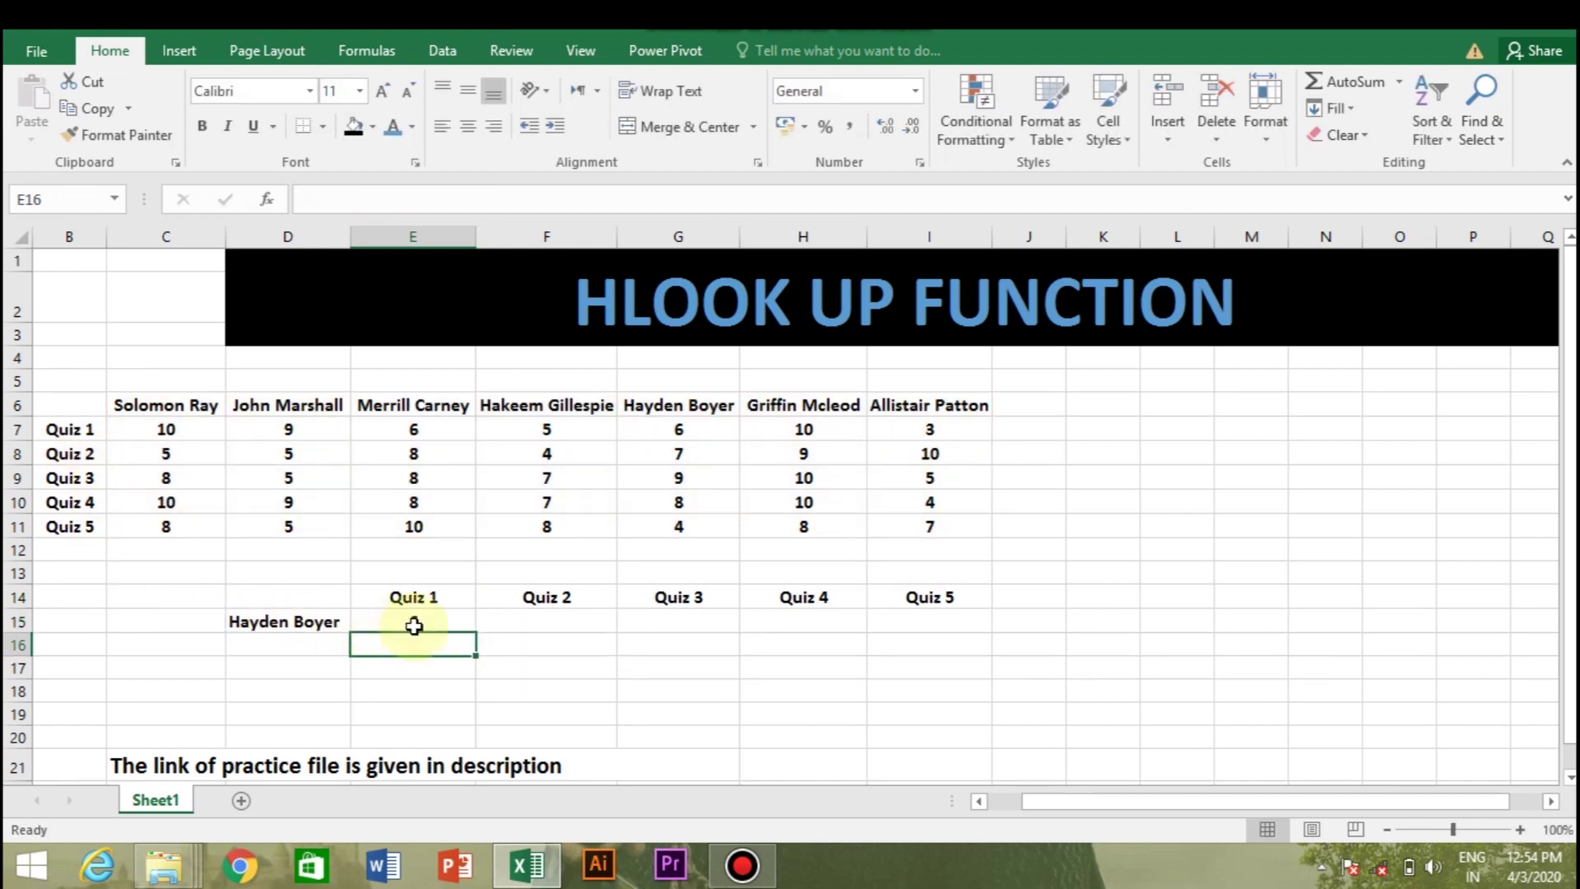
click(408, 620)
click(288, 622)
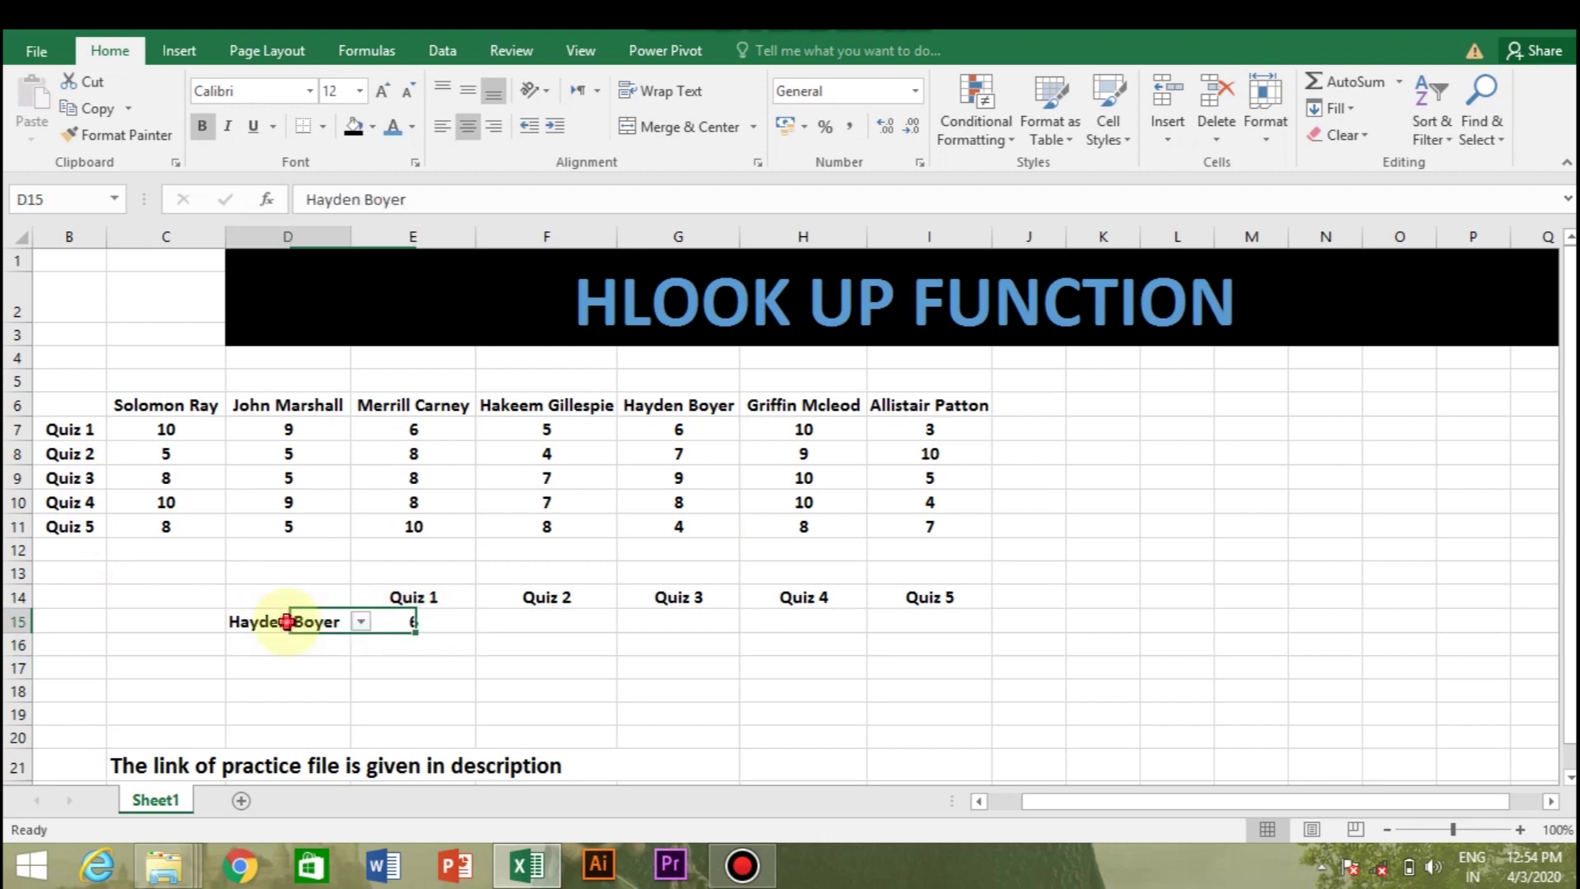
click(360, 623)
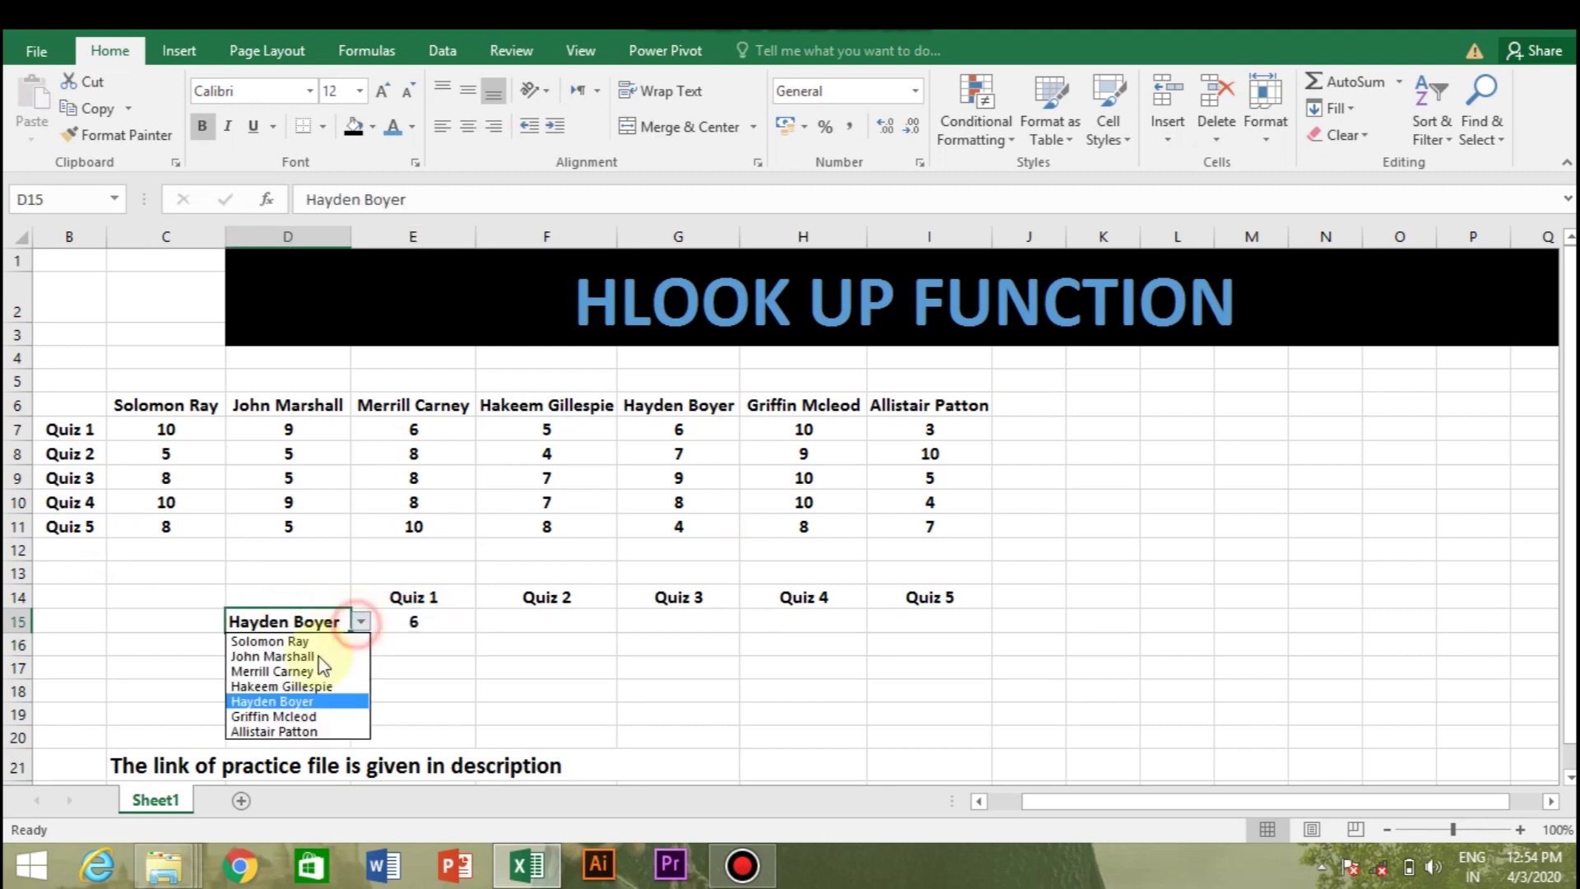
click(311, 664)
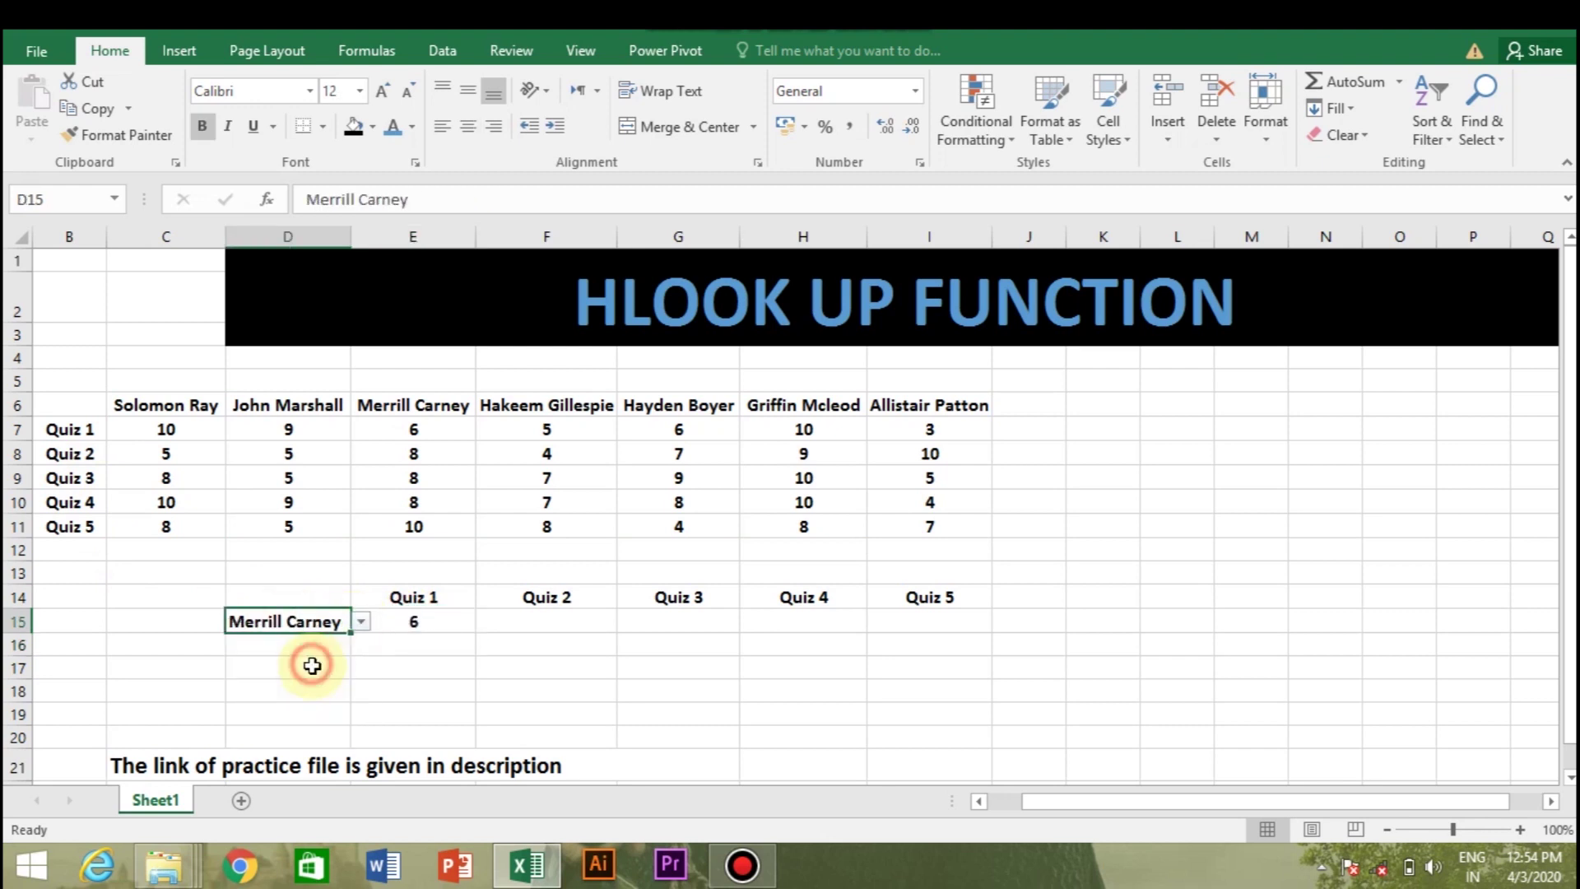
click(361, 623)
click(284, 699)
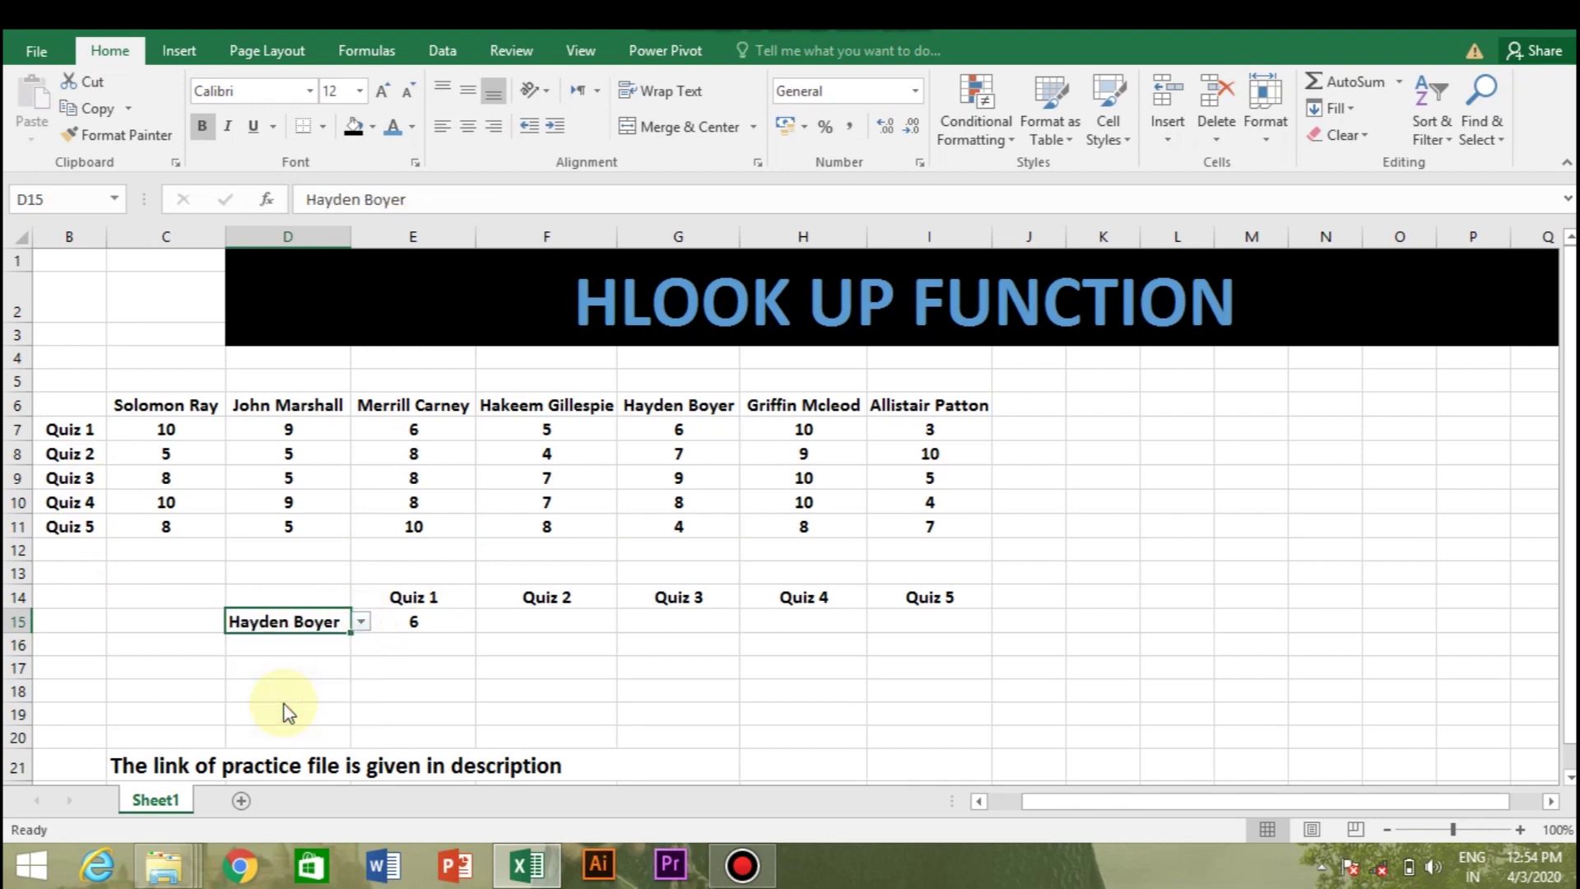
click(362, 623)
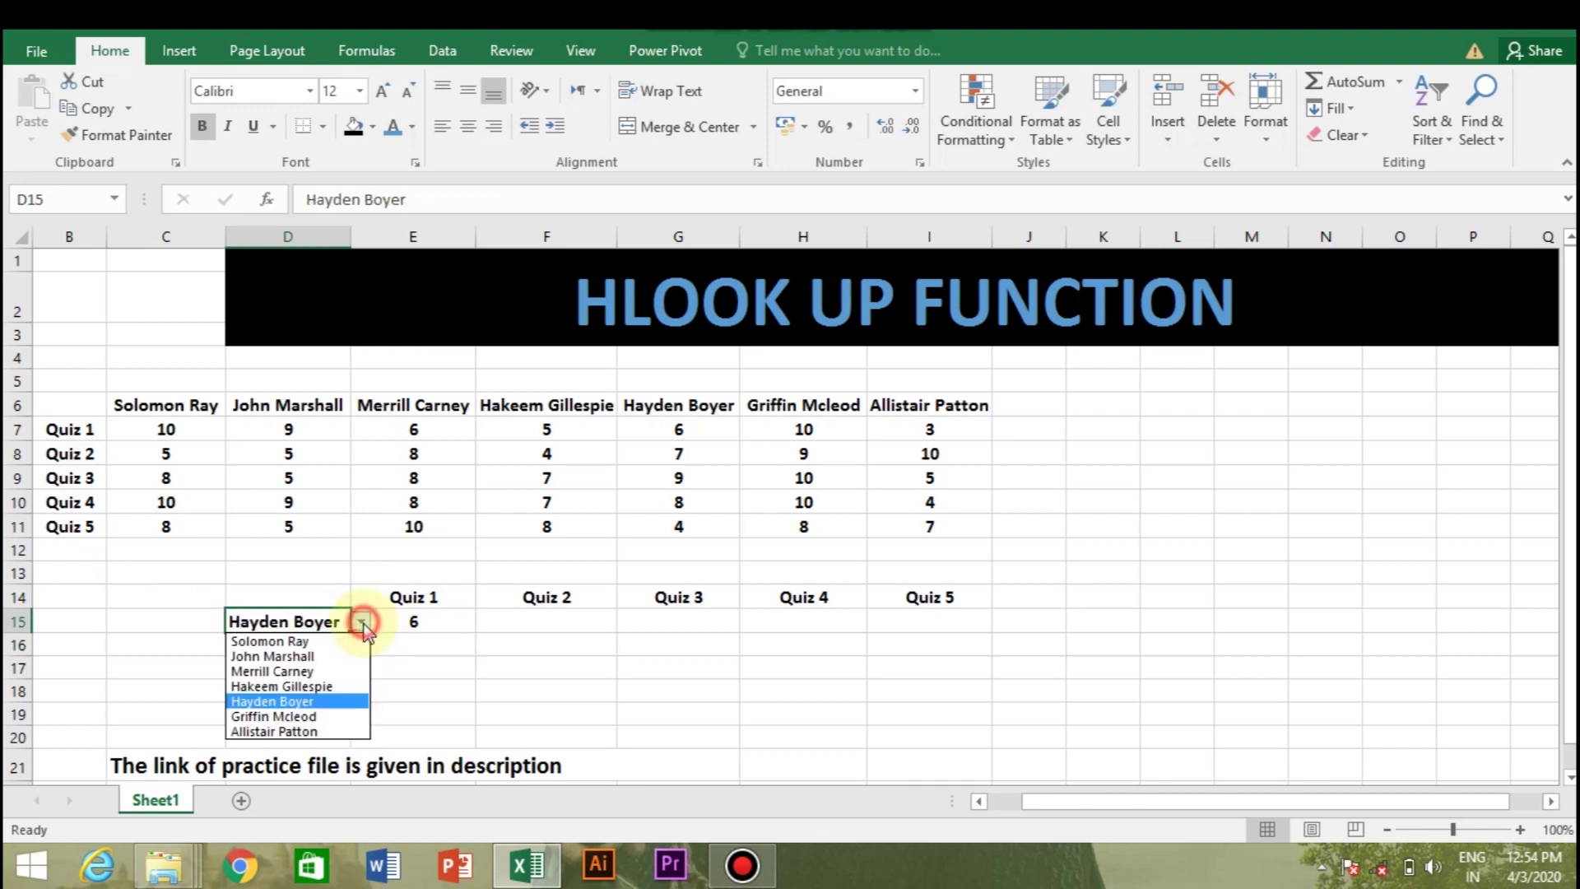
click(314, 683)
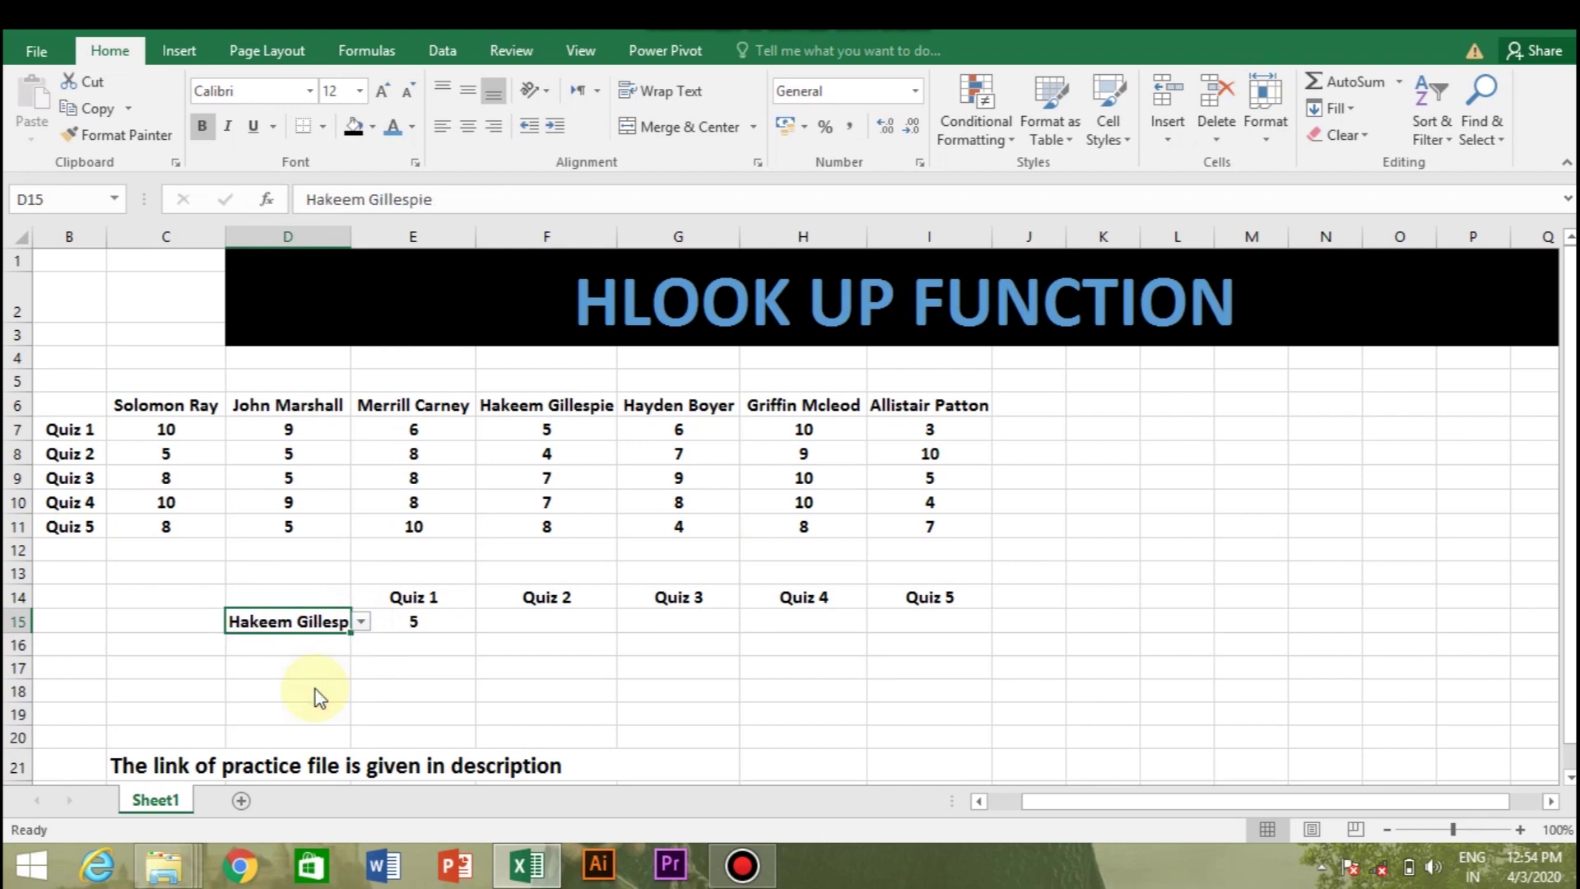
click(362, 624)
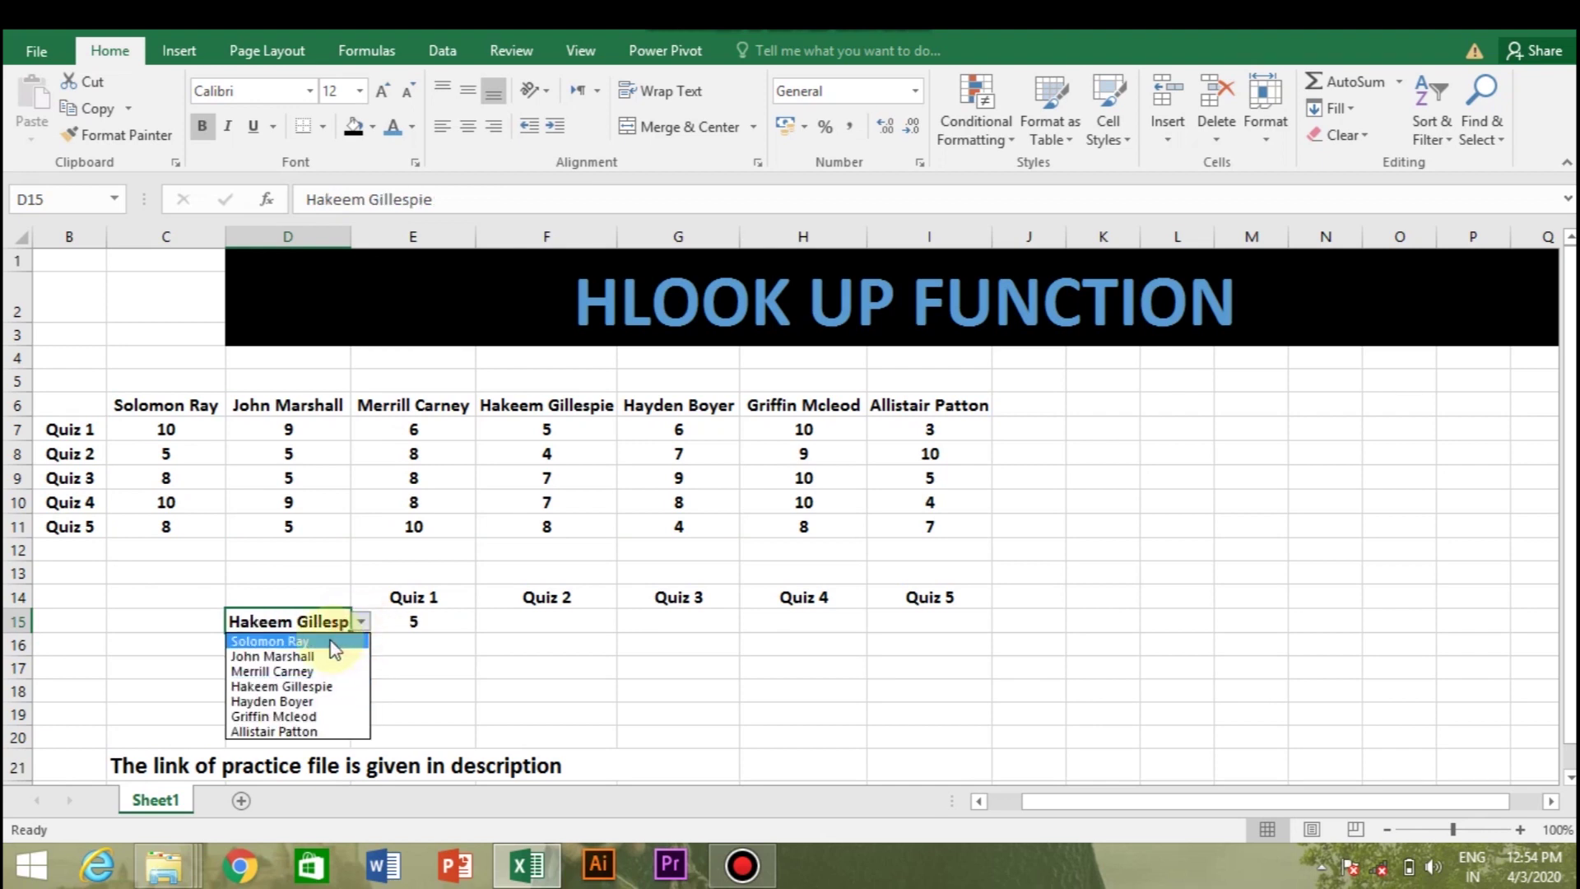
click(330, 639)
click(363, 623)
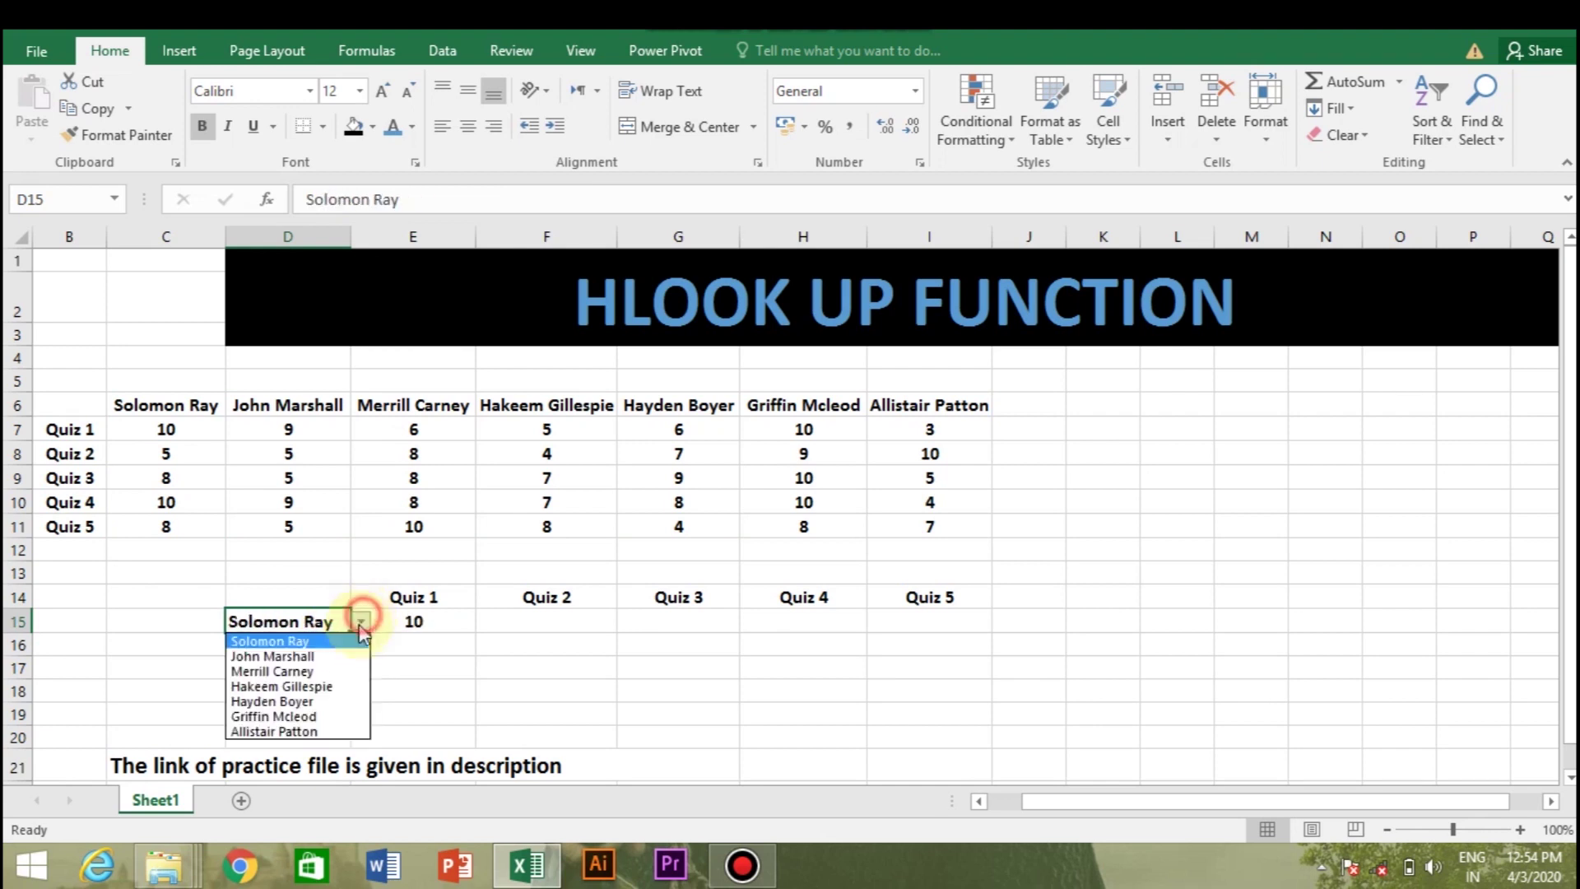
click(286, 739)
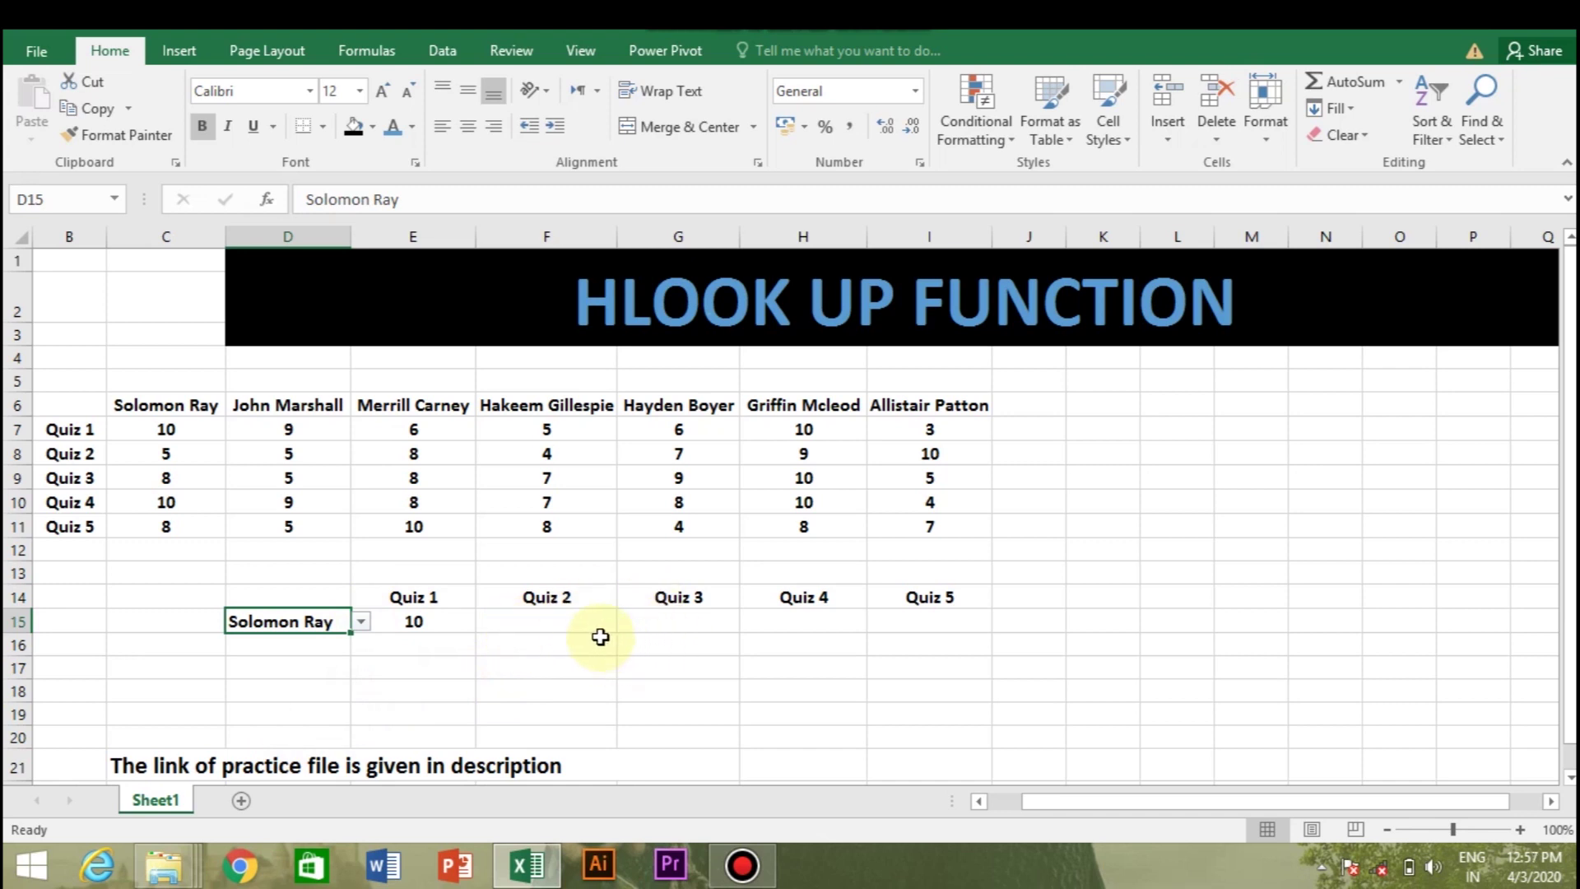
click(550, 625)
text(=)
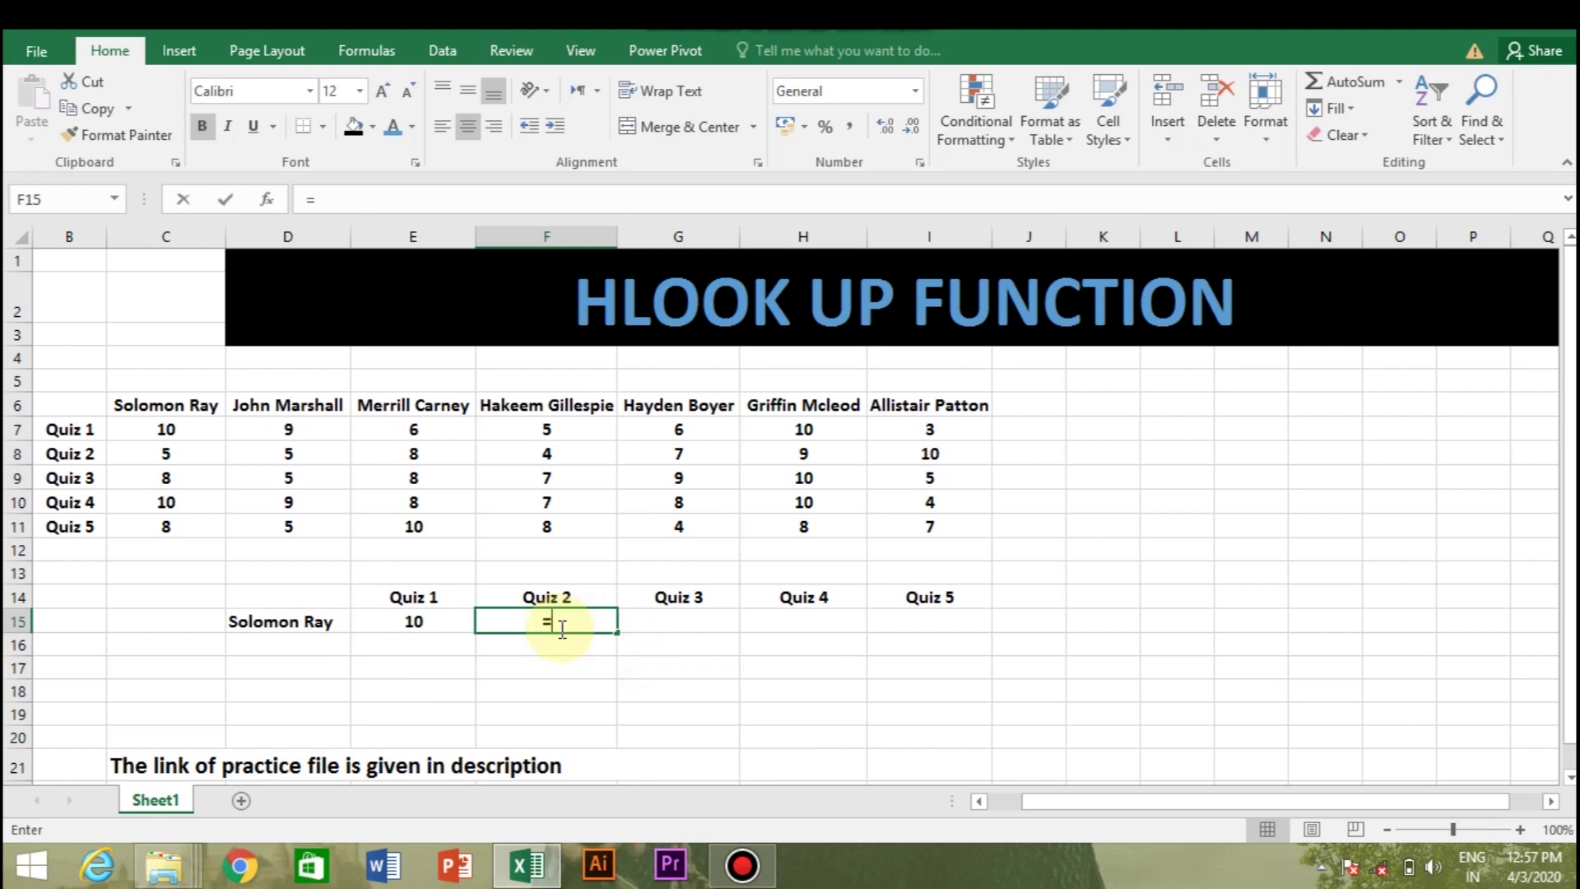
text(hlook)
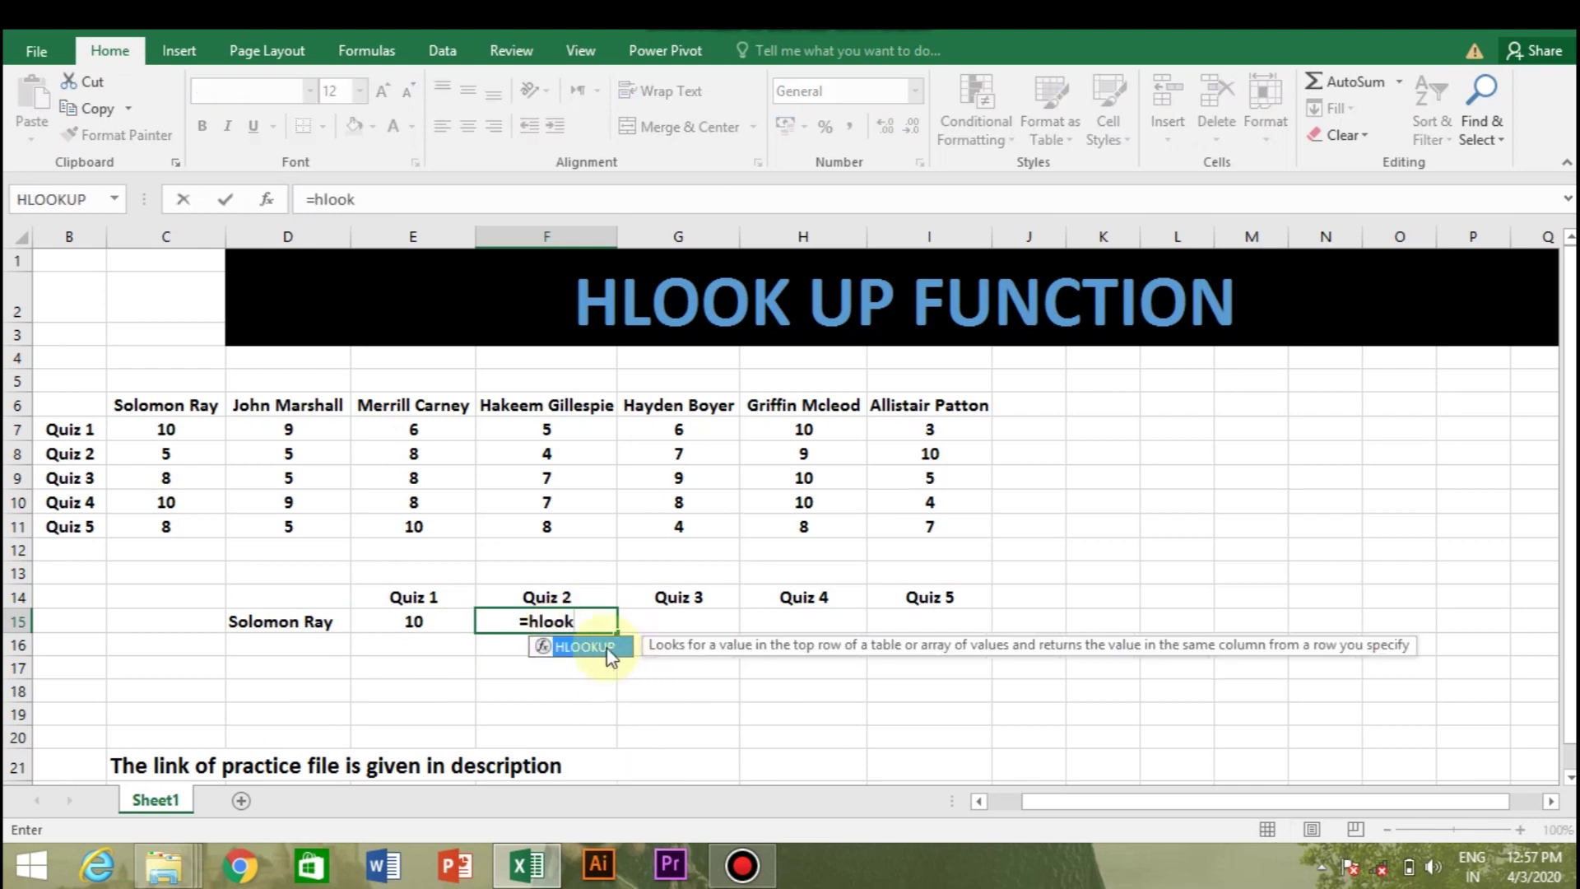
double_click(607, 647)
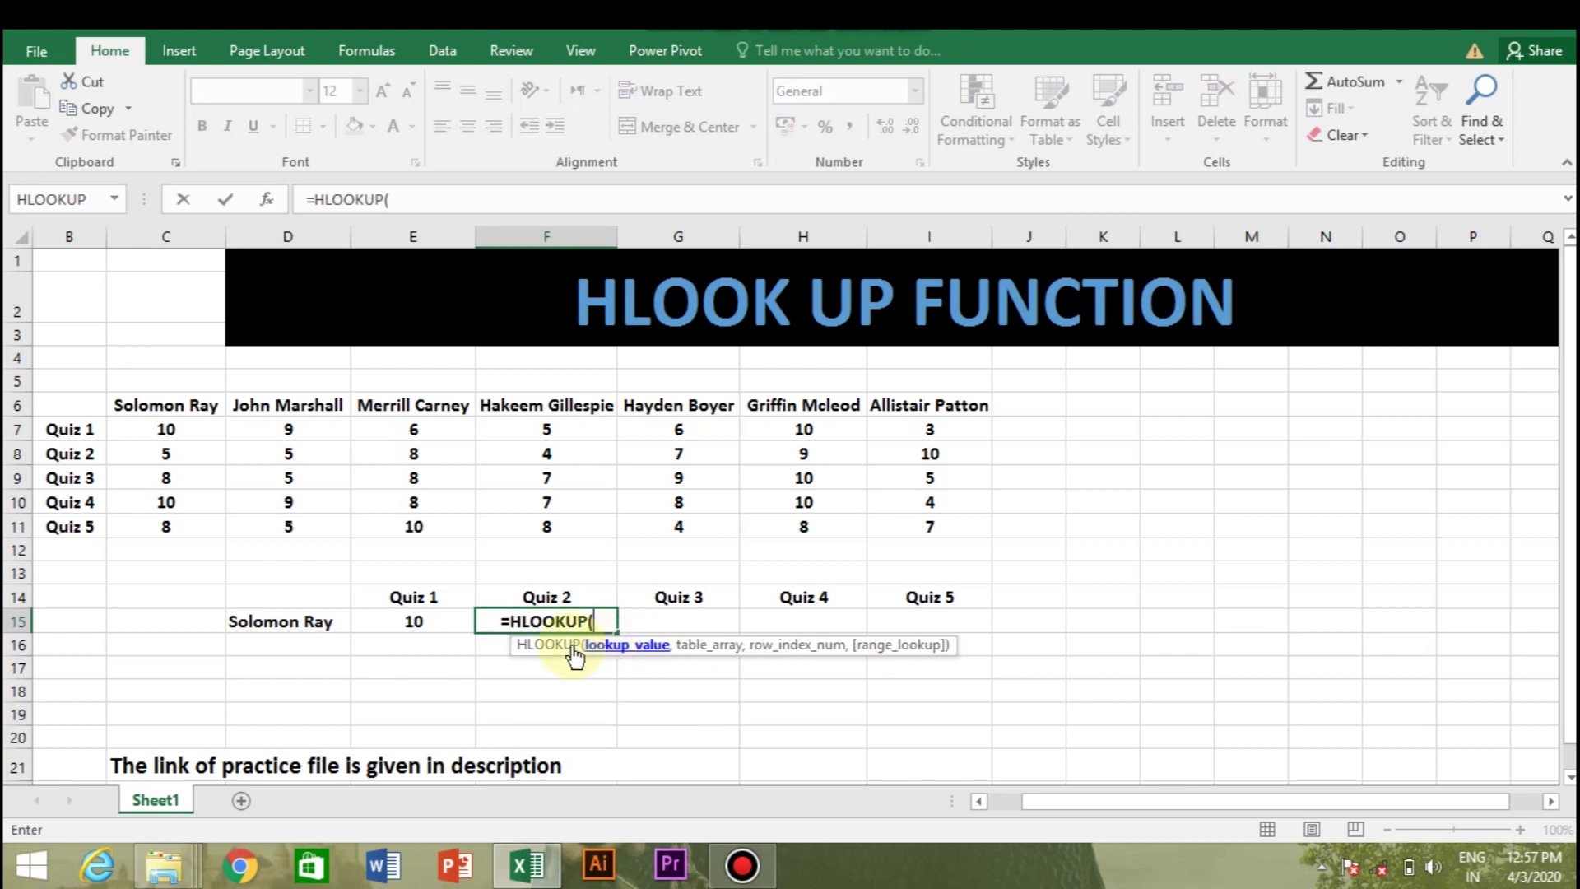
click(249, 624)
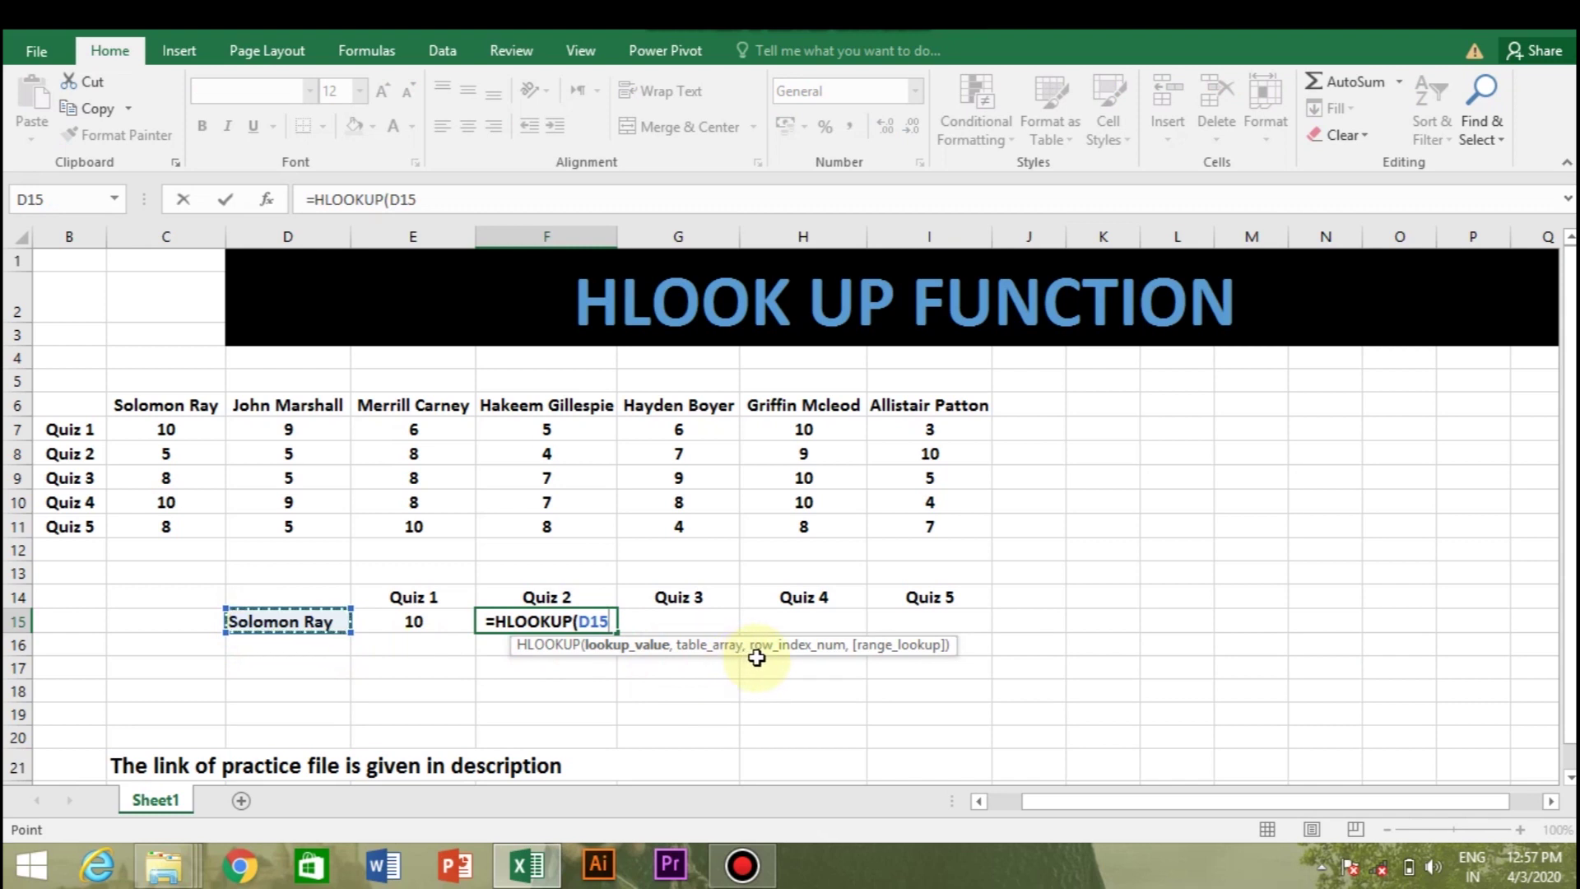
text(,)
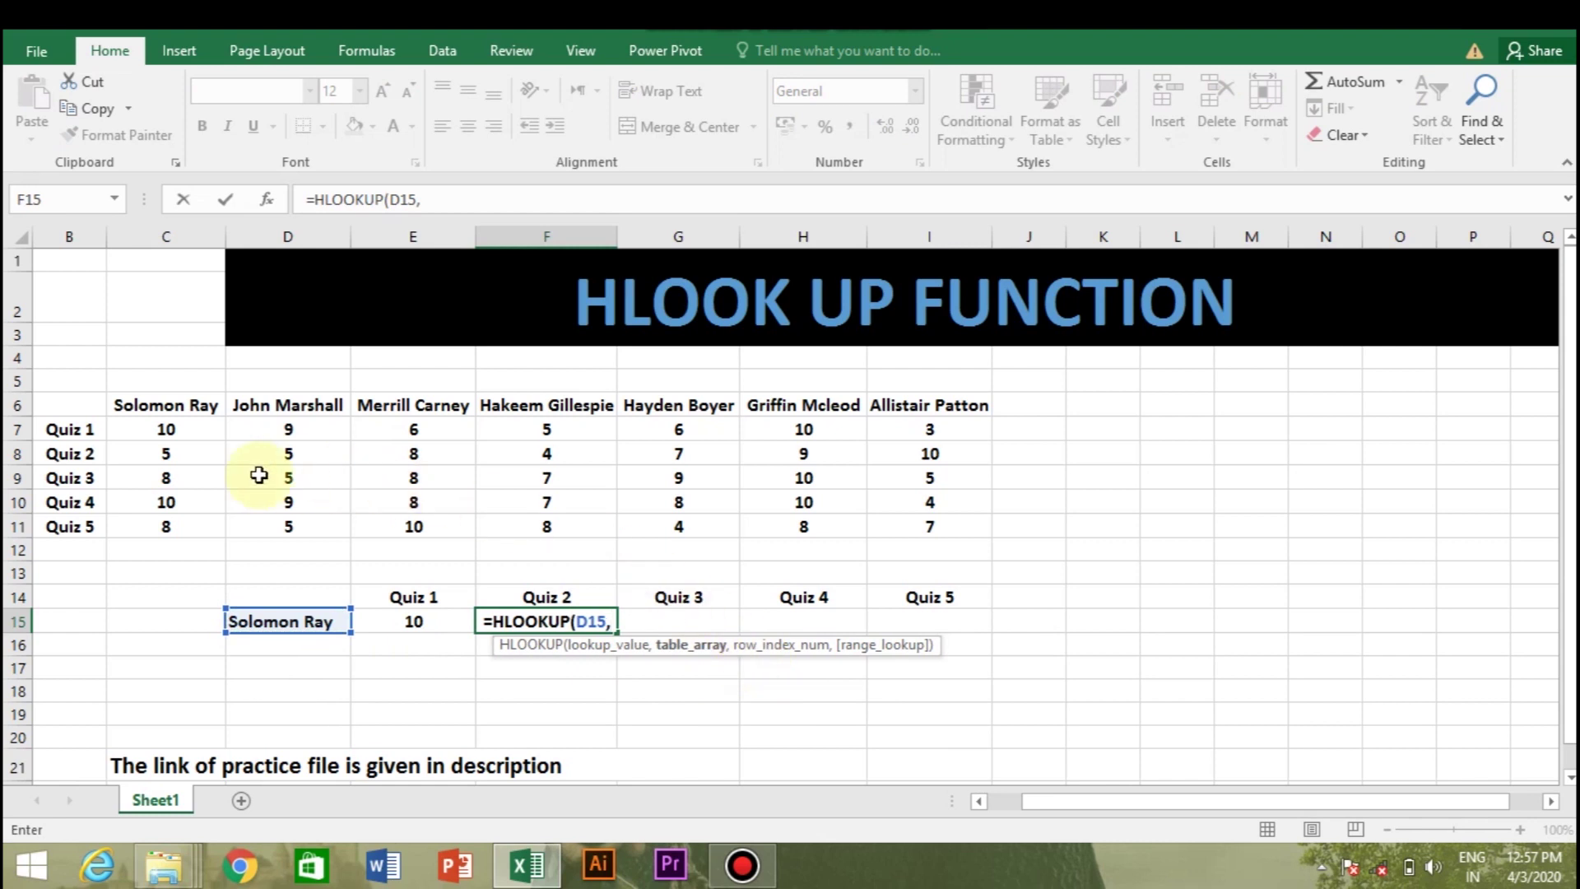
click(175, 410)
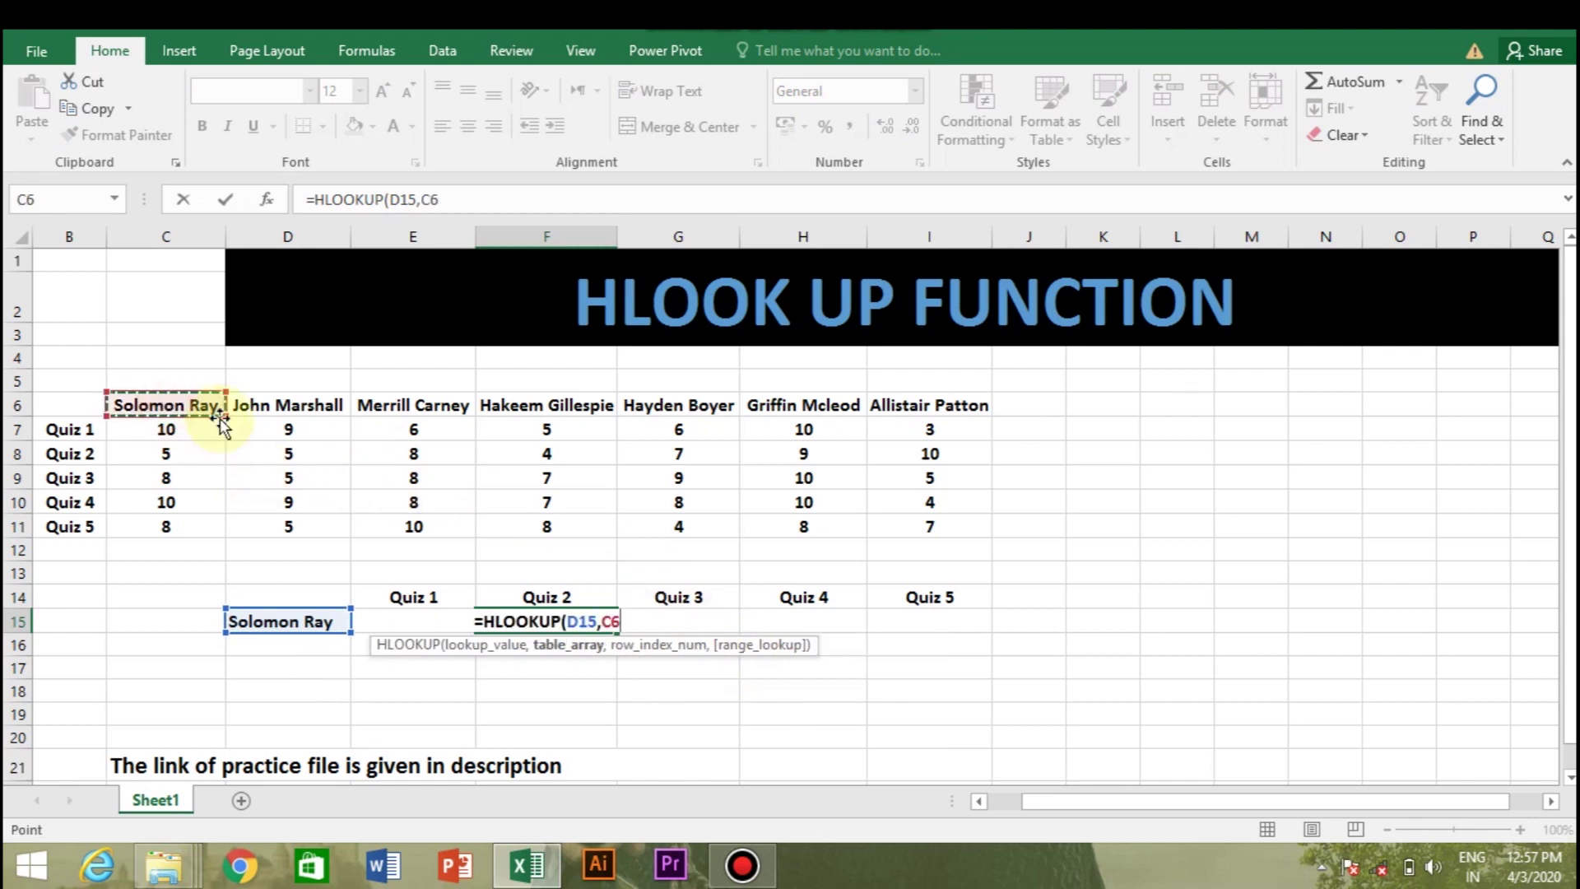
mouse_move(223, 411)
mouse_down()
mouse_move(593, 565)
mouse_move(964, 529)
mouse_up()
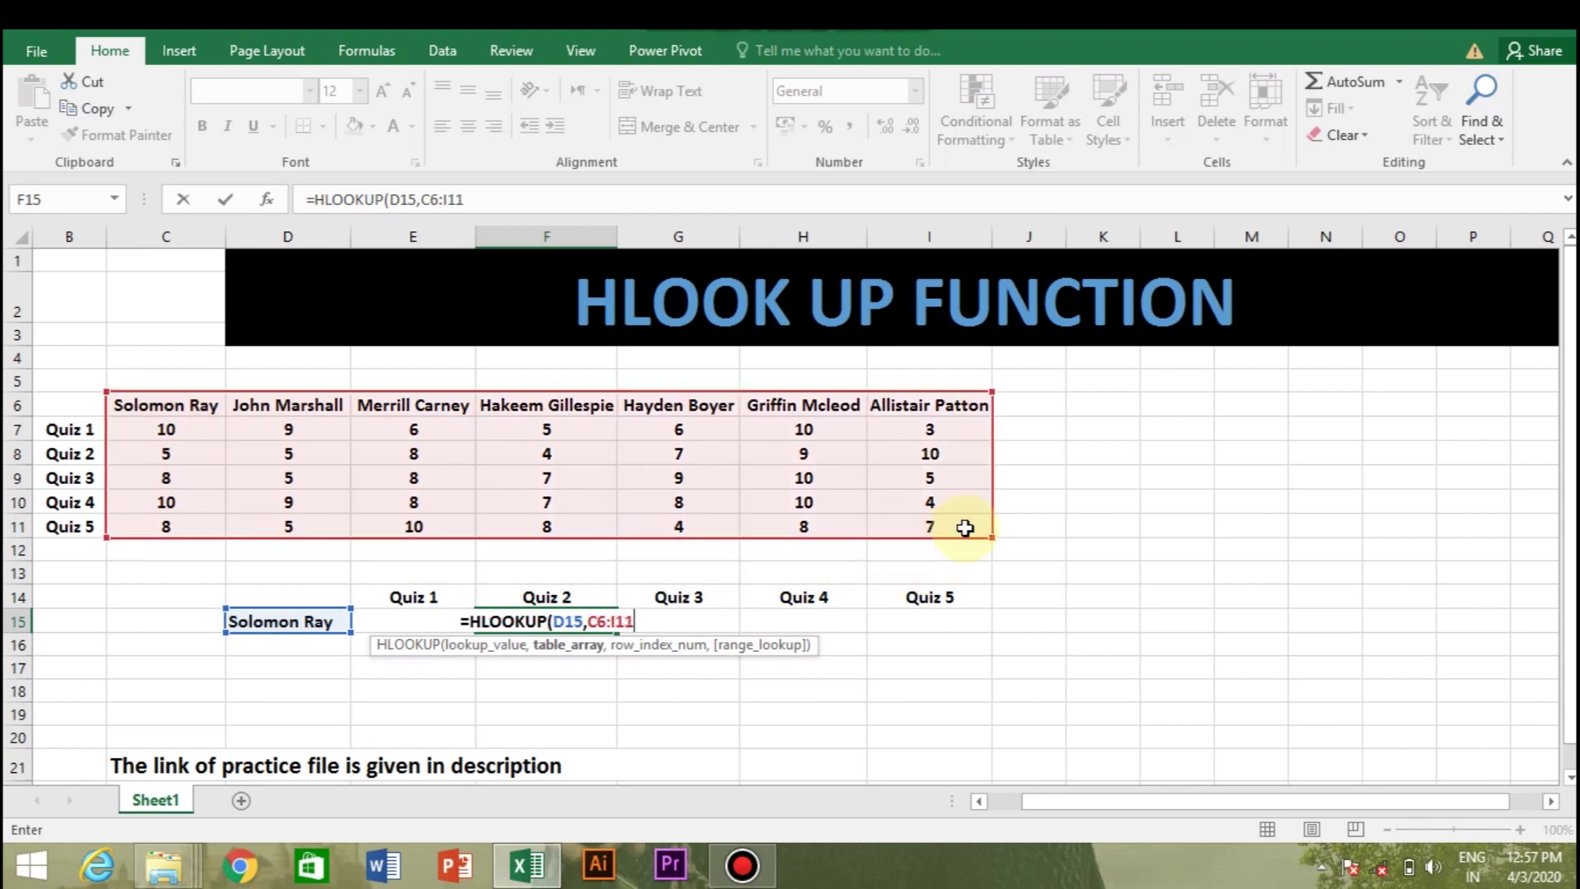
text(,)
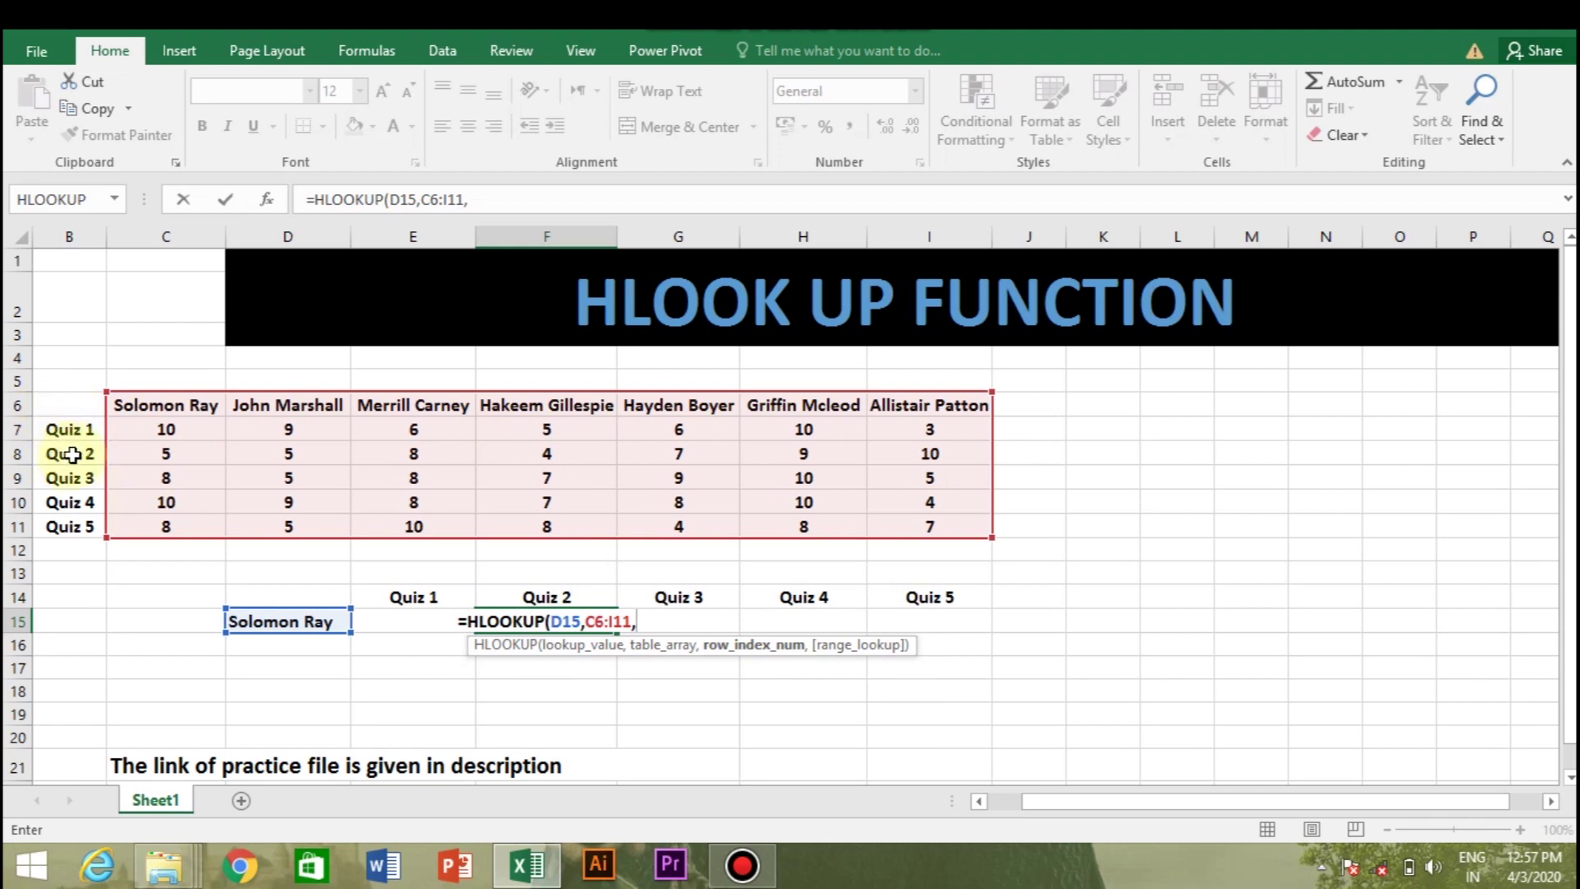
text(3)
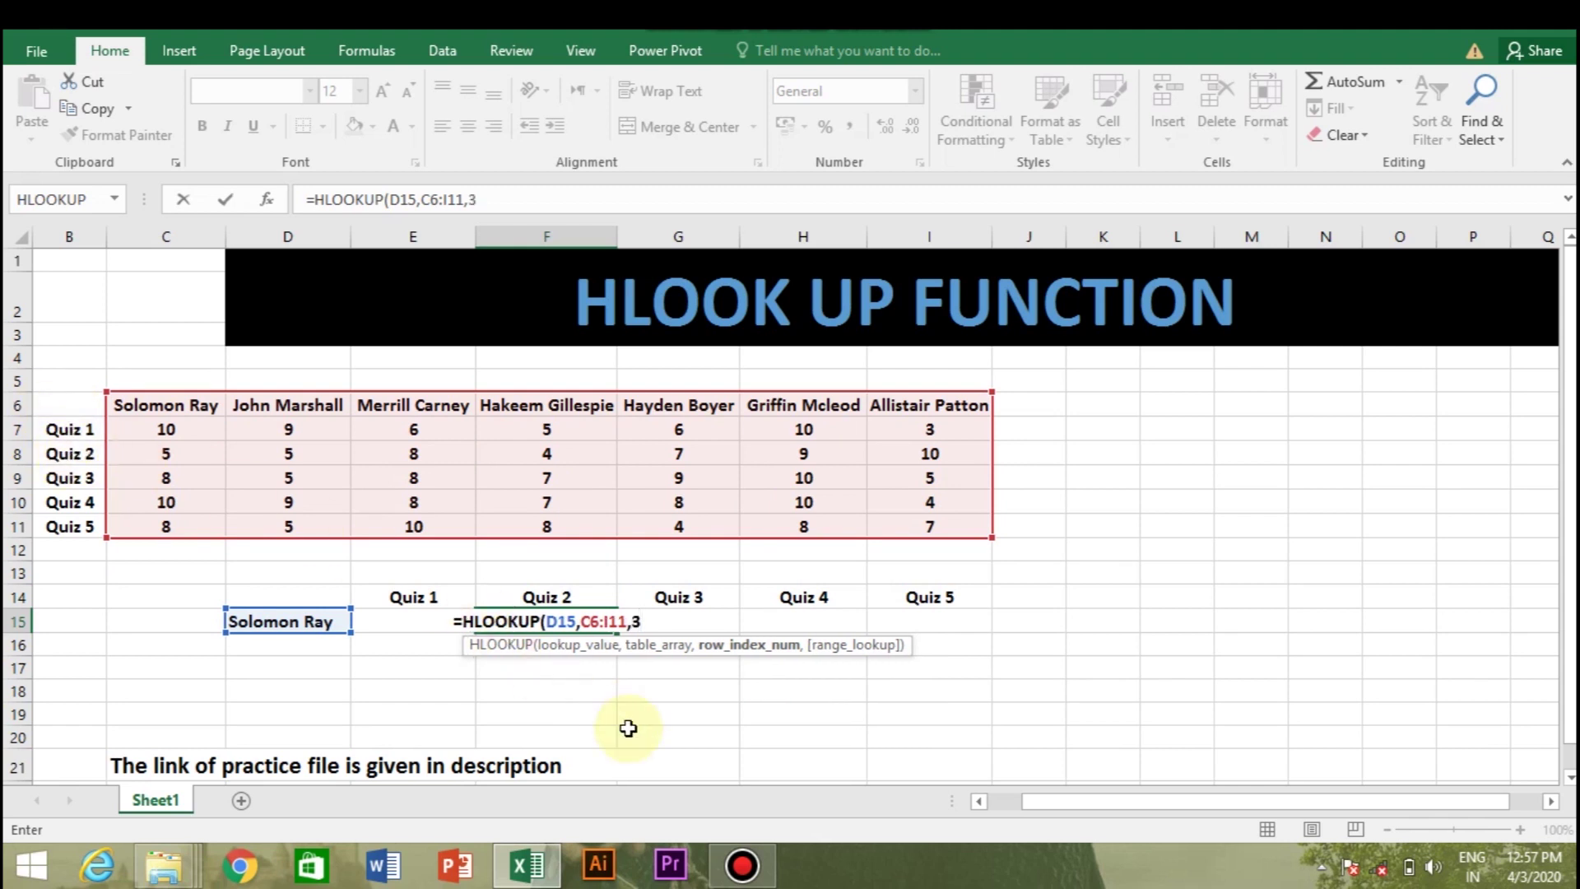
text(,0)
key(Return)
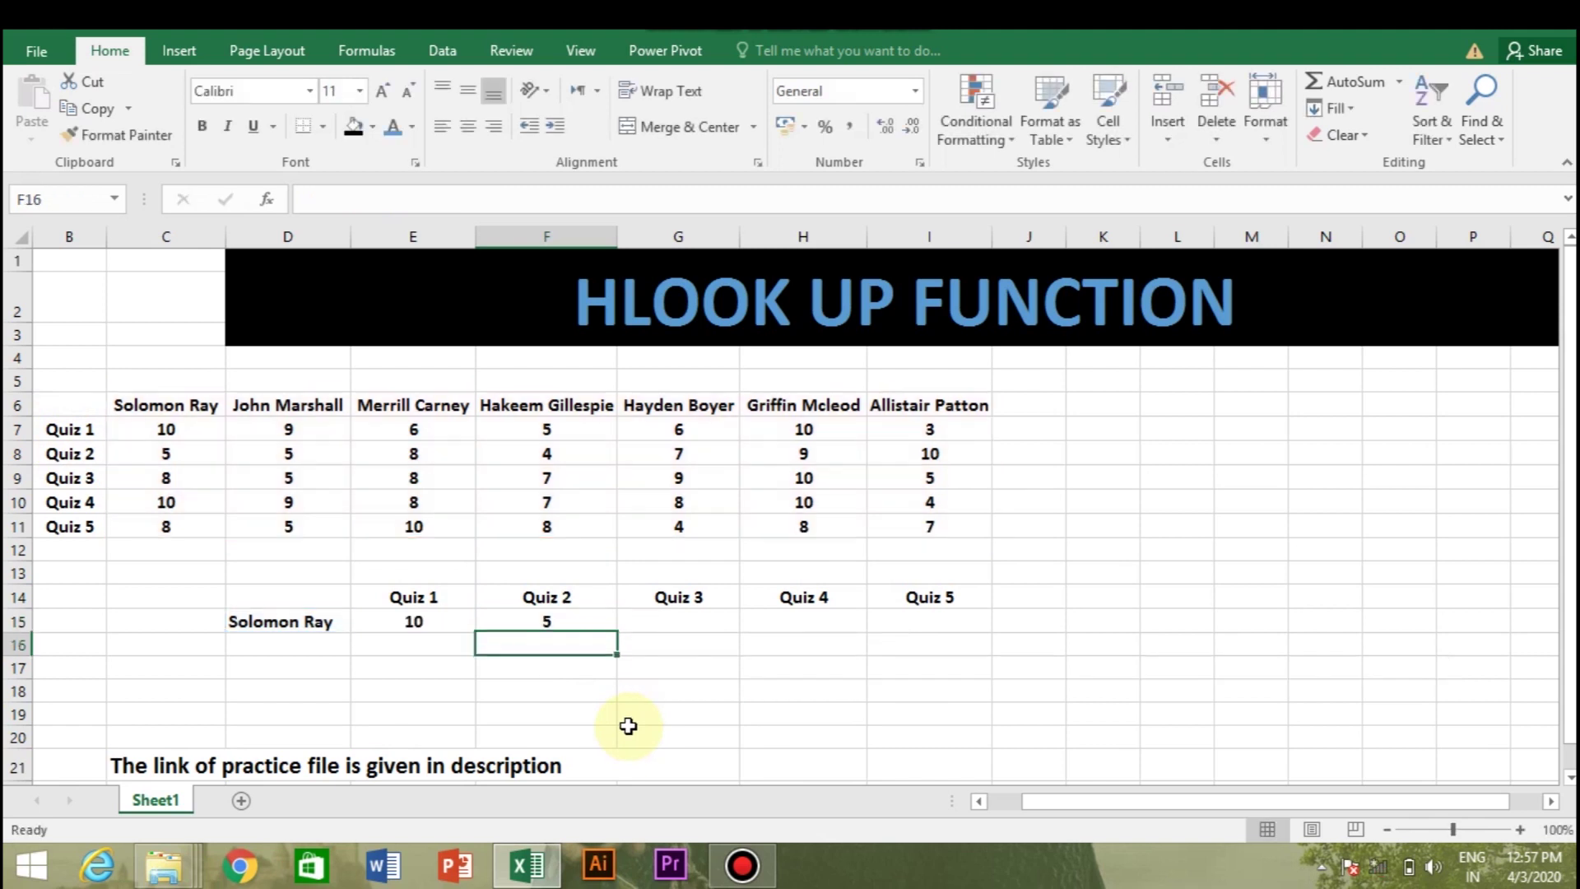
click(273, 621)
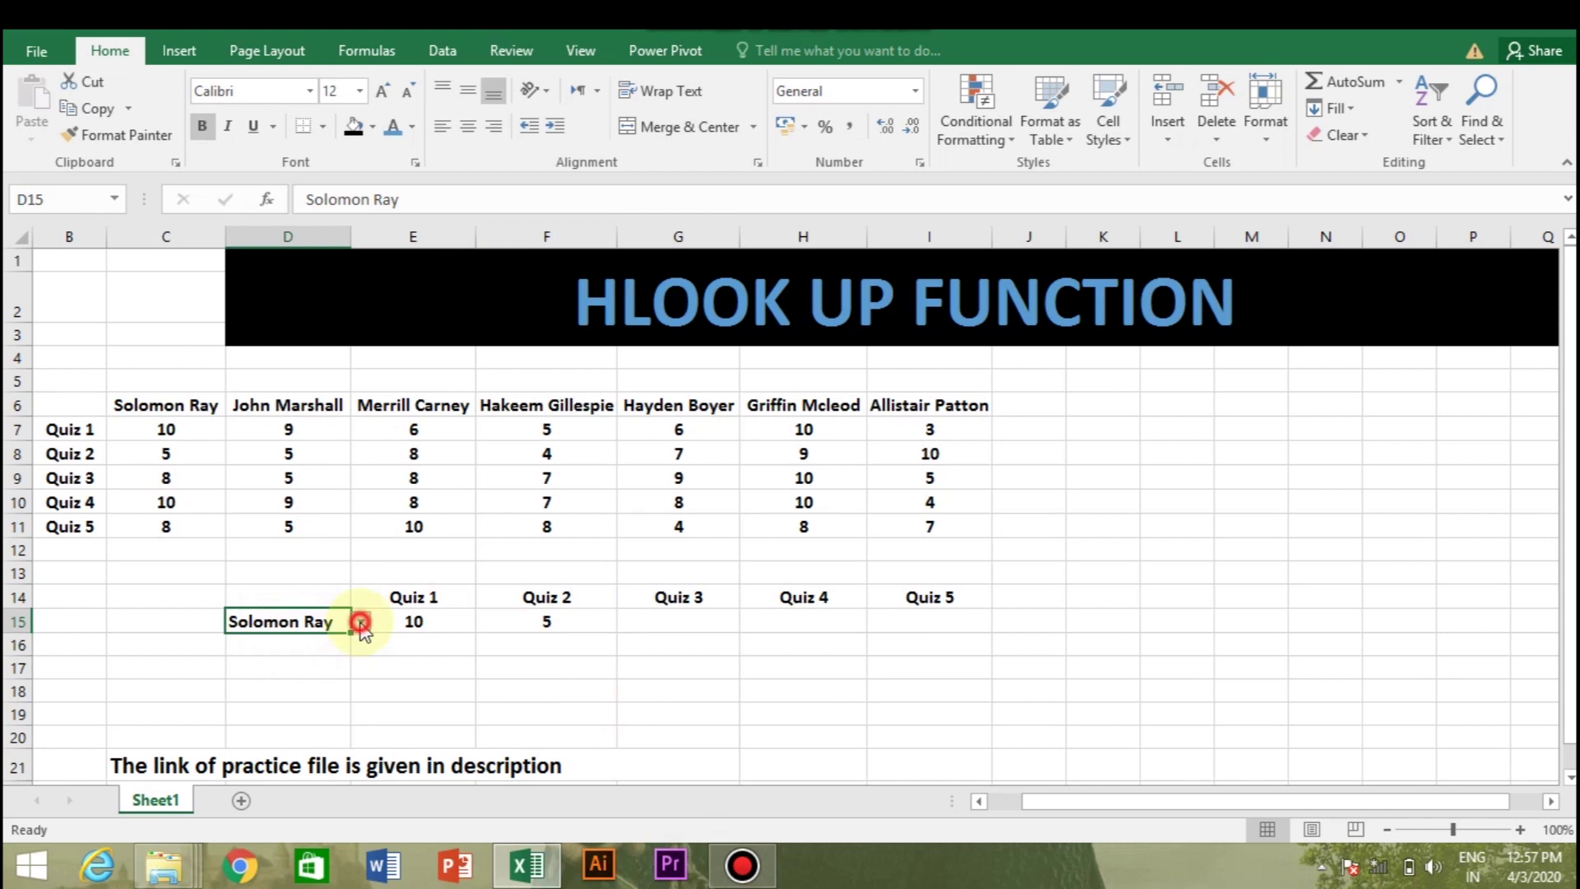
click(360, 623)
click(284, 681)
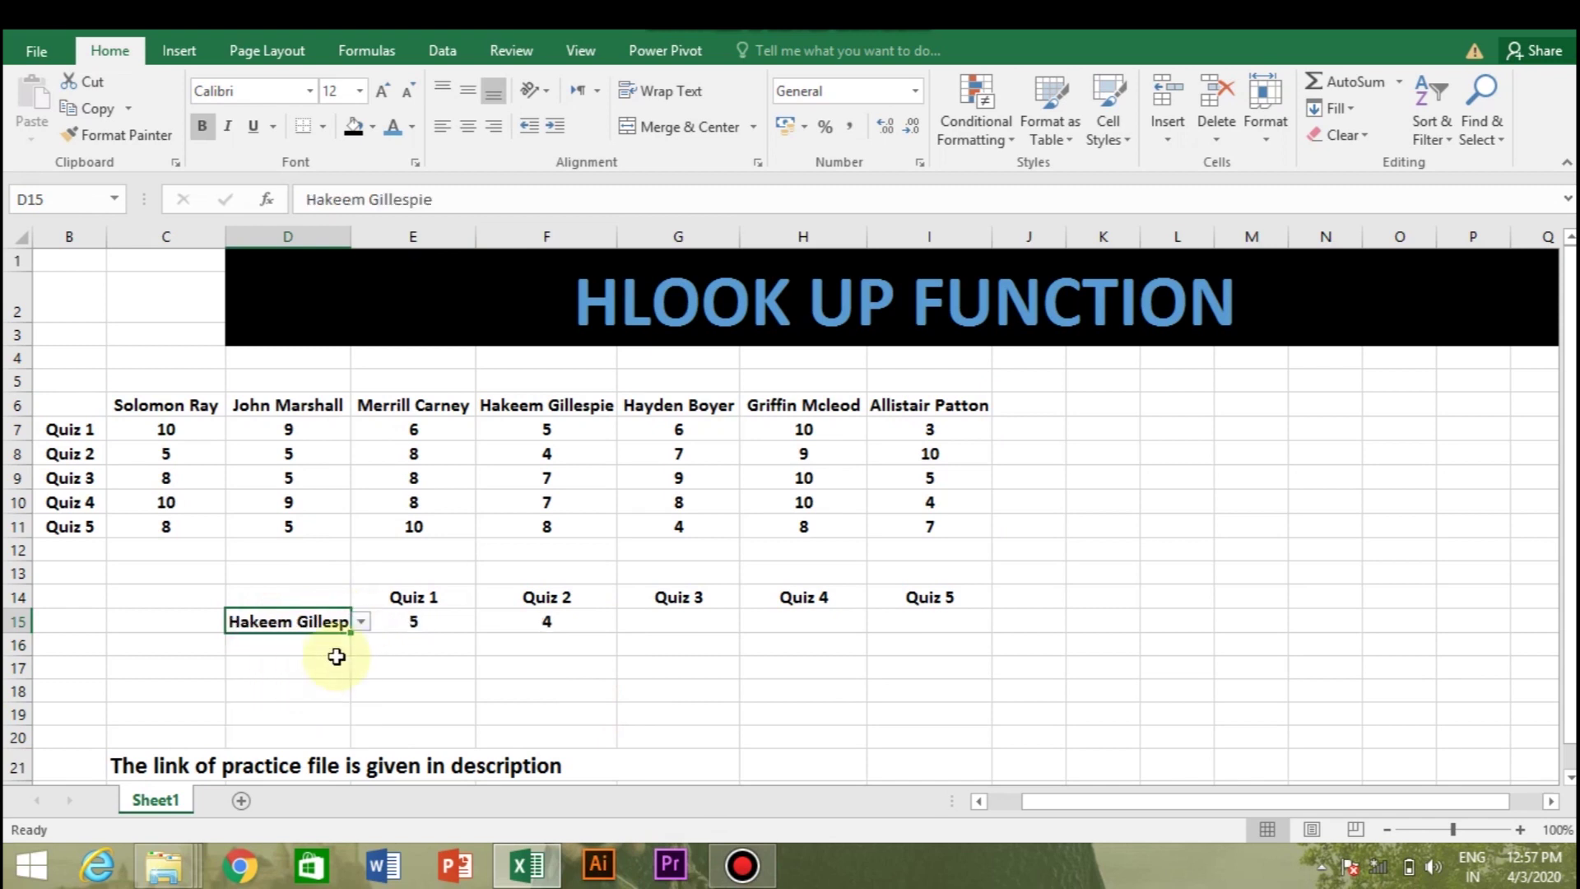
click(362, 623)
click(292, 681)
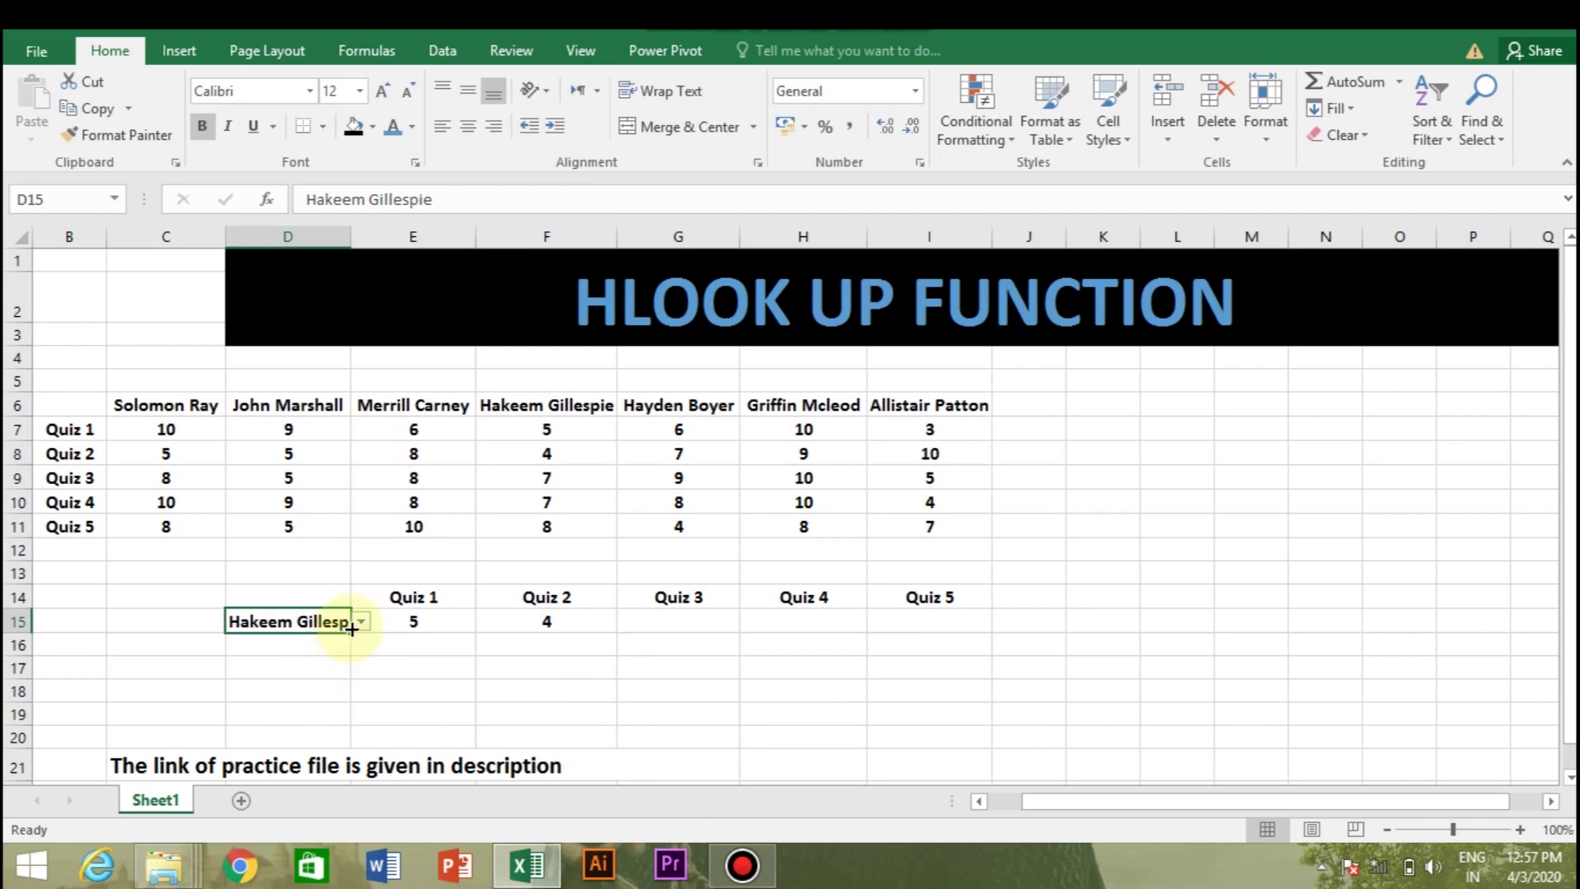
click(361, 623)
click(285, 717)
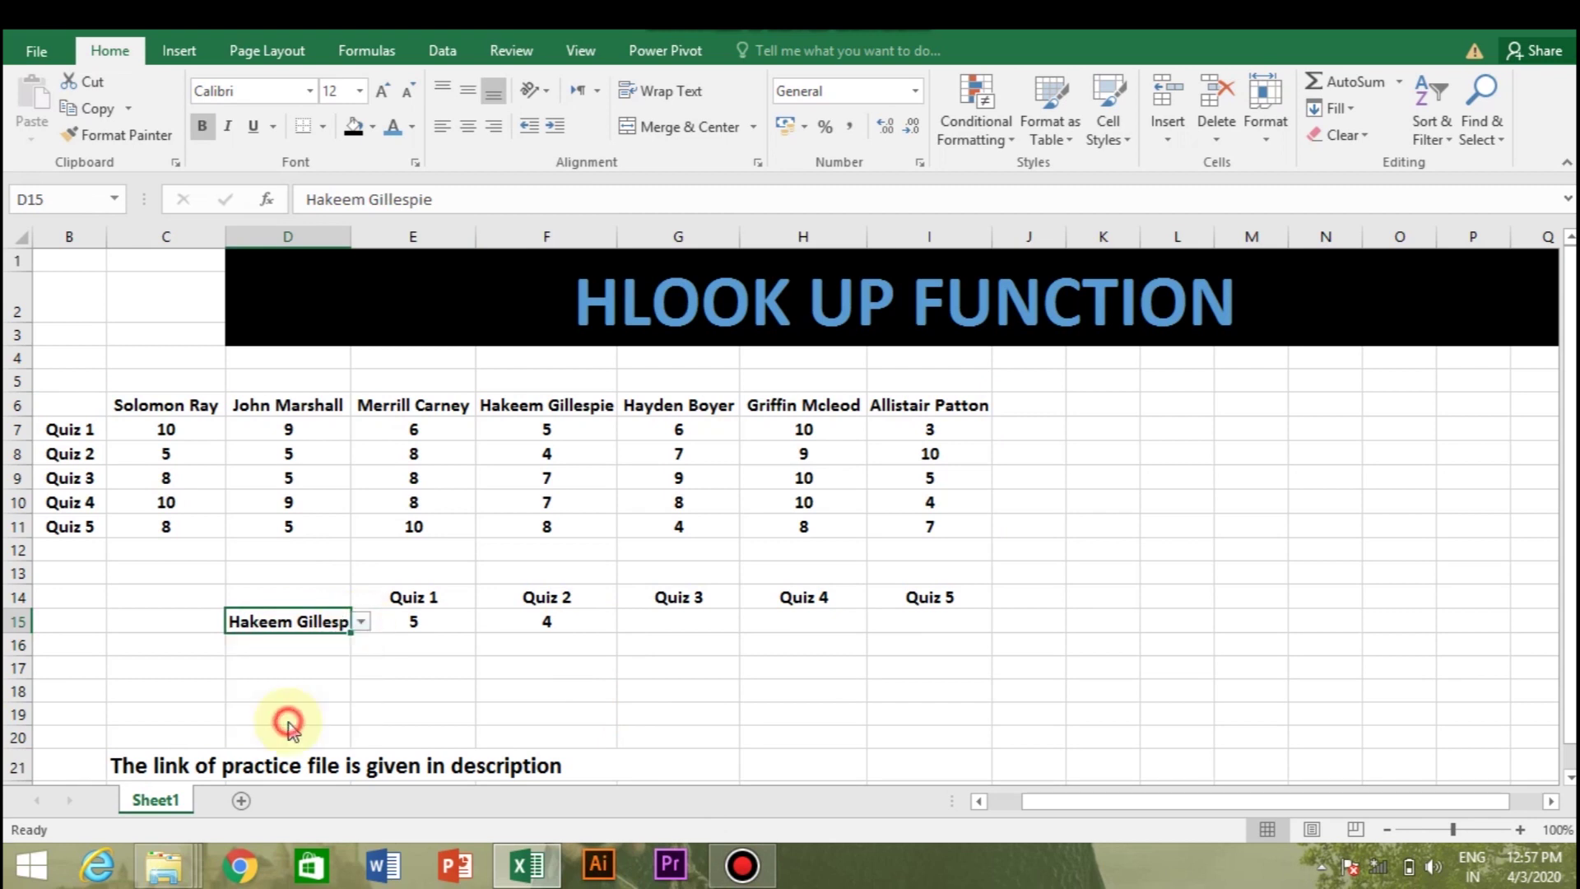
click(657, 623)
text(=hlook)
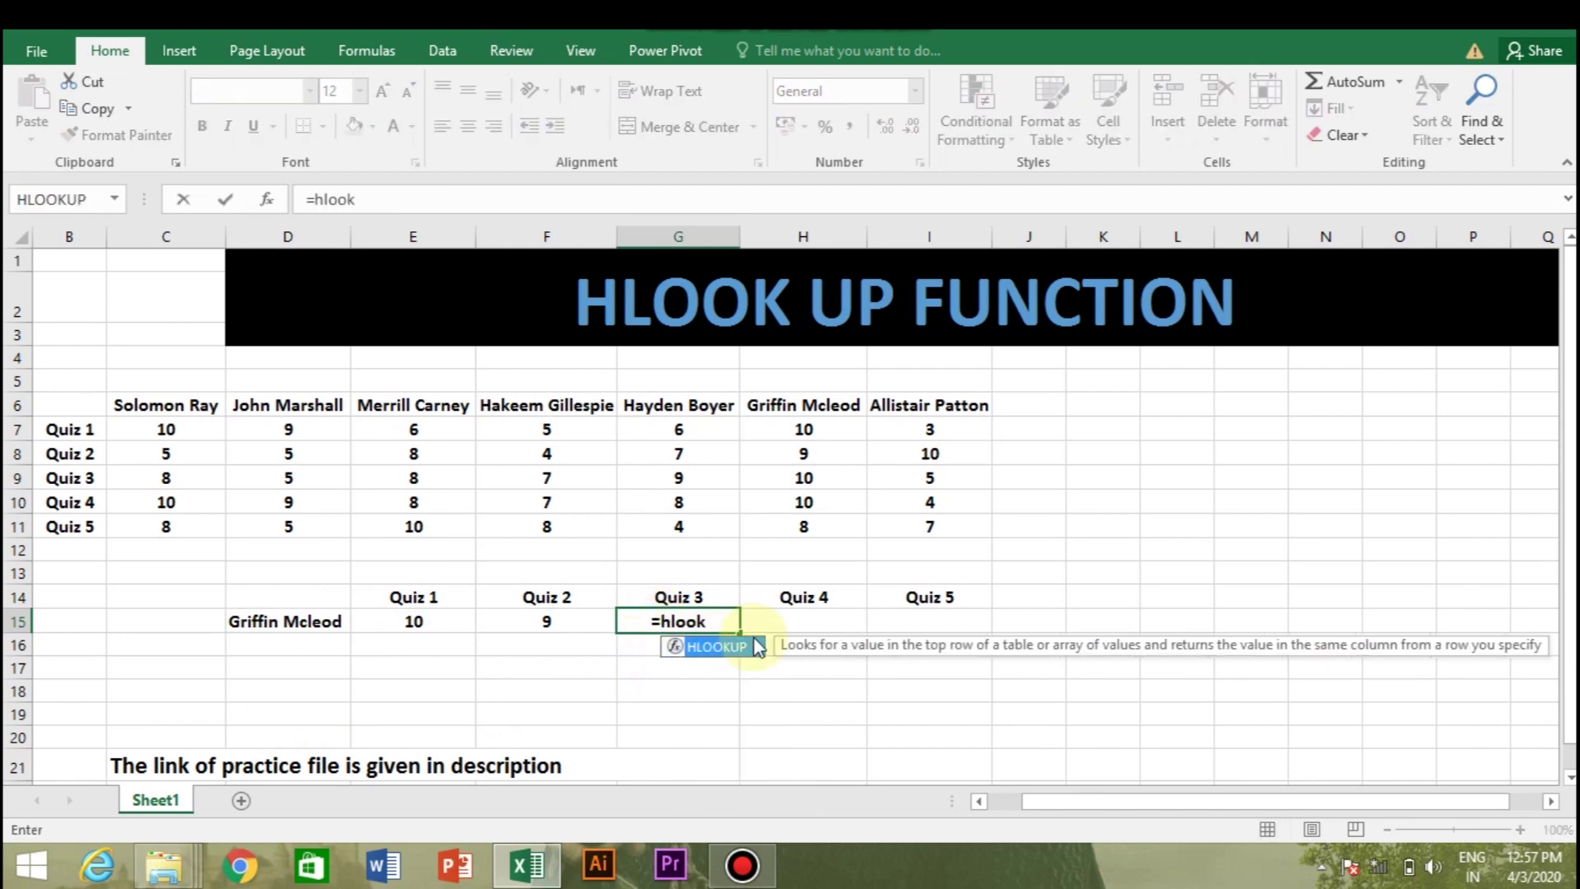
double_click(753, 647)
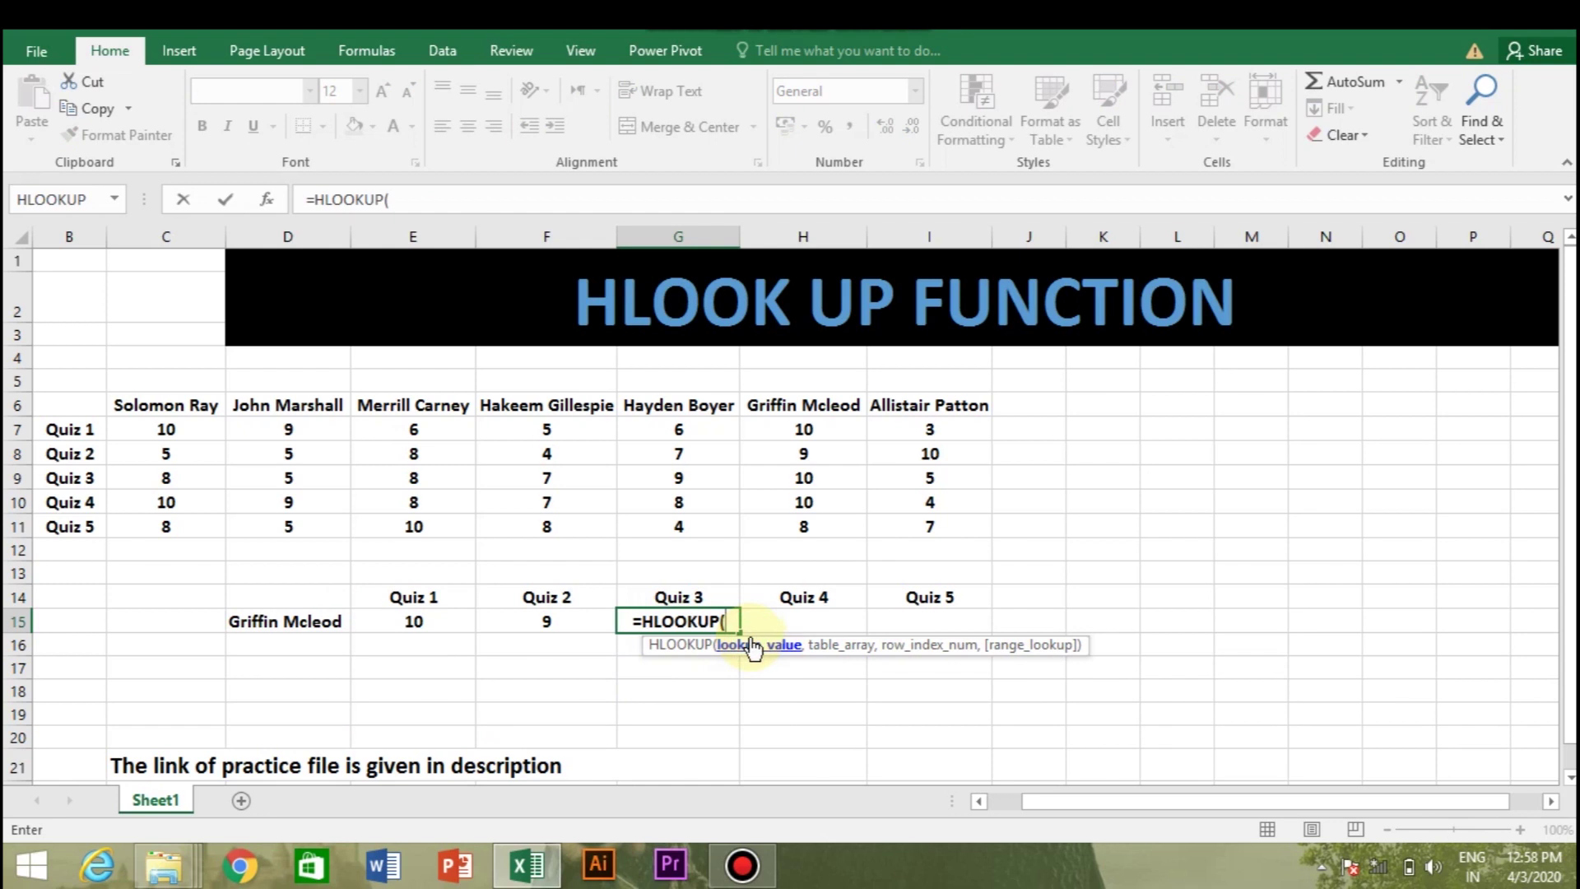
click(283, 624)
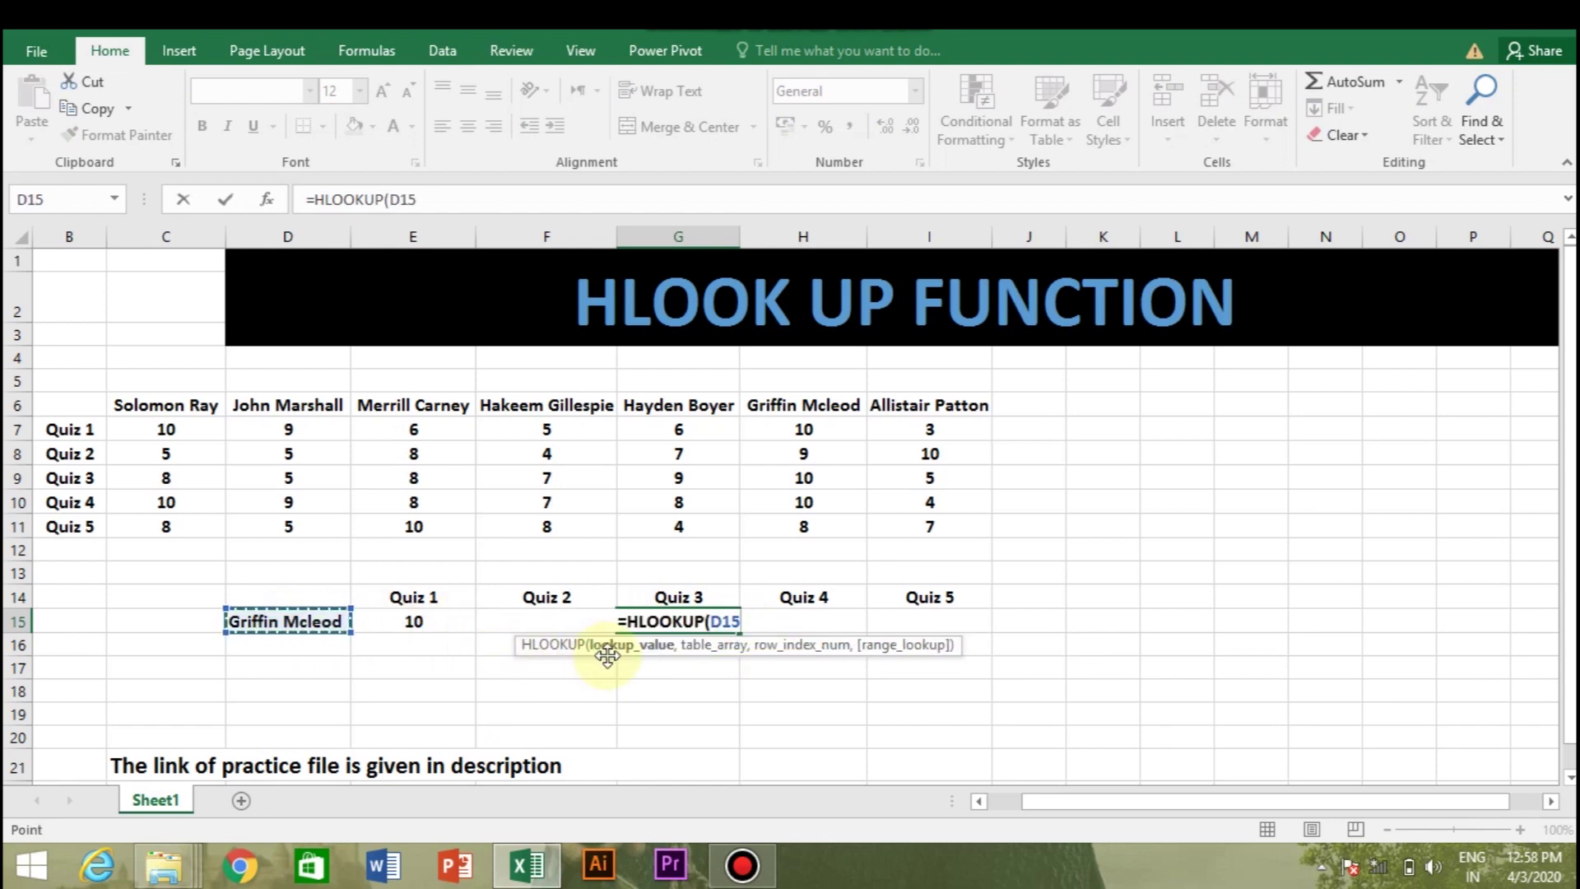
text(,)
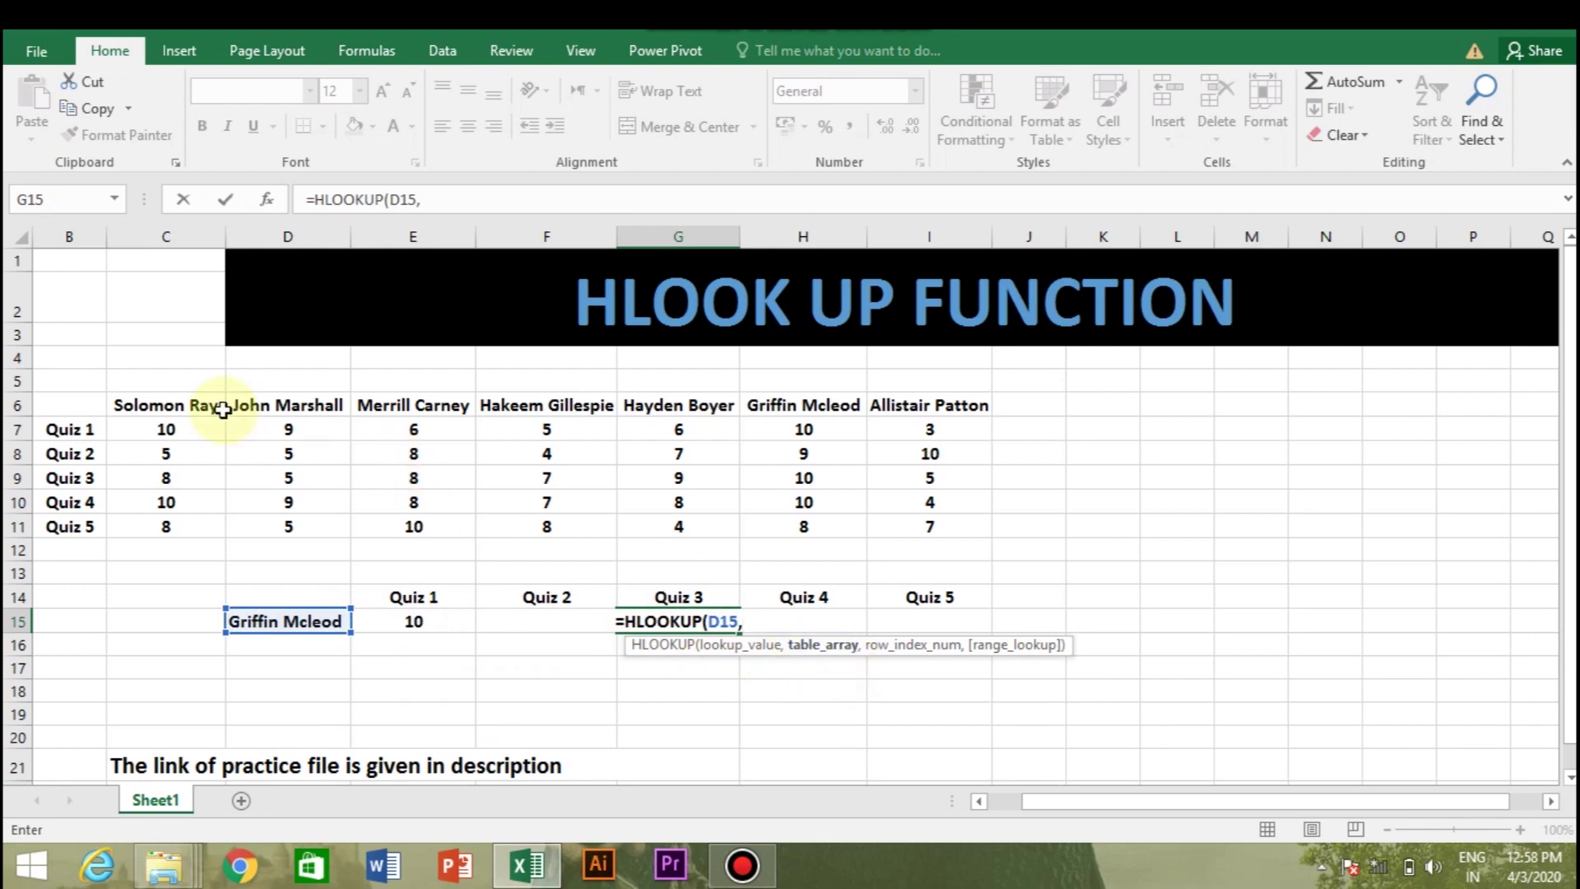
click(190, 403)
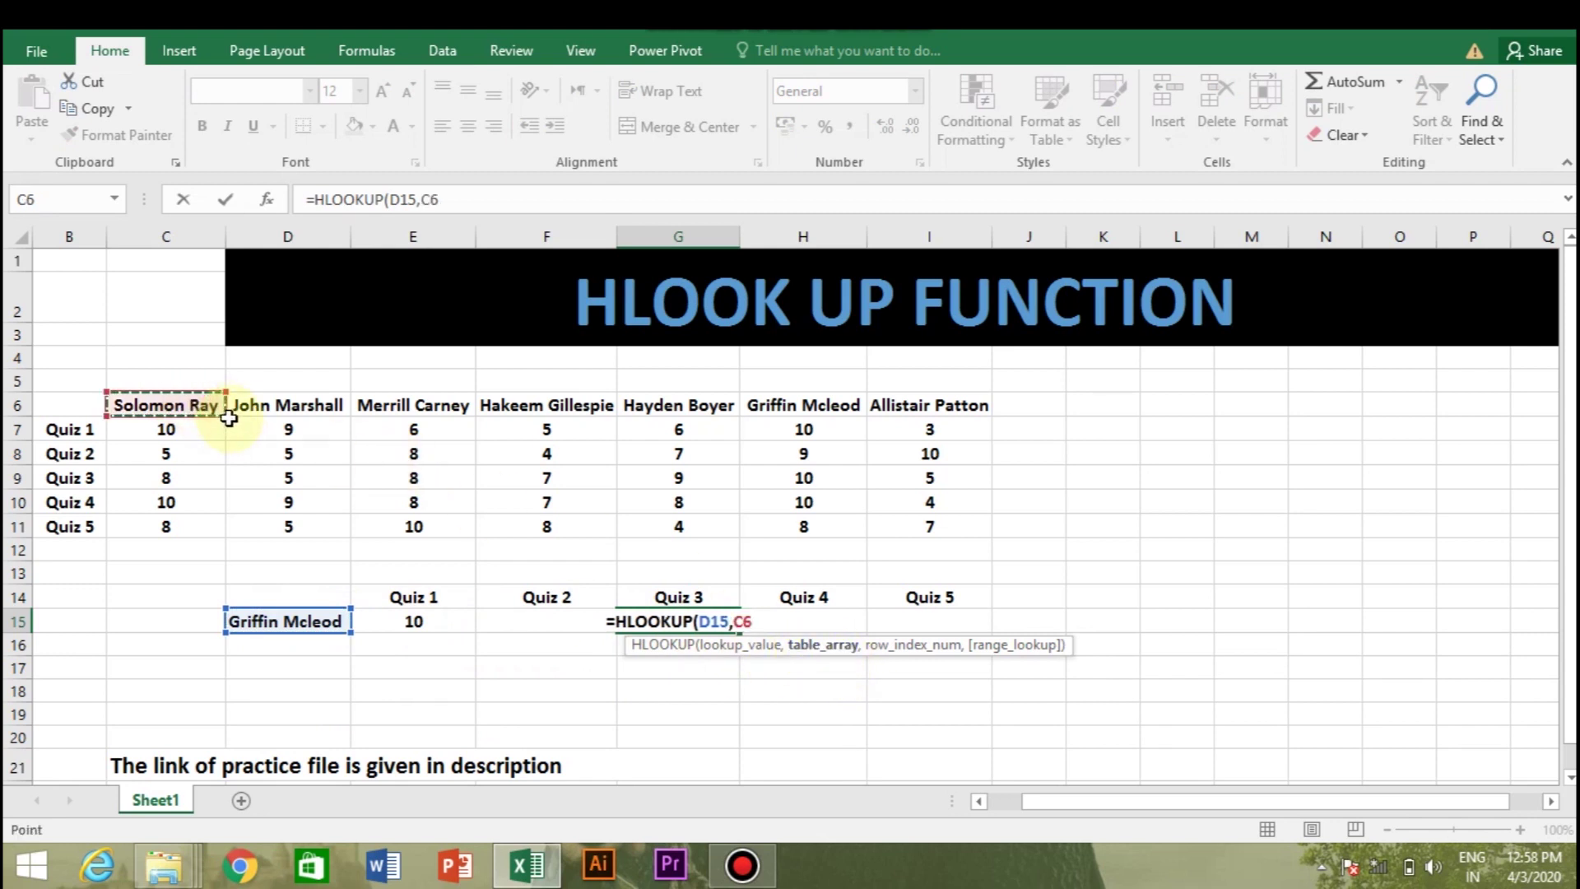
mouse_move(224, 416)
mouse_down()
mouse_move(601, 554)
mouse_move(971, 529)
mouse_up()
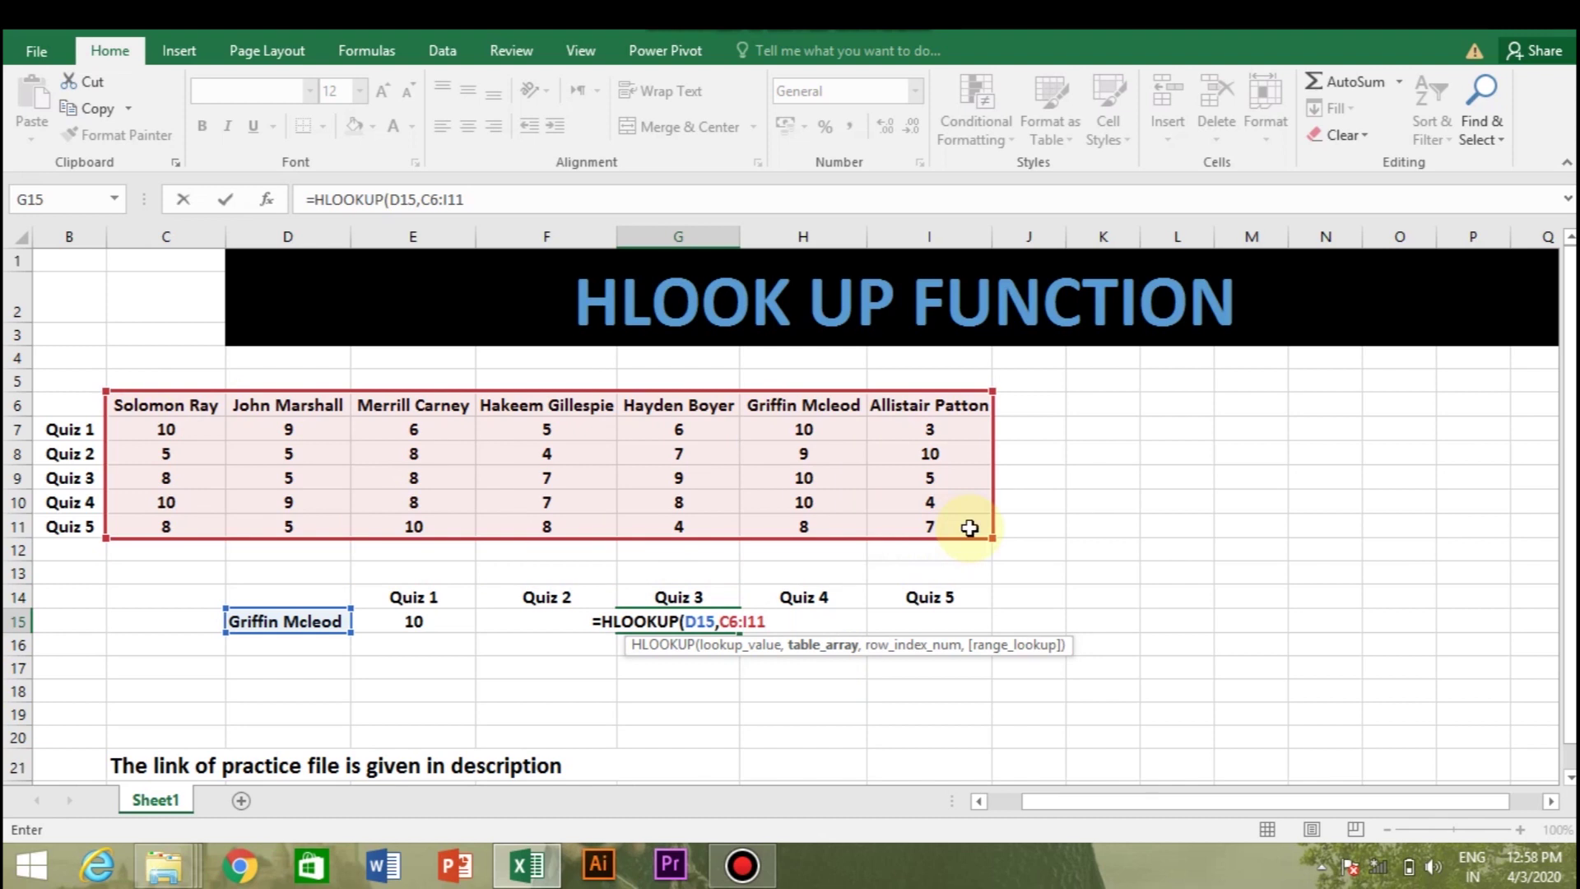
text(,)
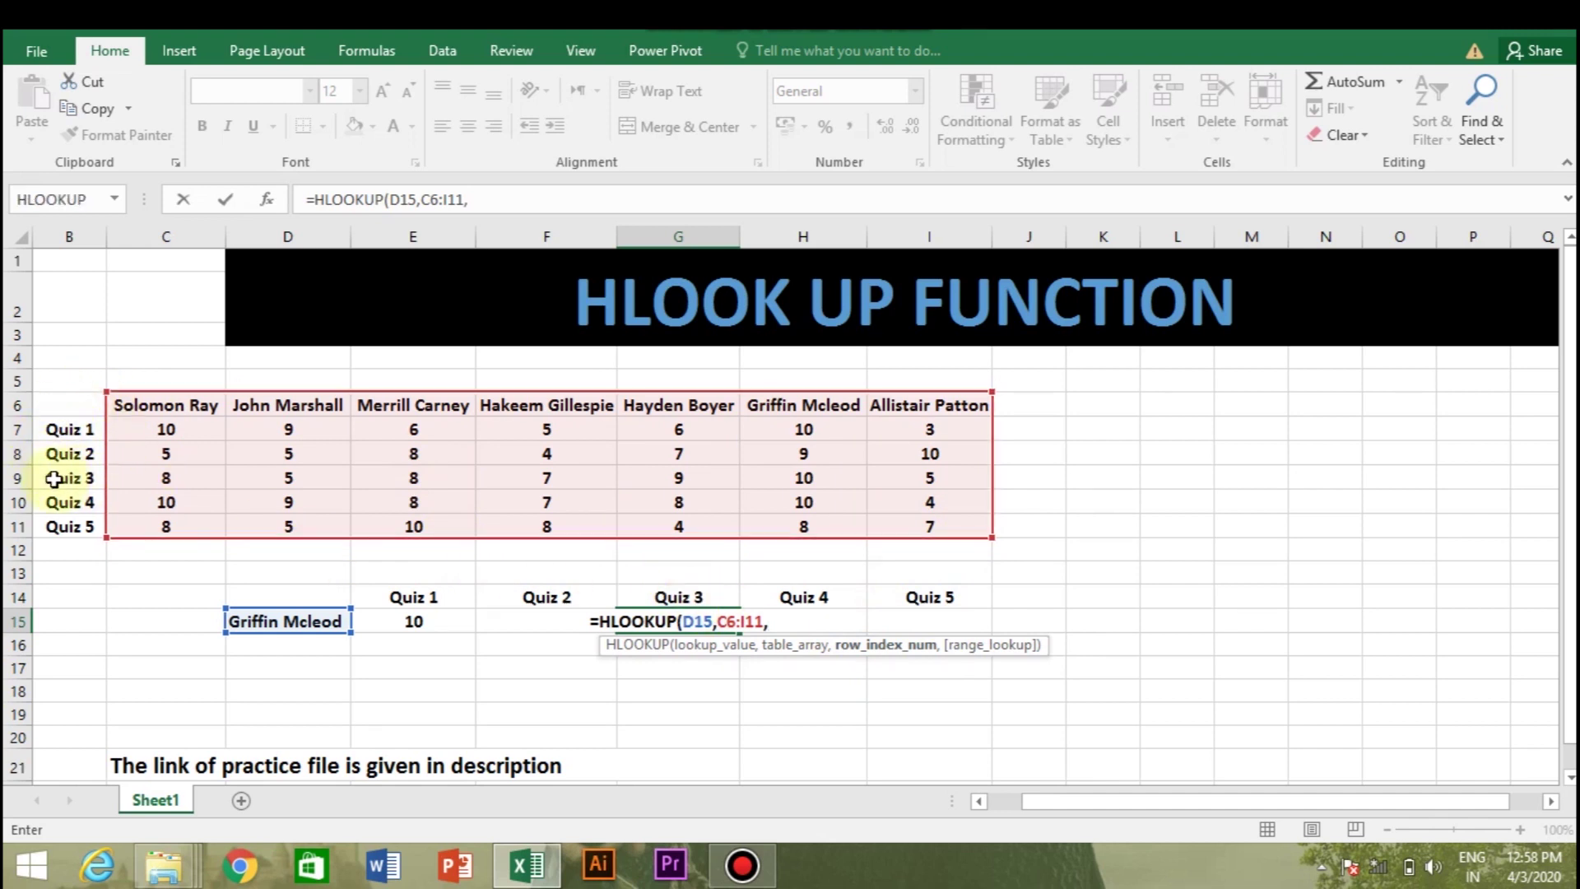
text(4)
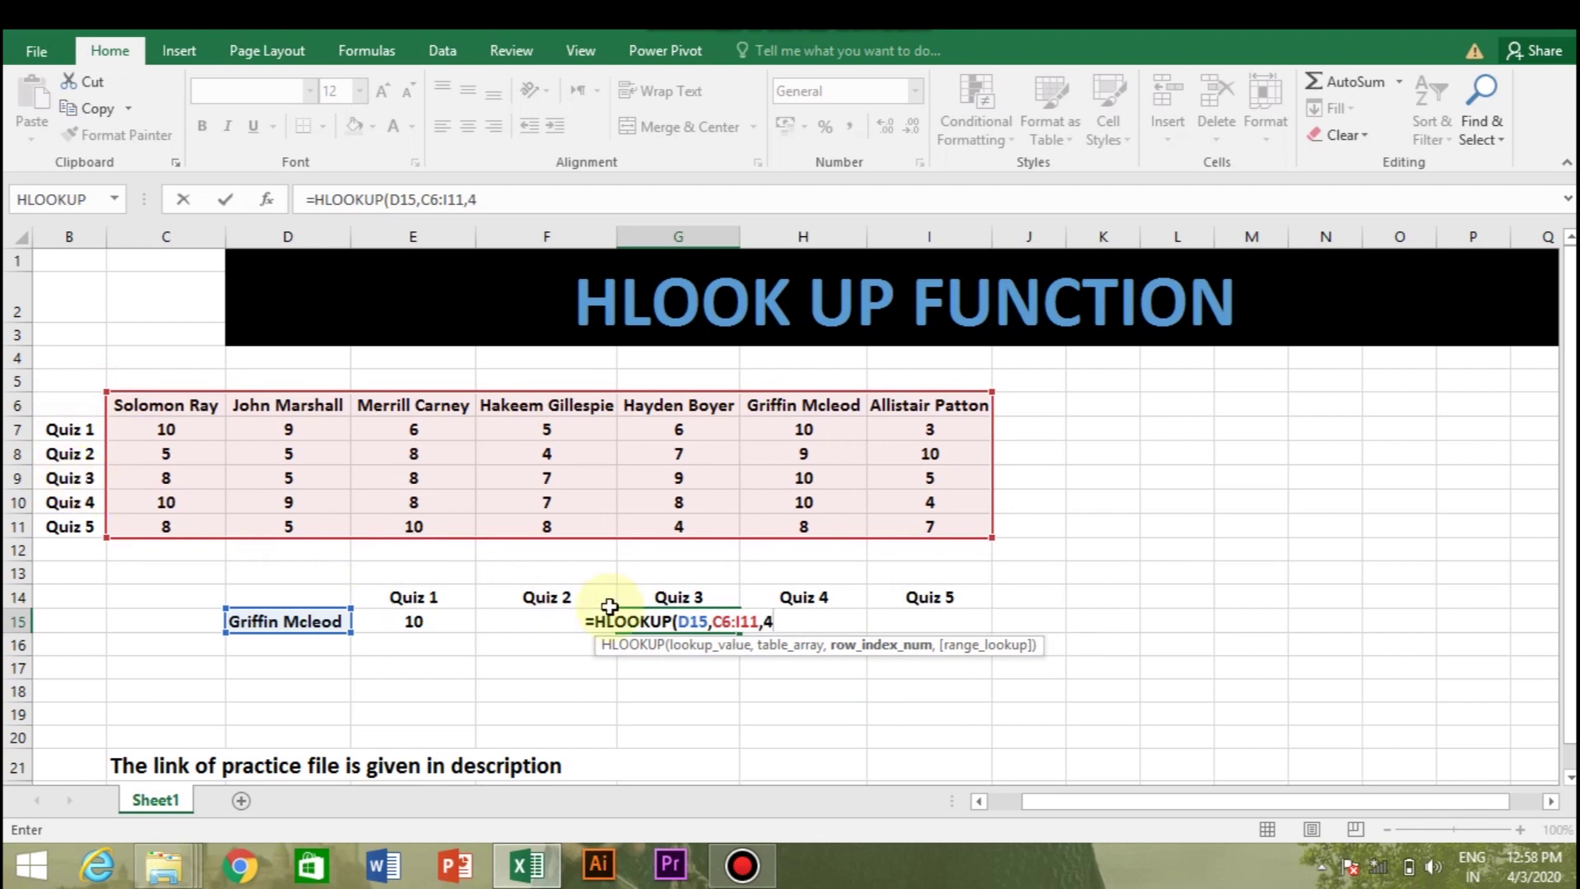
text(,0)
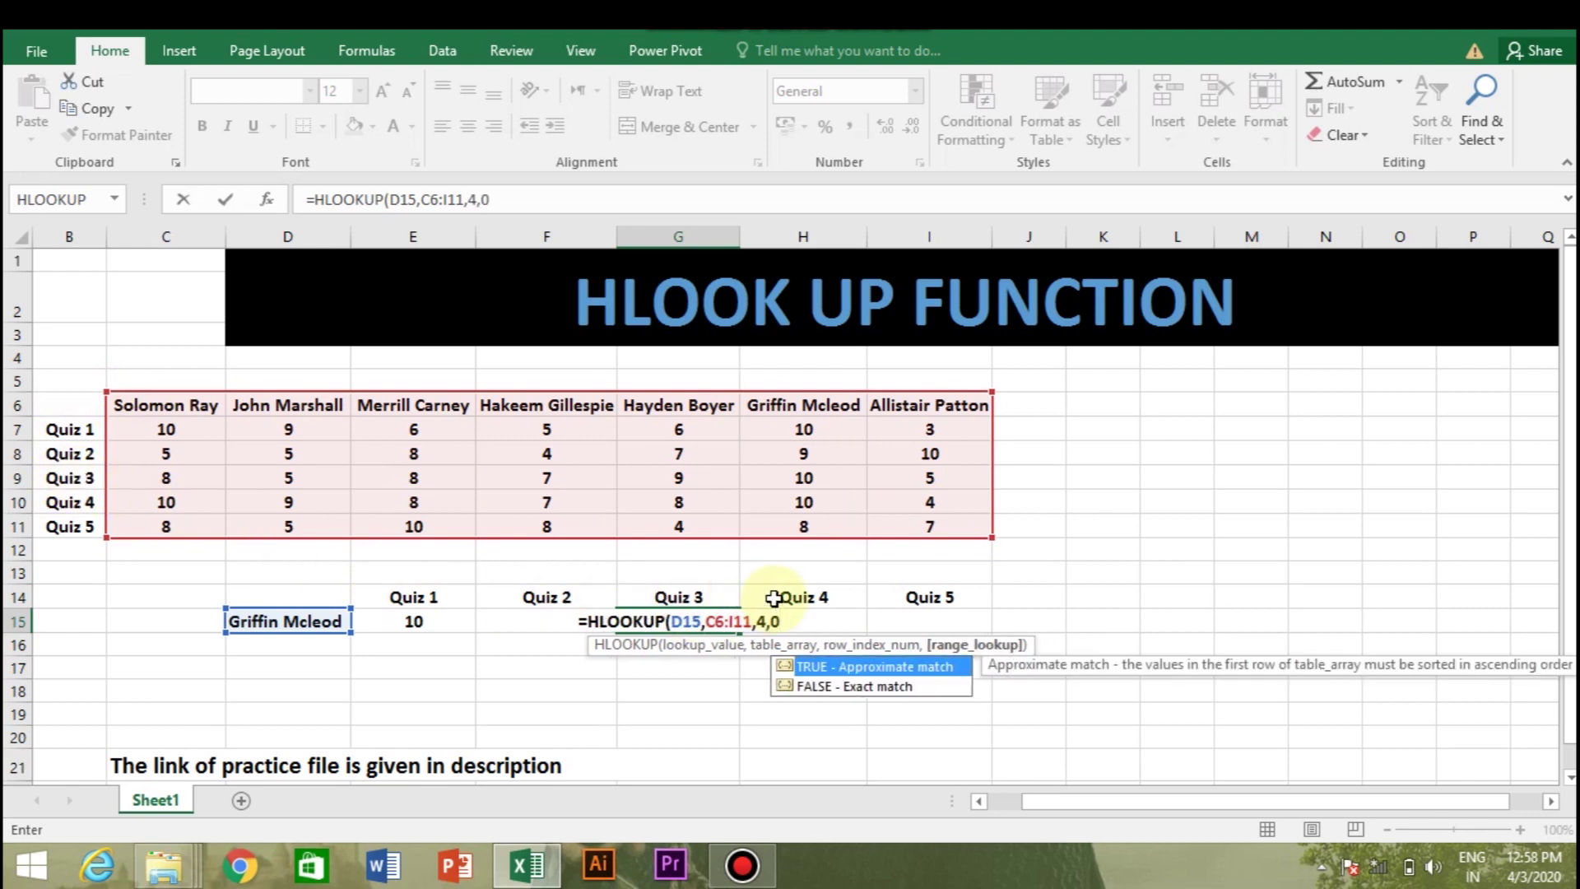
key(Return)
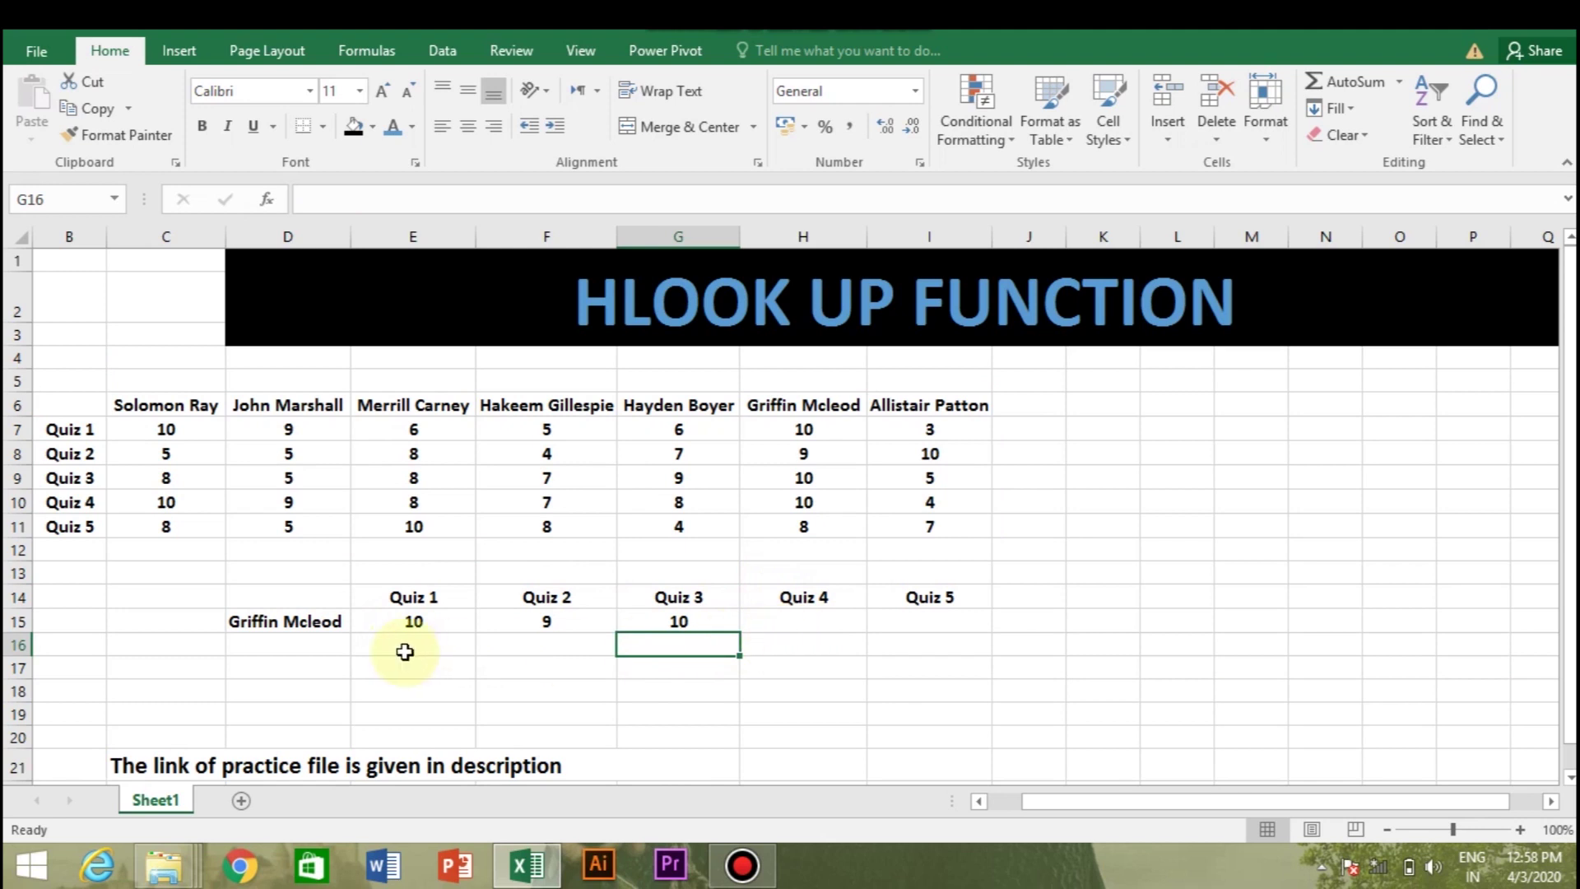
click(317, 622)
click(361, 622)
click(307, 683)
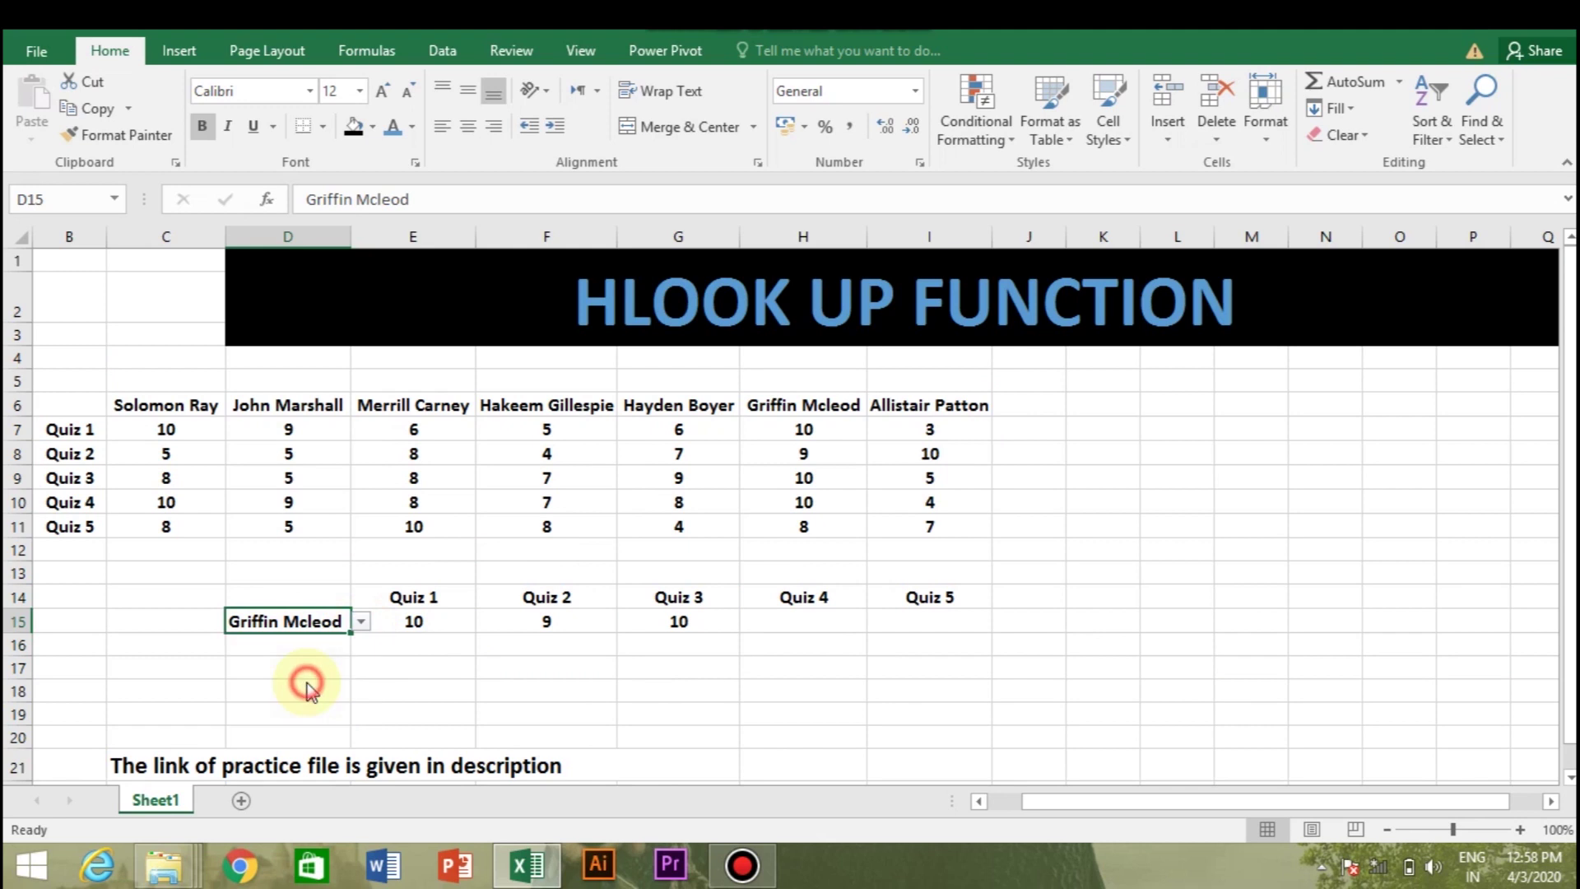
click(362, 621)
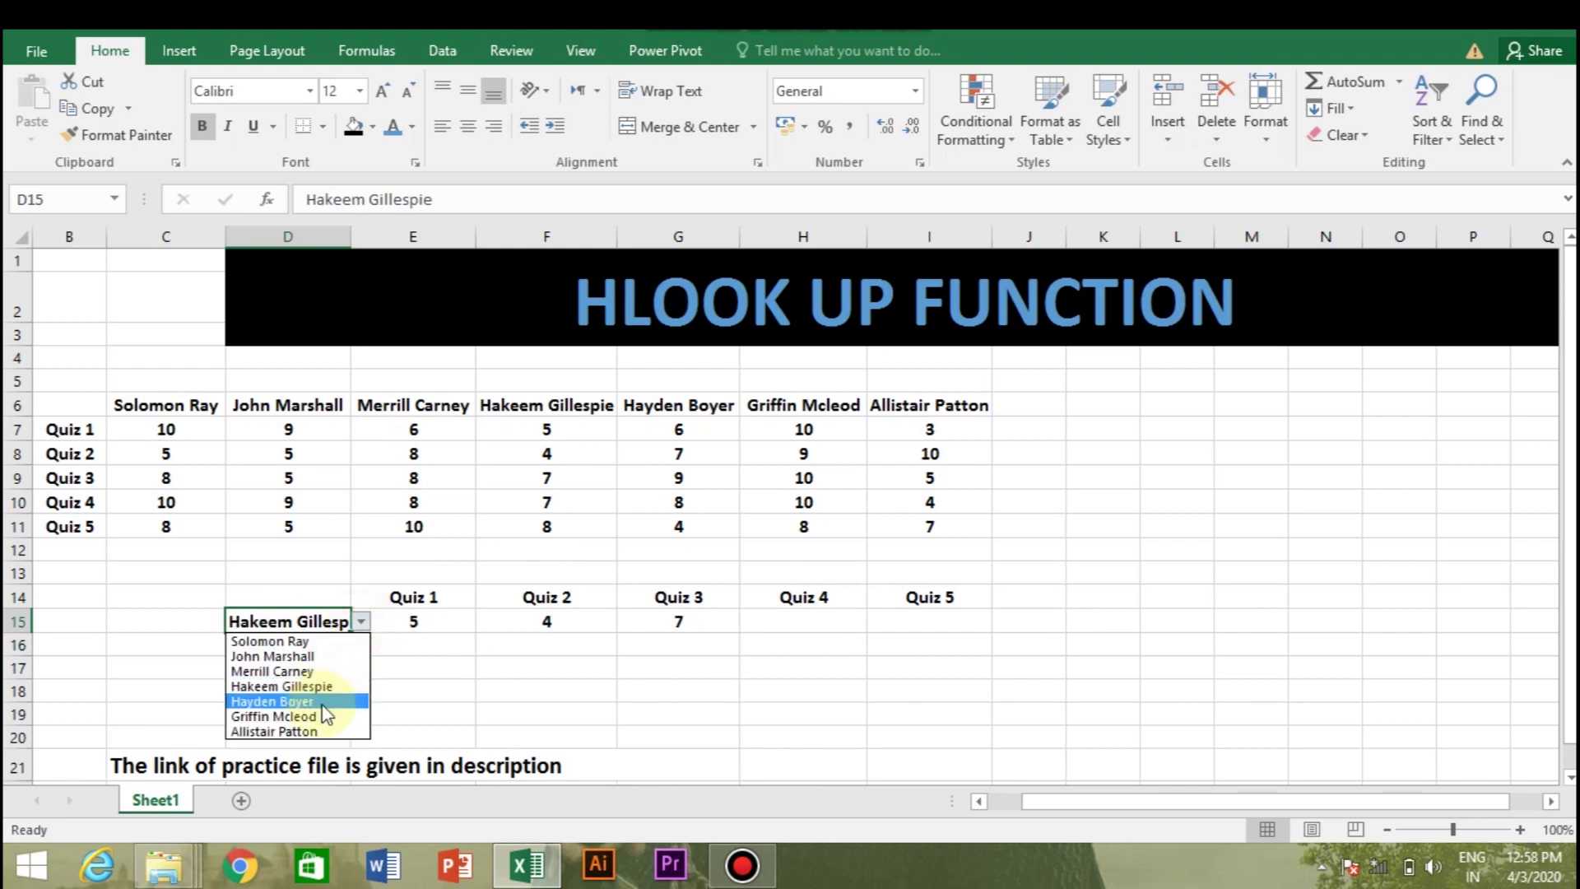
click(321, 709)
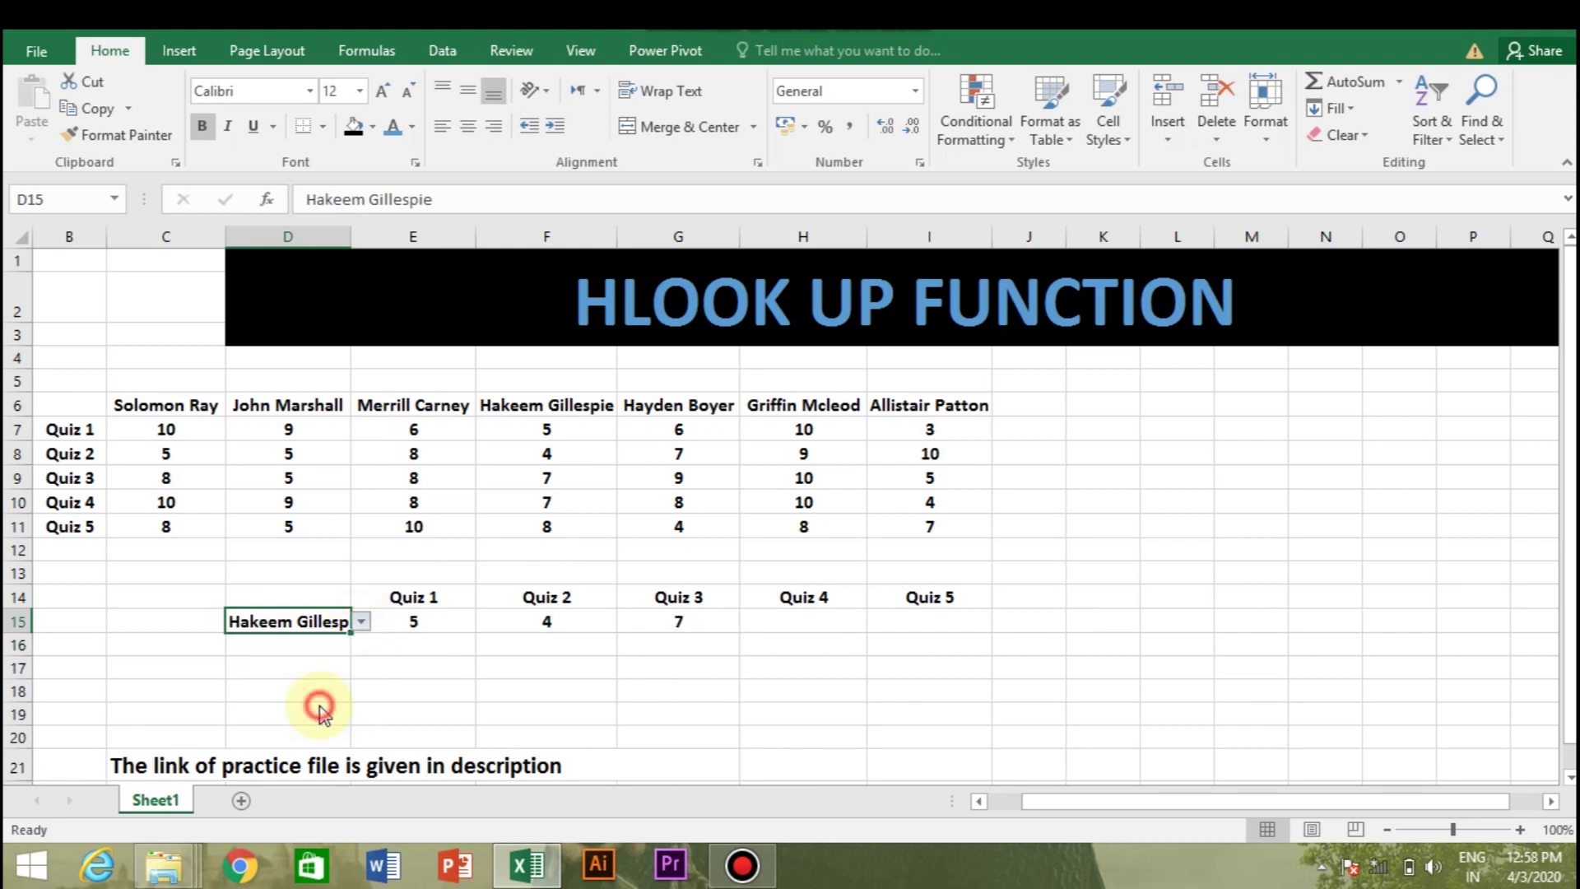
click(795, 624)
text(=)
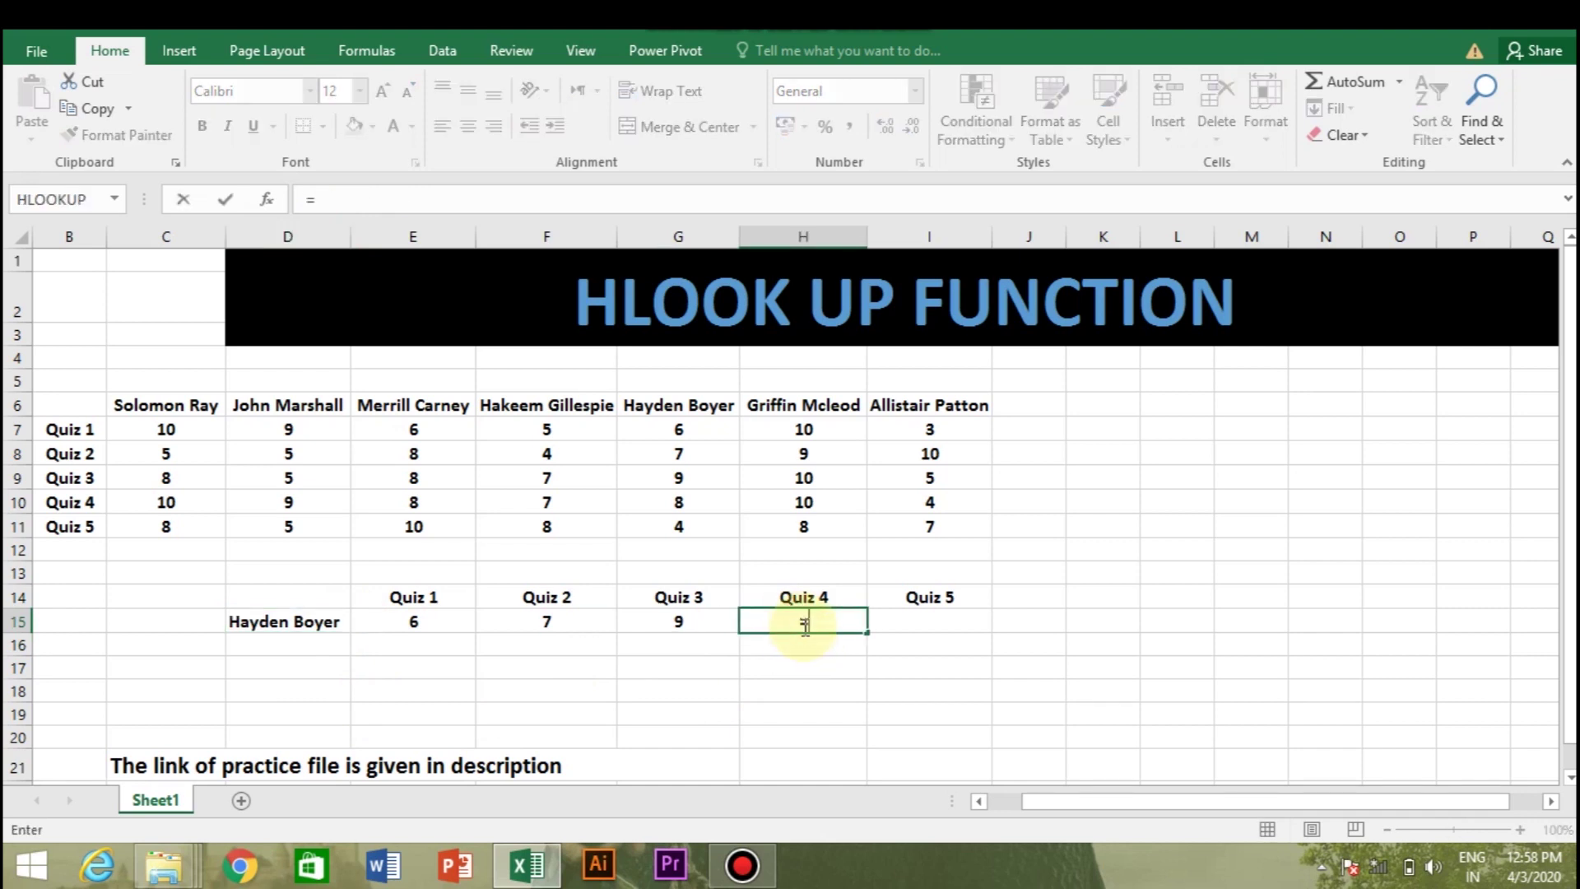
text(hlook)
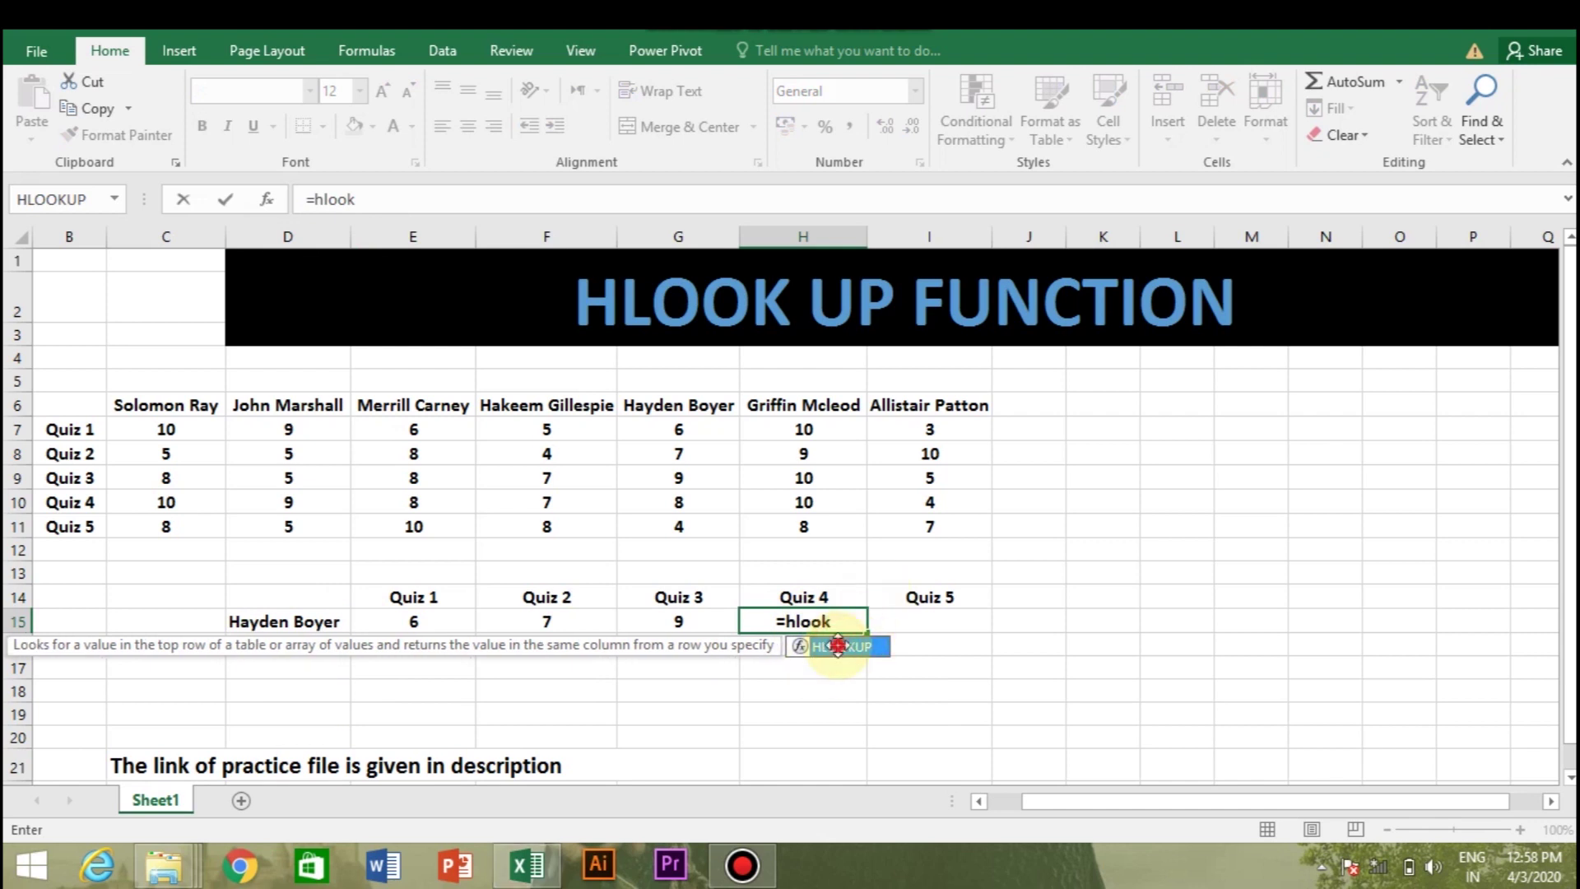
double_click(838, 646)
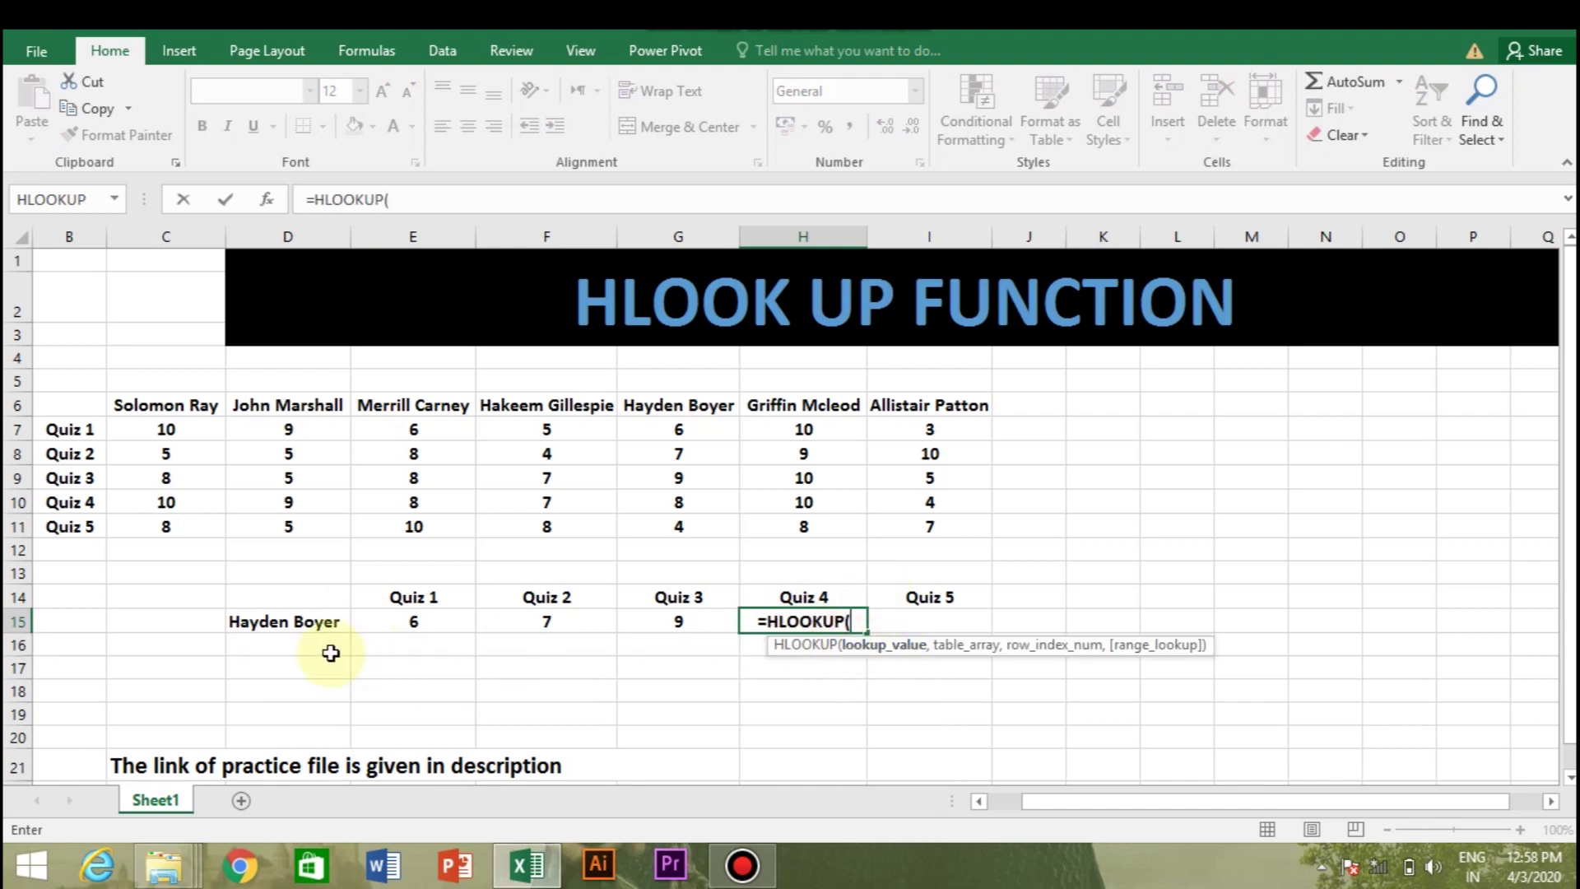
click(305, 620)
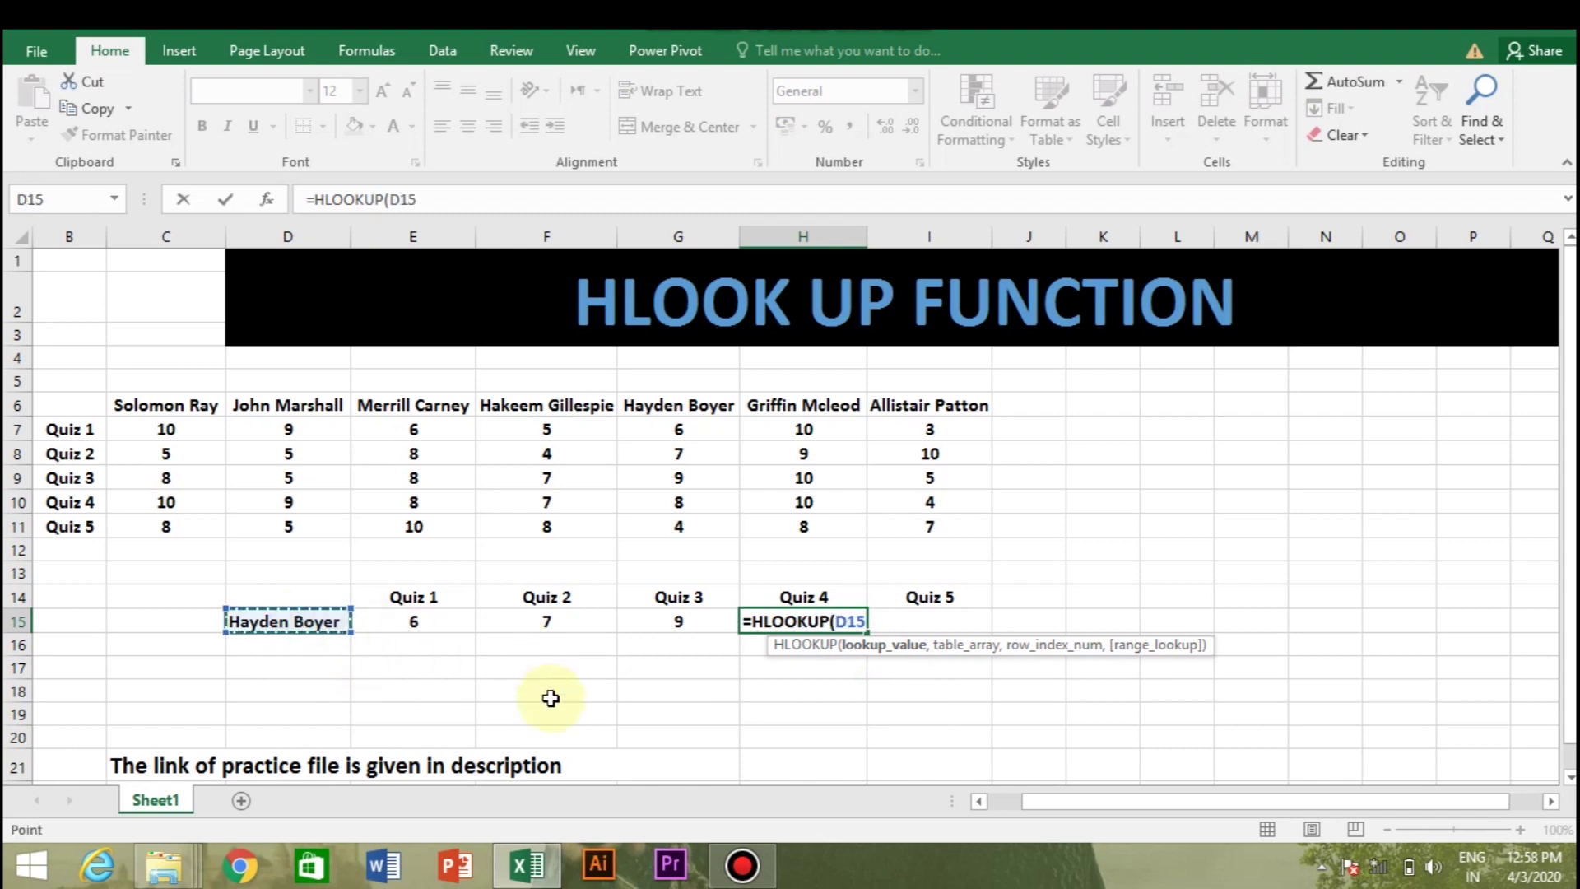
text(,)
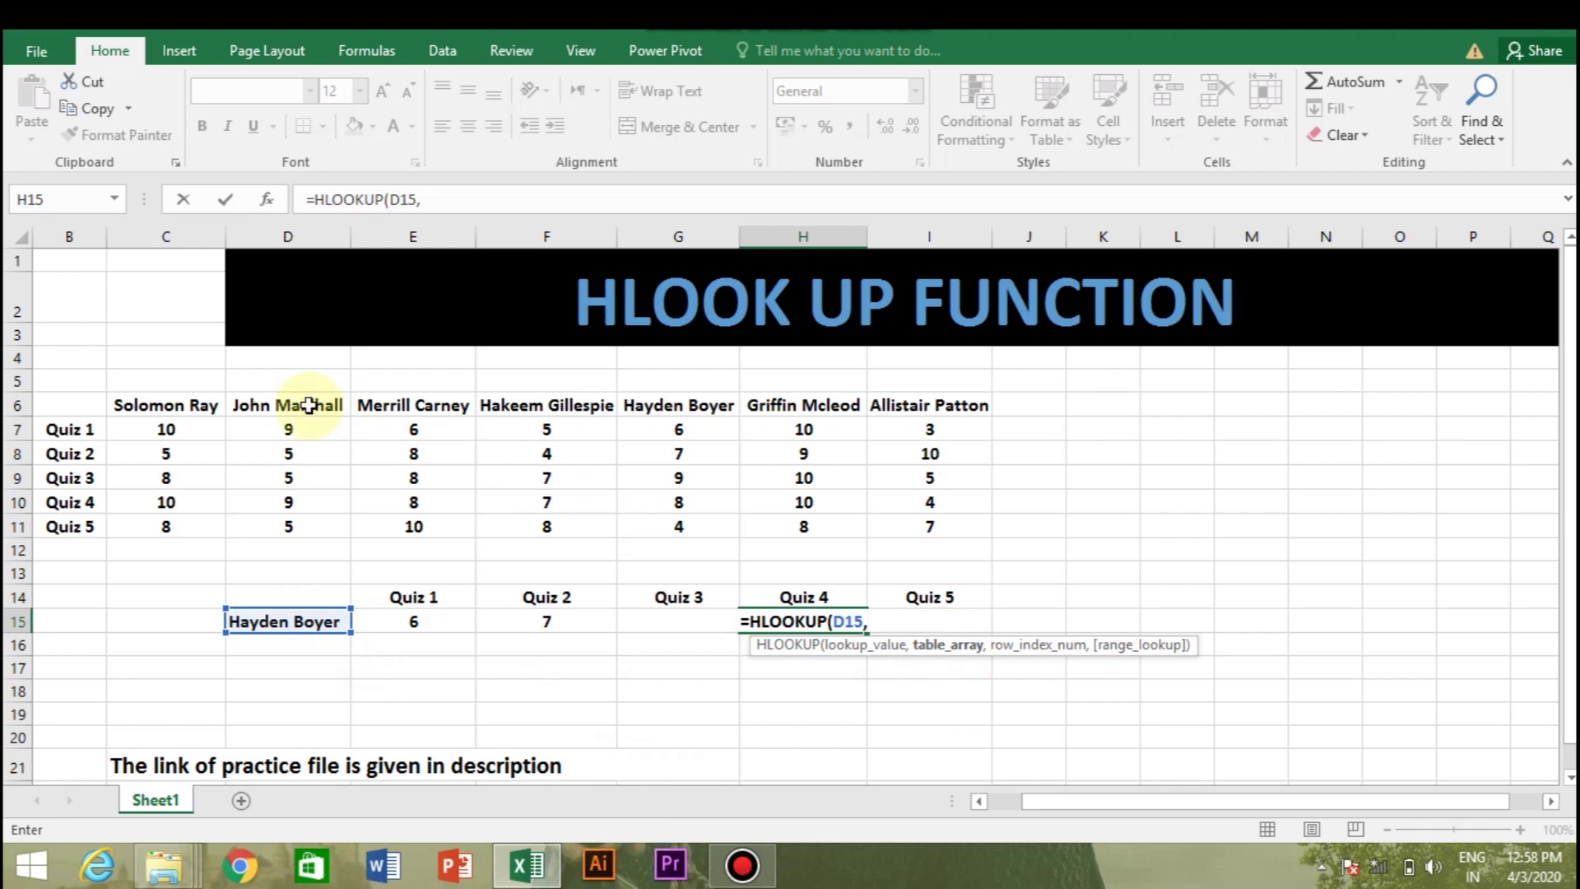
click(172, 403)
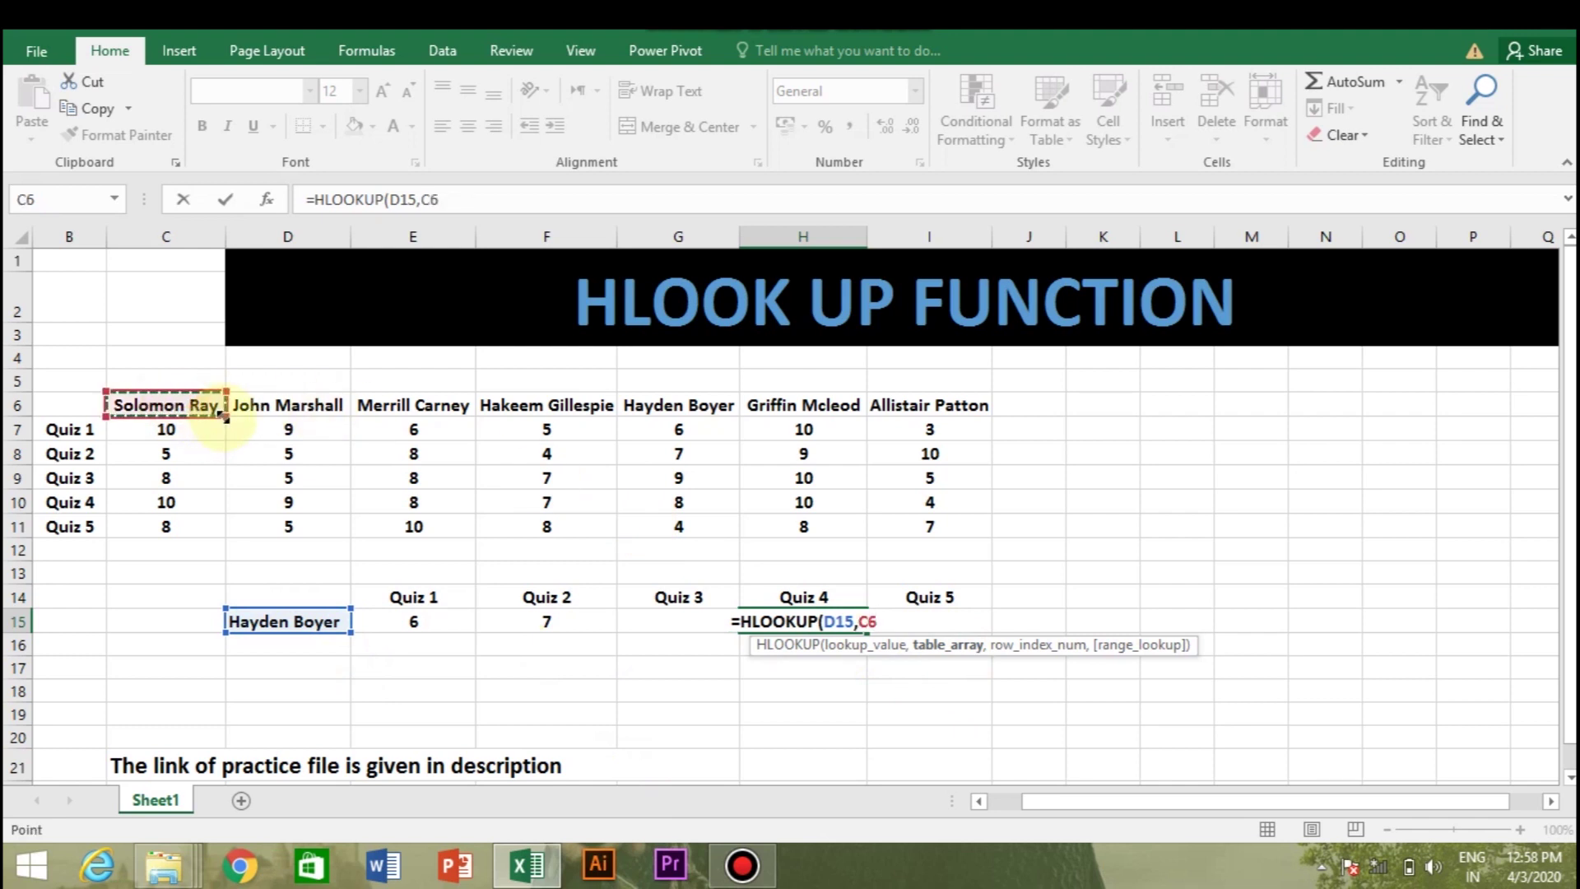
mouse_move(173, 403)
mouse_down()
mouse_move(239, 525)
mouse_move(985, 542)
mouse_up()
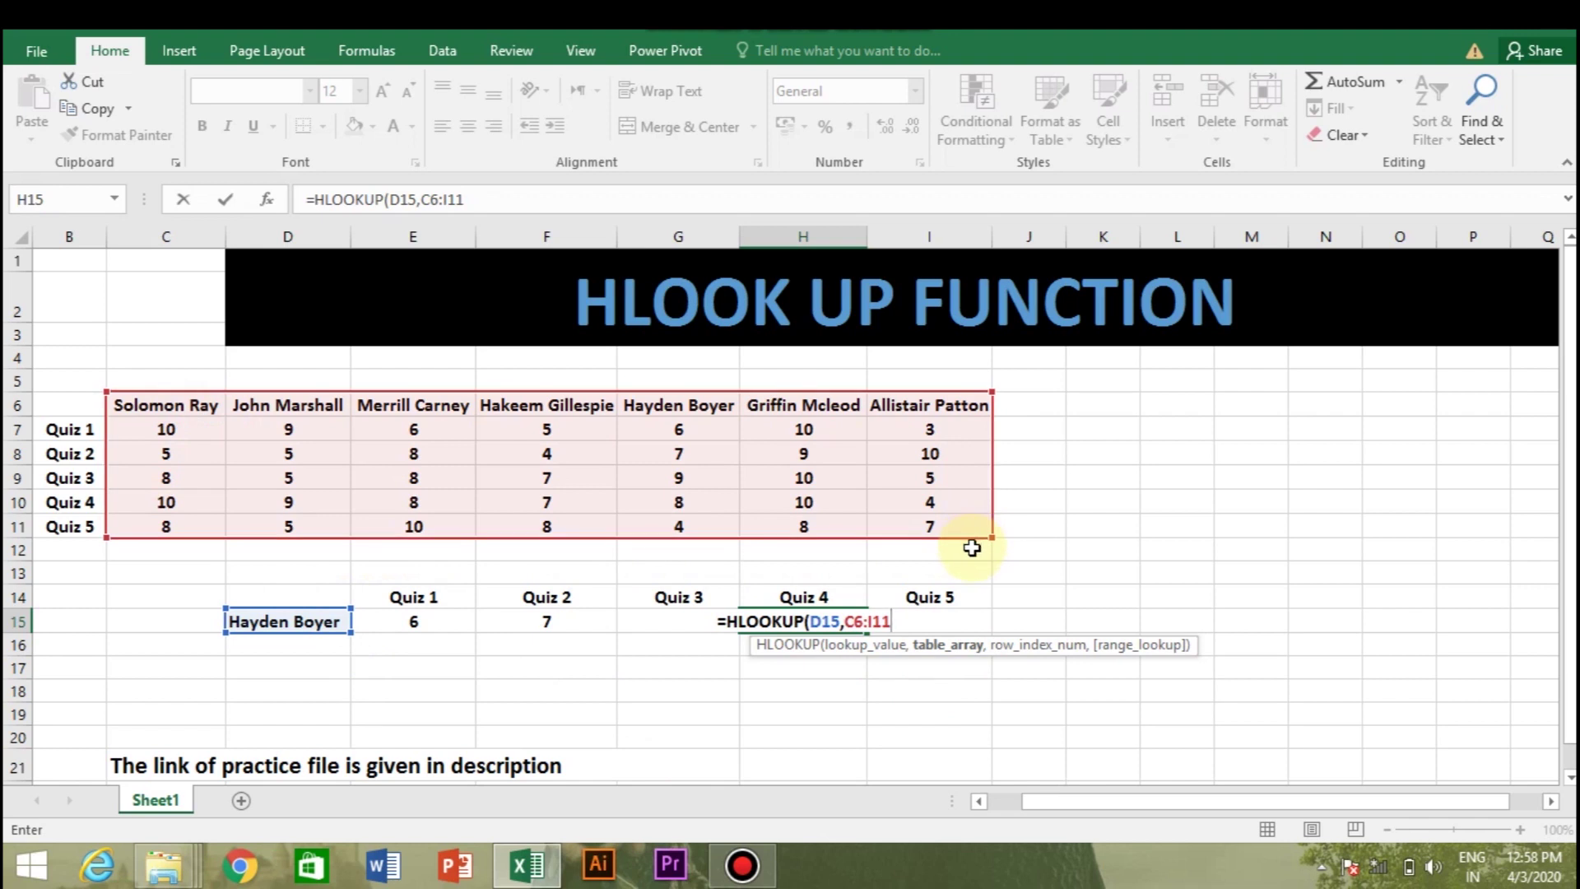
text(,)
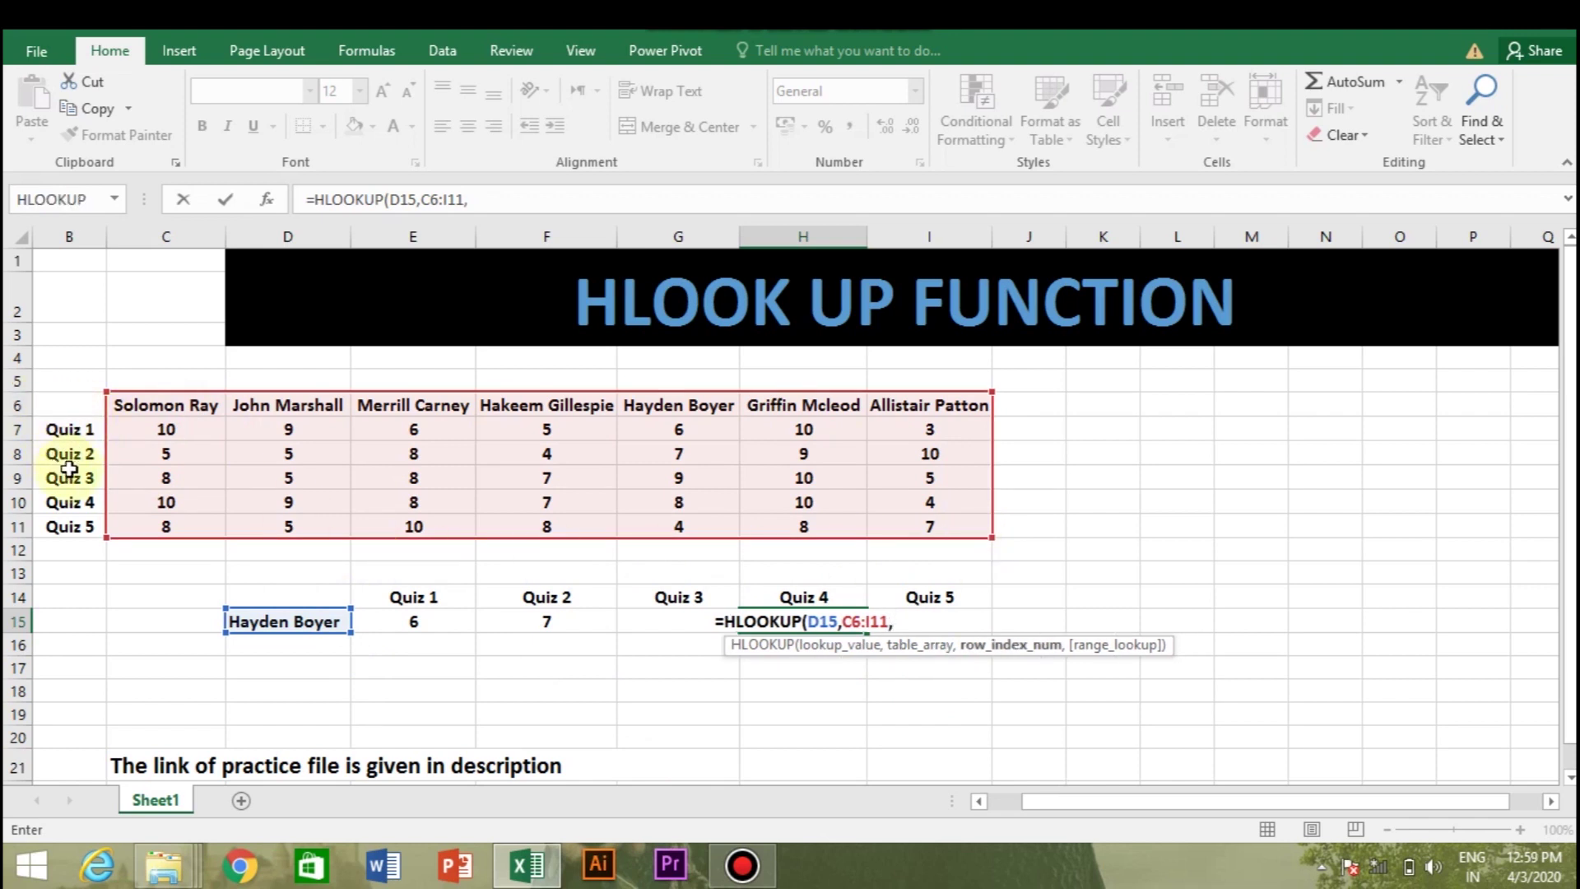
text(5)
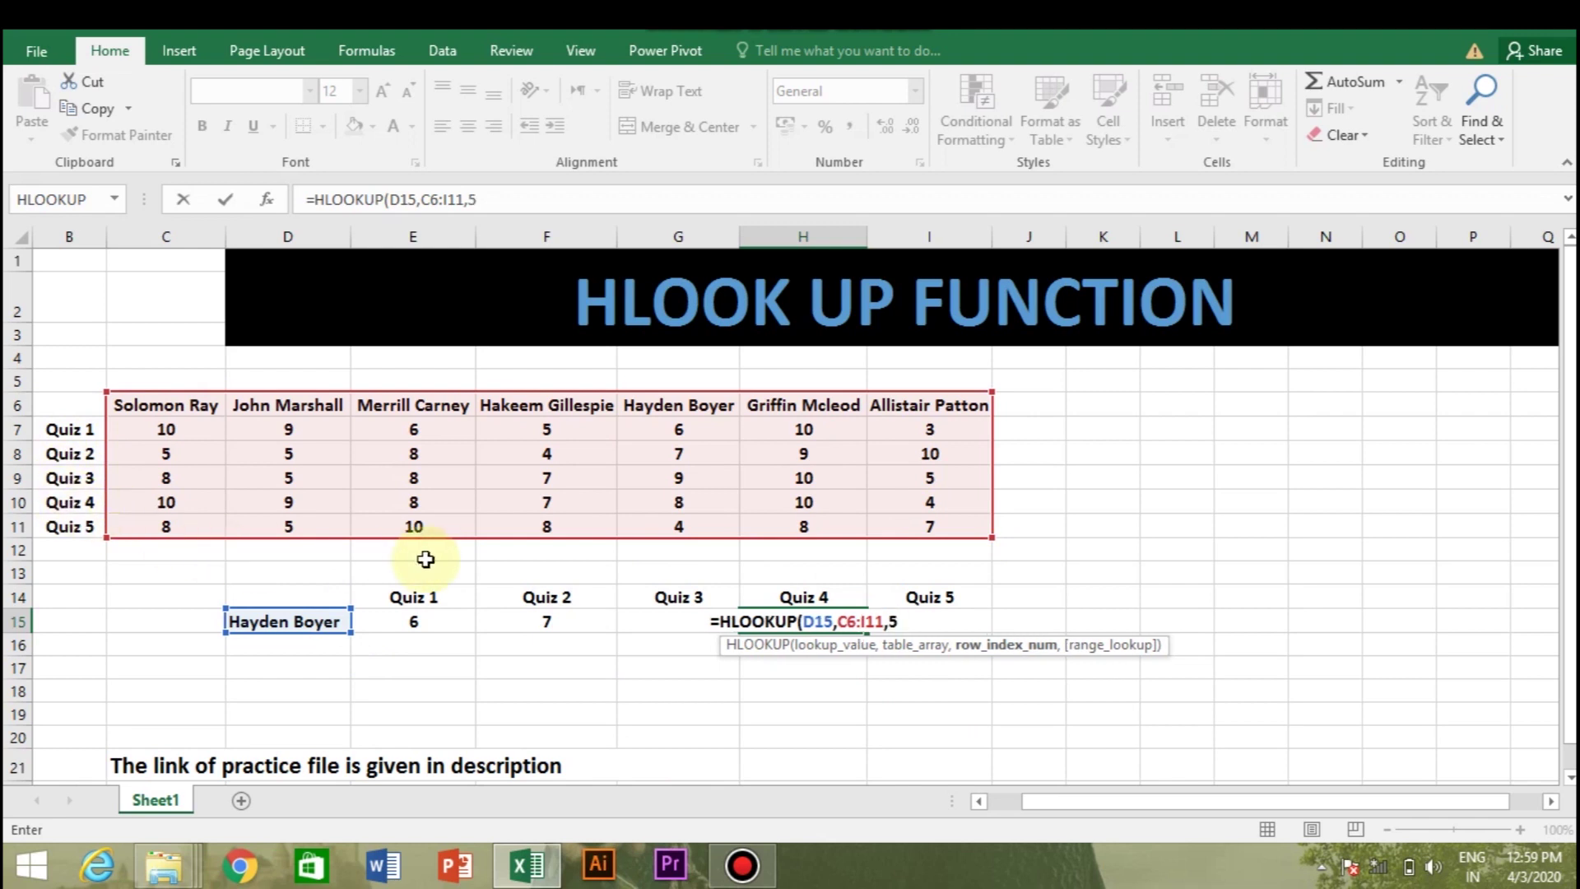
text(,0))
key(Return)
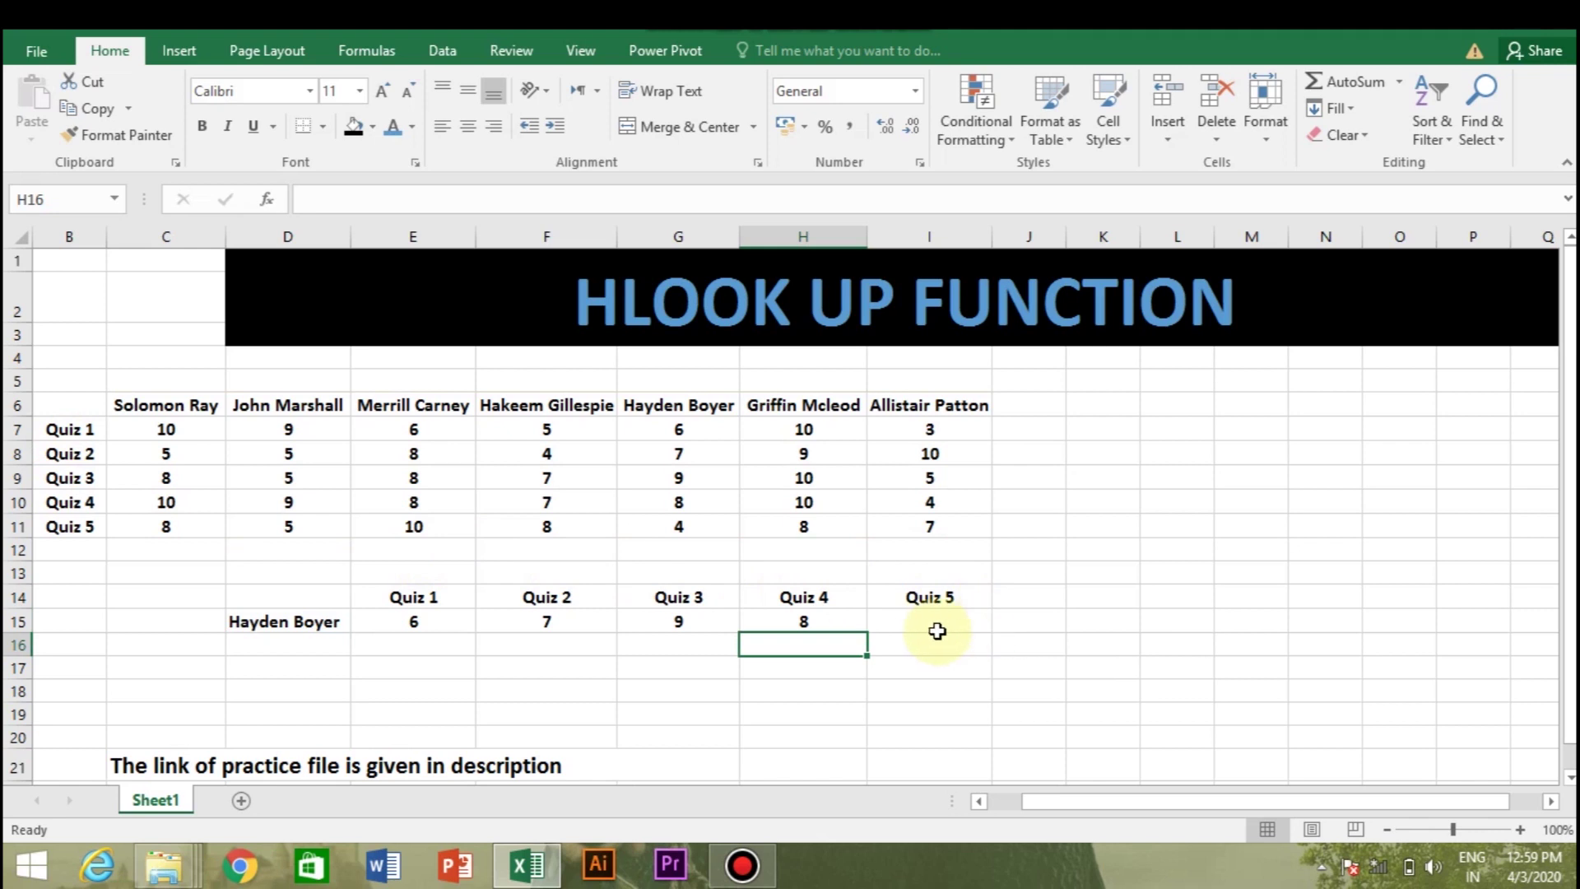
Write =HLOOKUP(D15,C6:I11,6,0) in I15 for the Quiz 5 score.
click(918, 623)
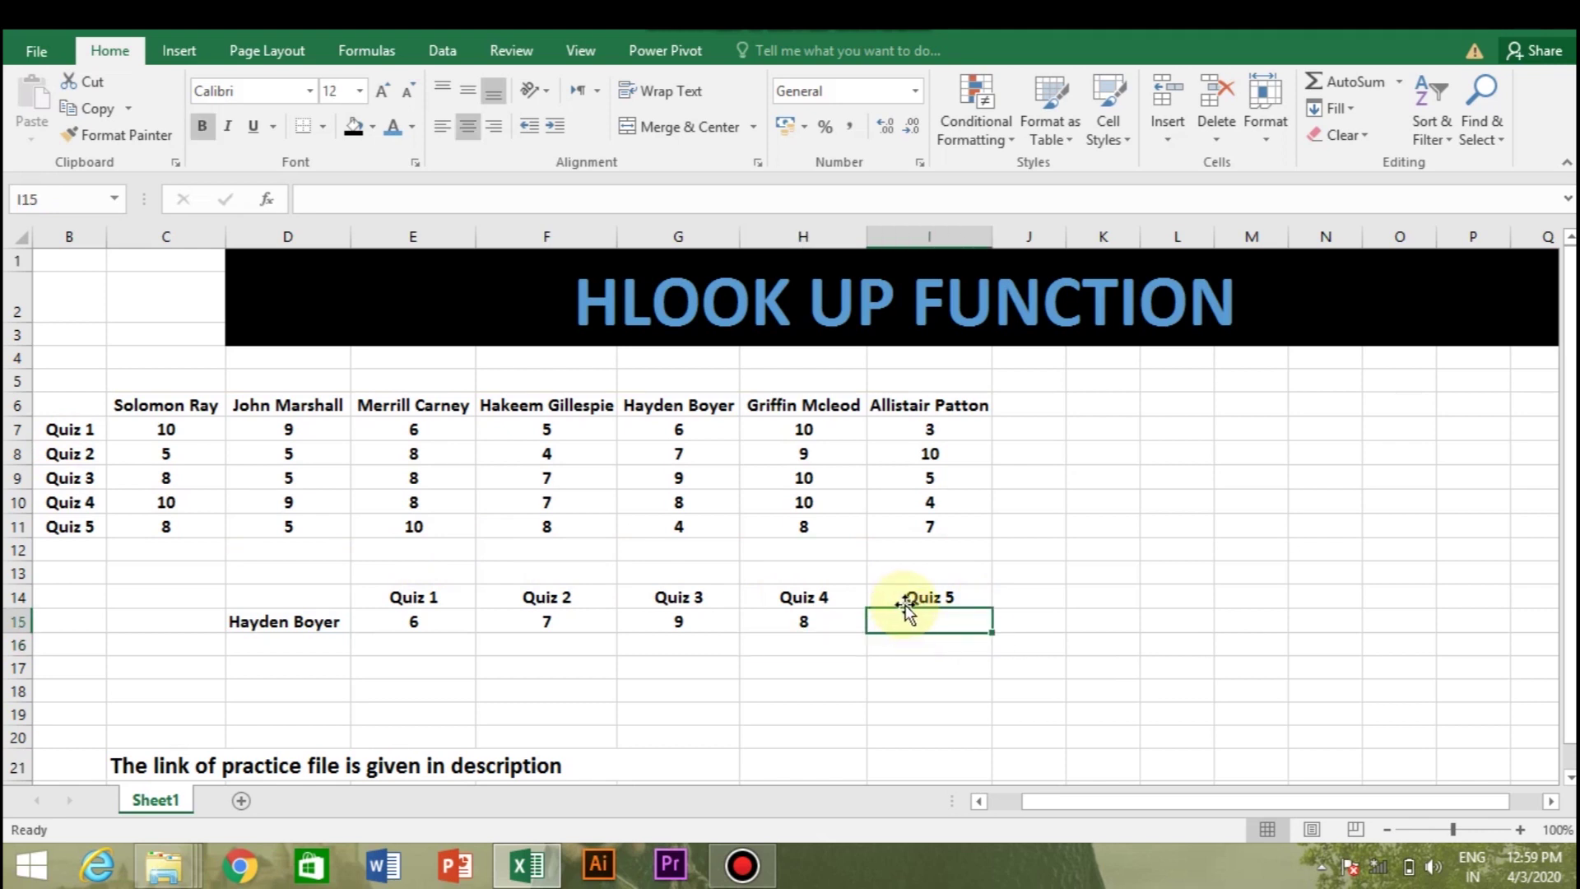
text(=)
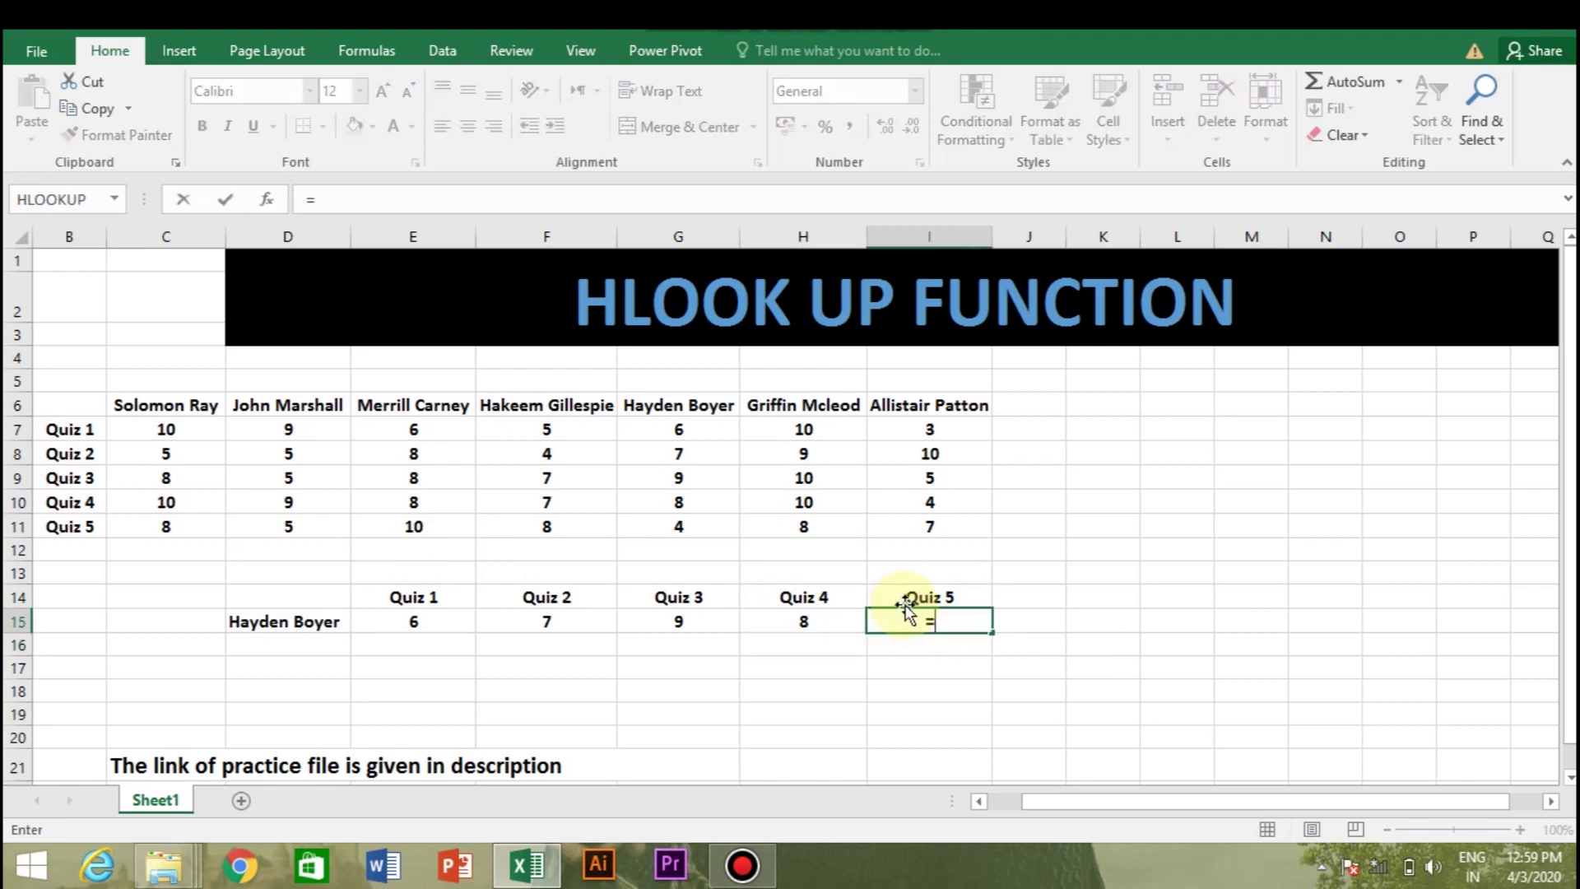
text(hlook)
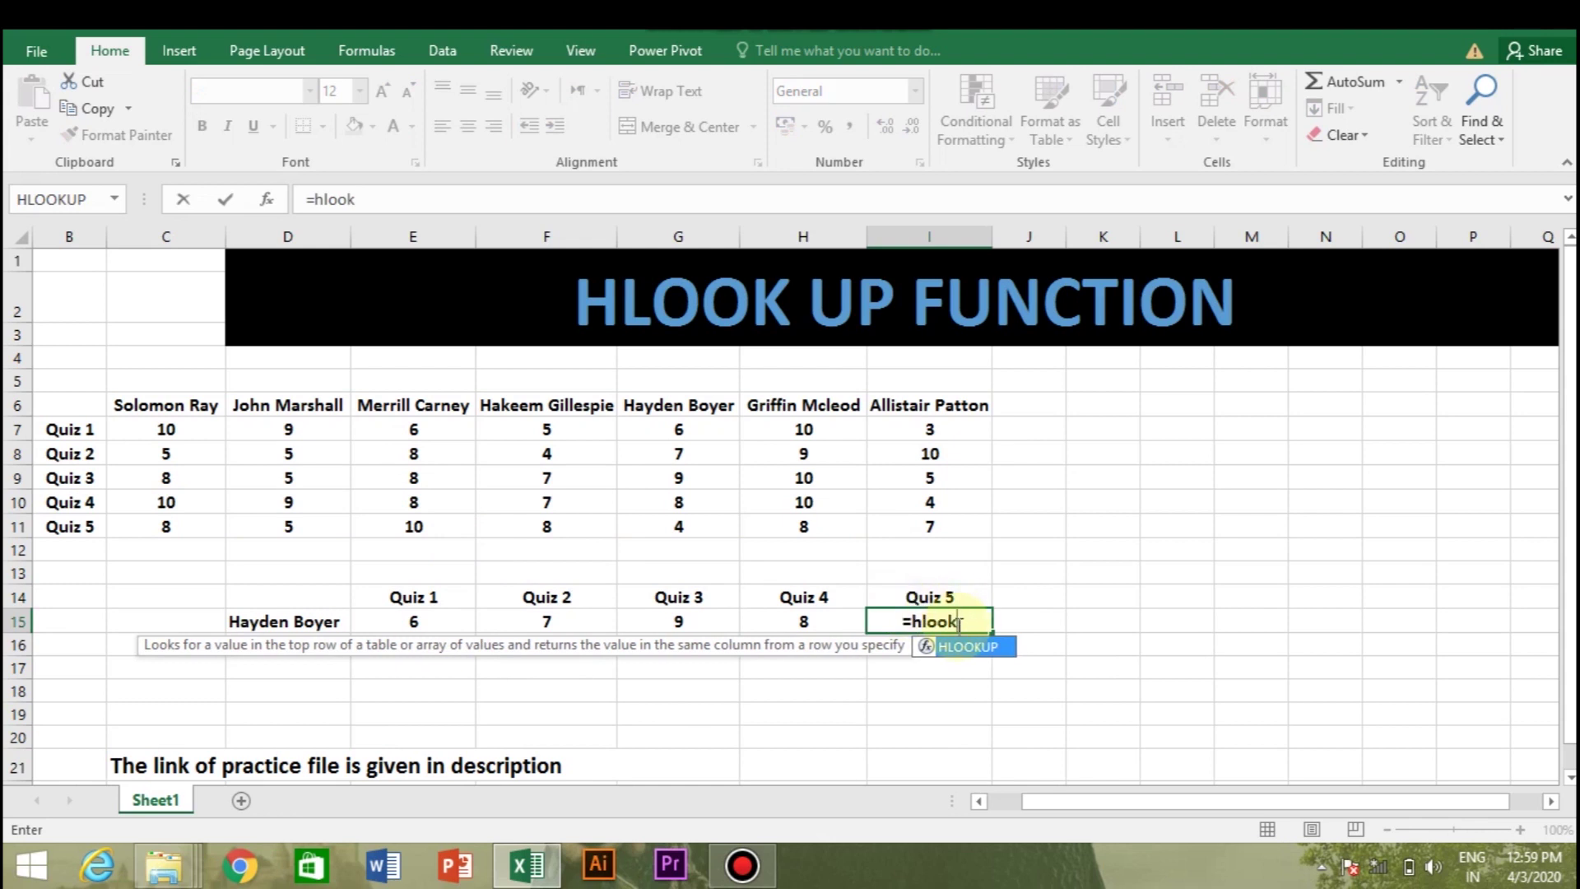
double_click(971, 648)
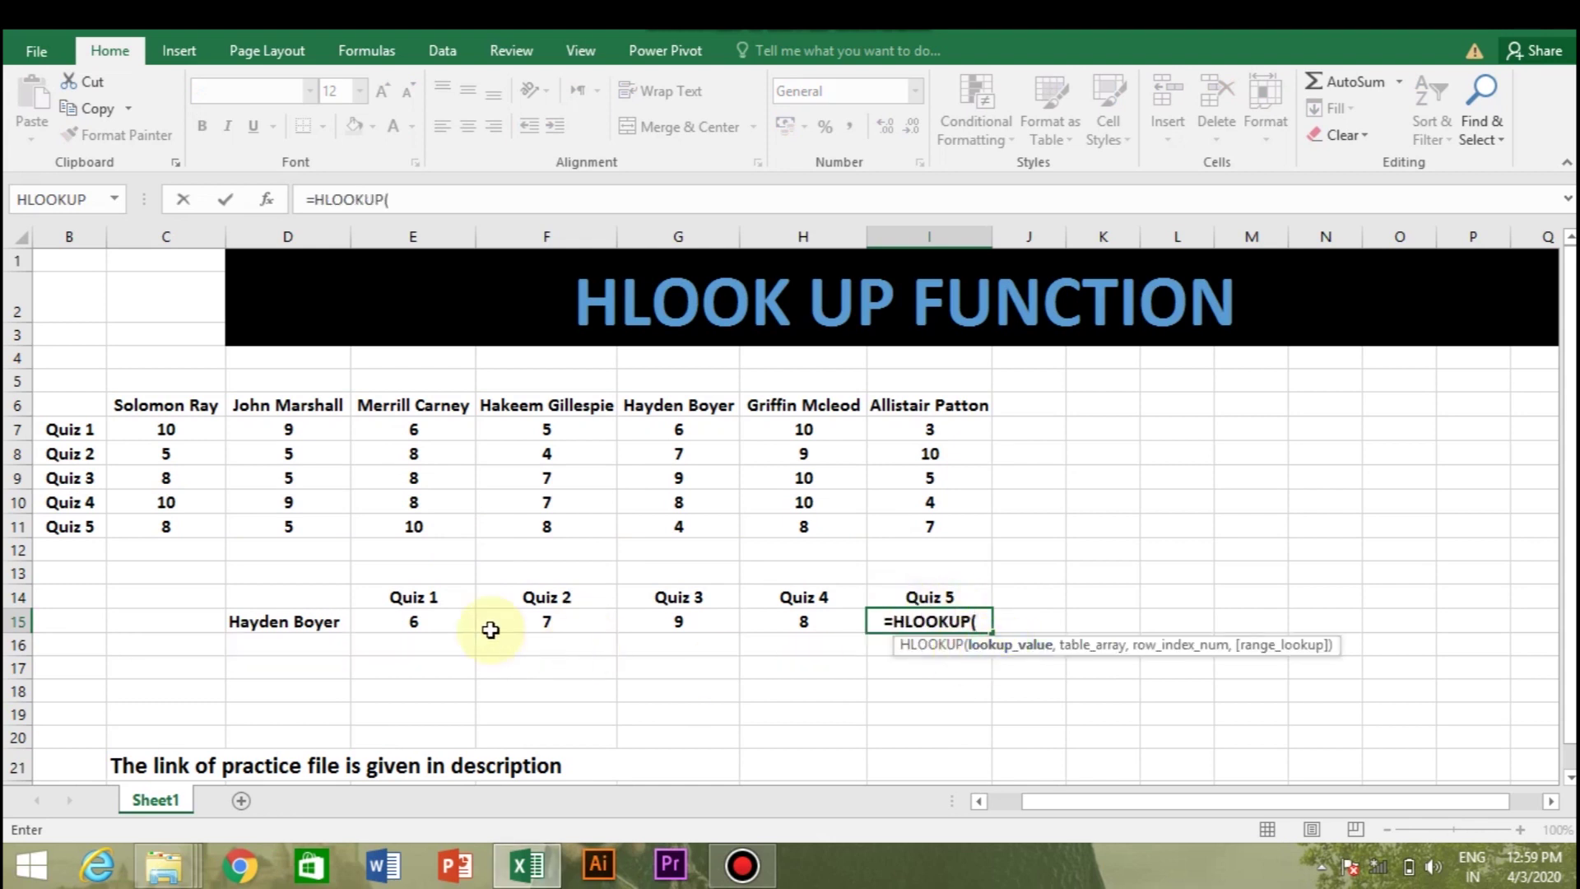
click(313, 623)
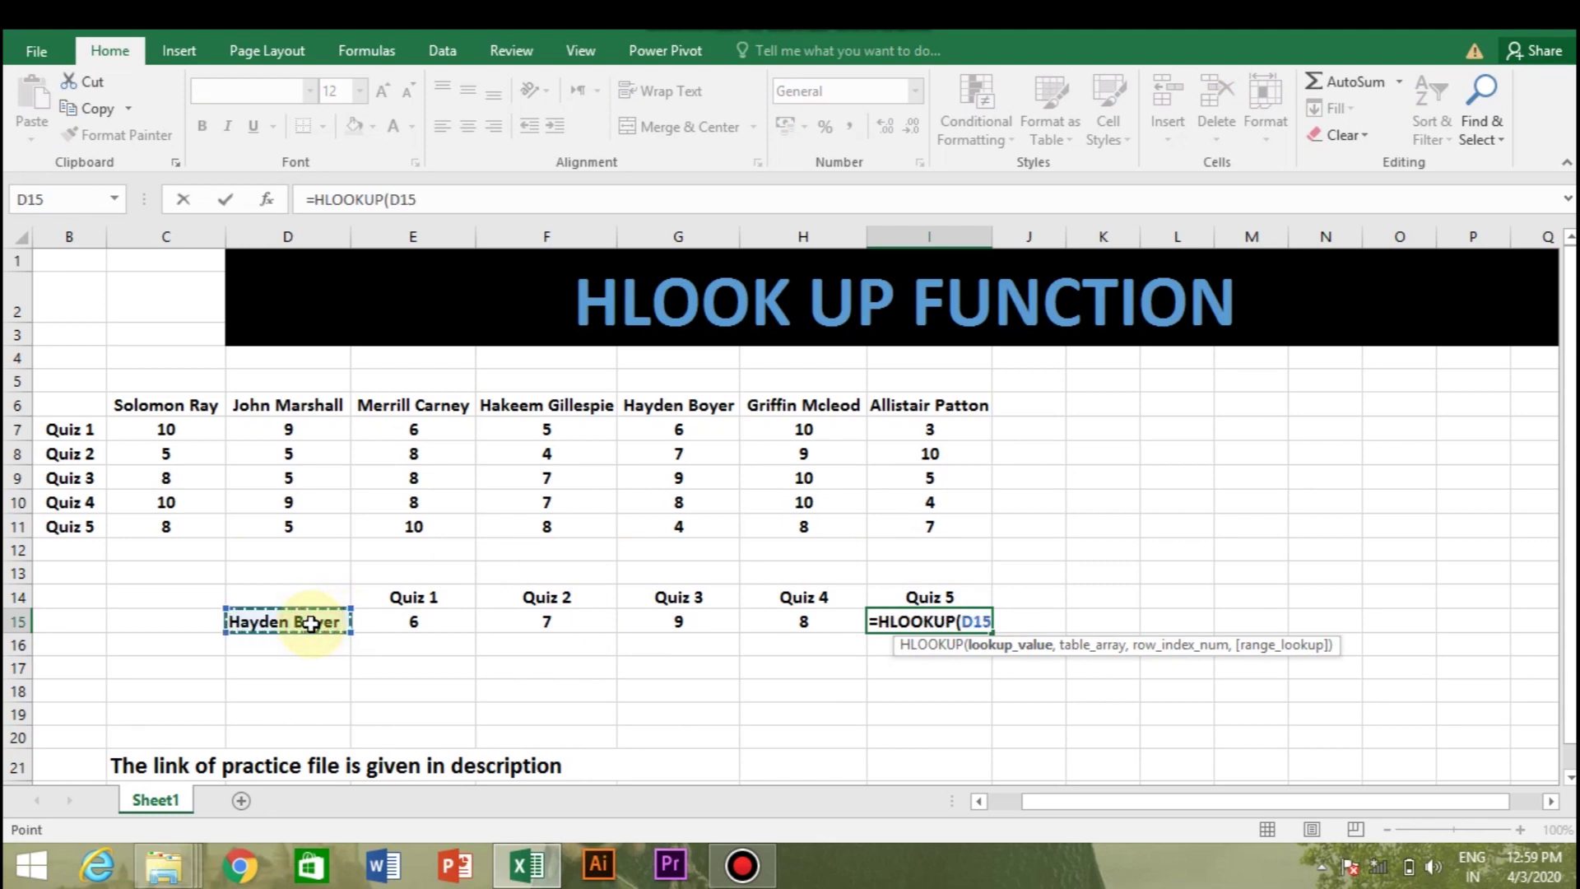
text(,)
click(175, 403)
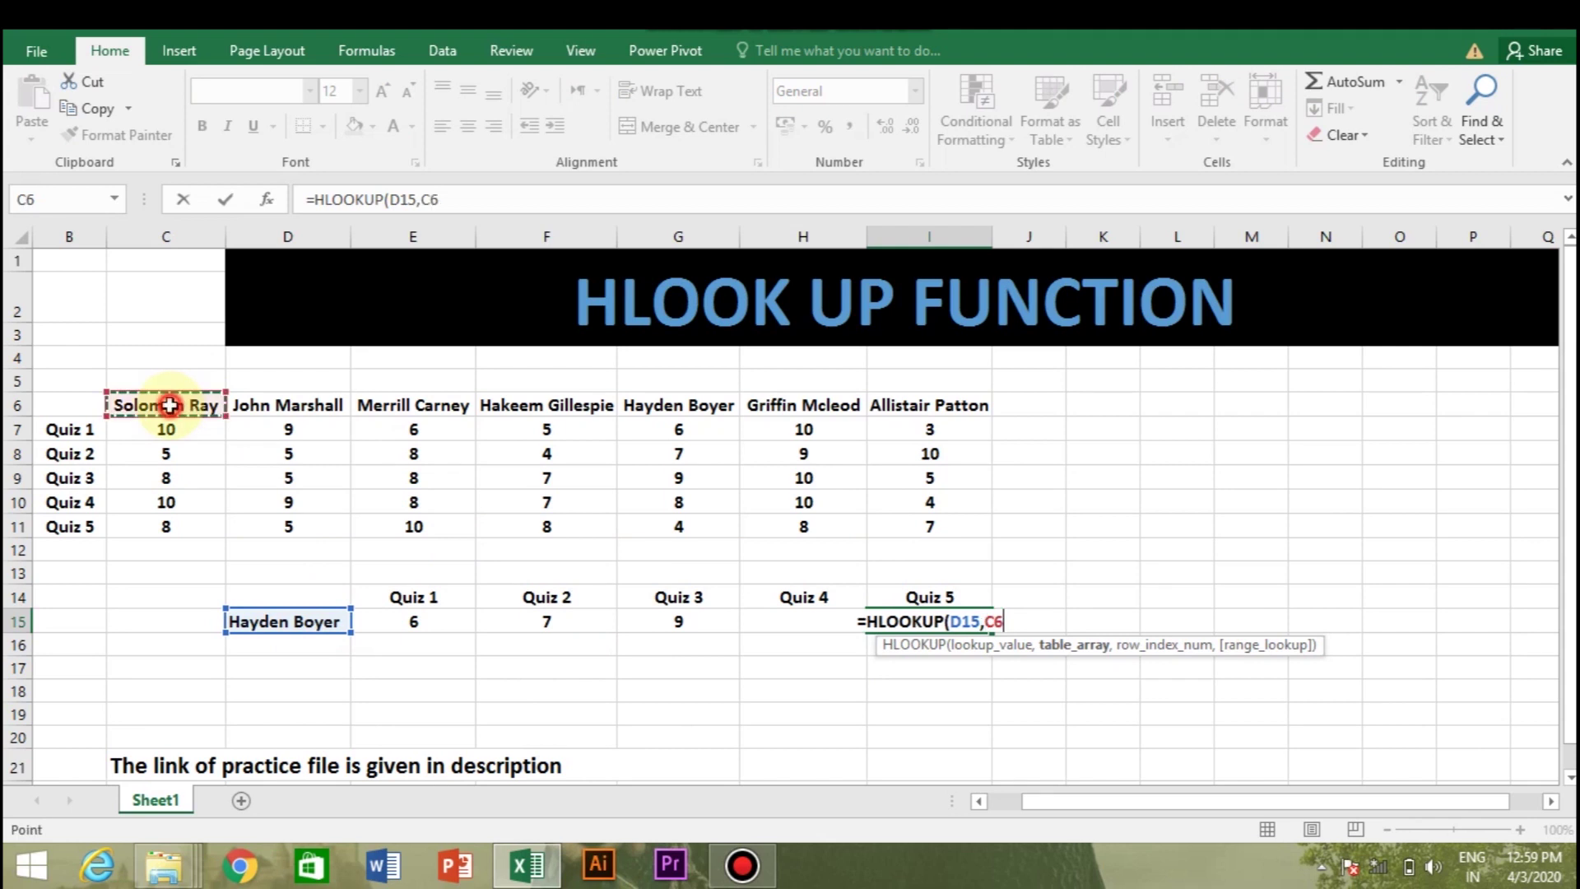
drag(221, 411, 985, 534)
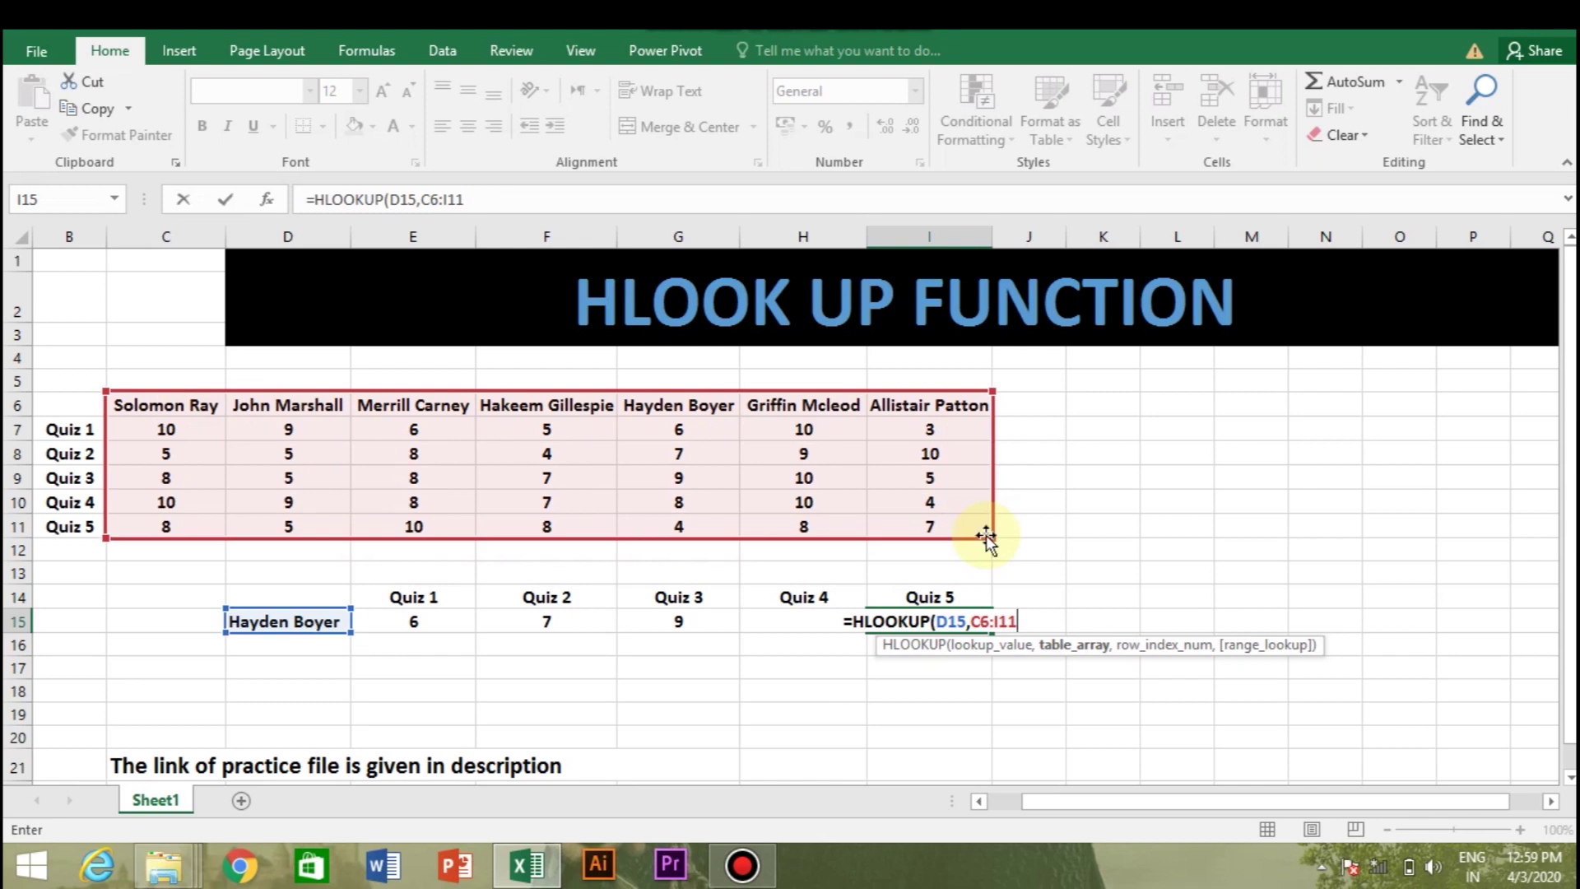
text(,6,0))
key(Return)
click(294, 625)
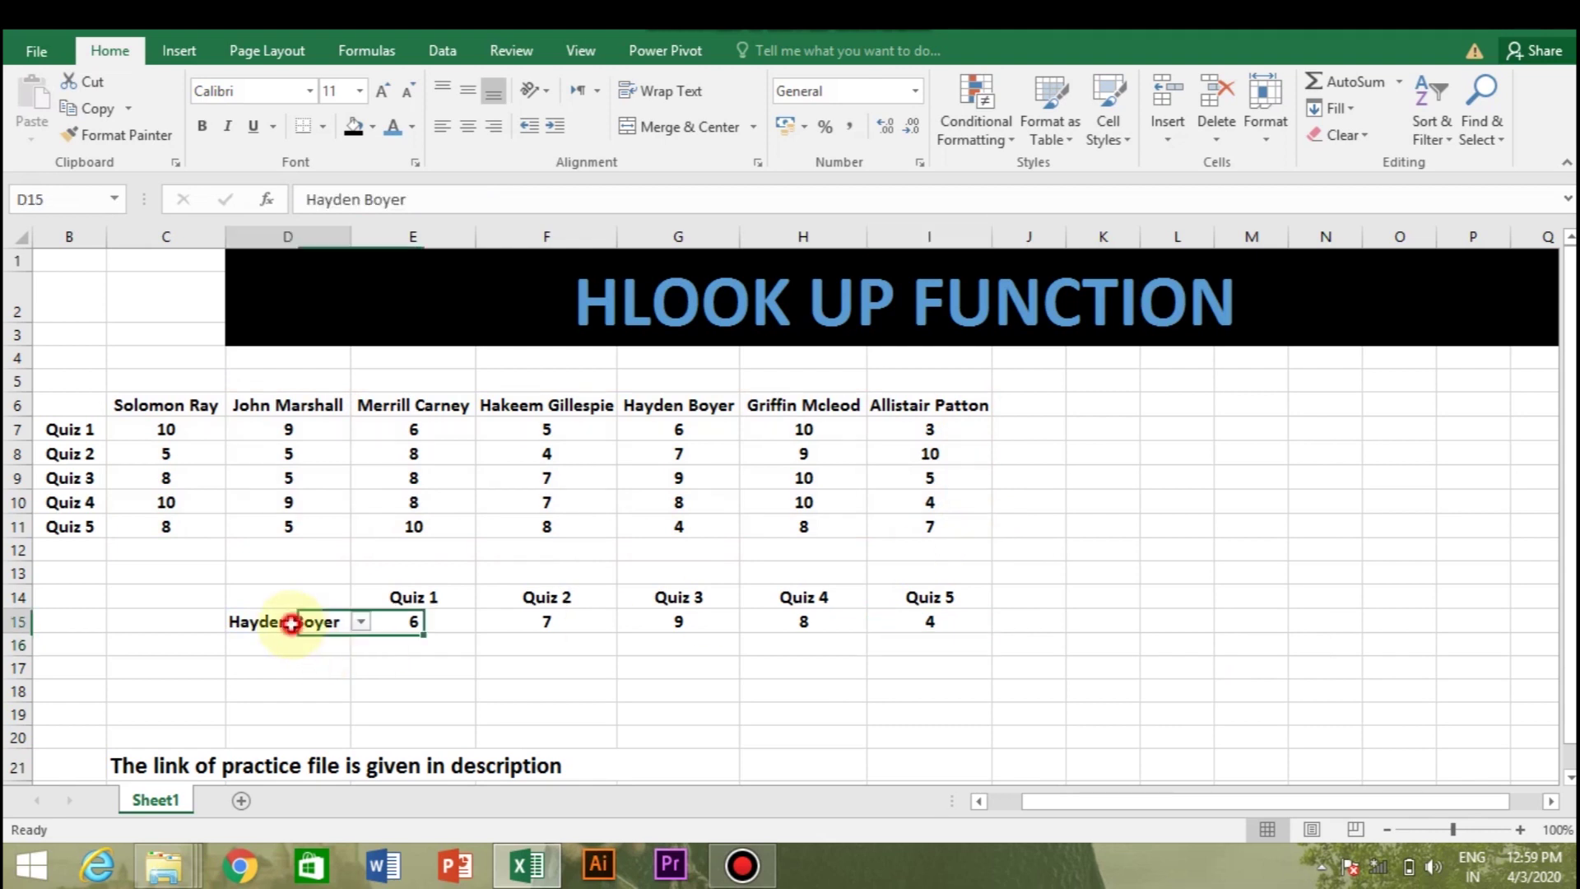
click(362, 622)
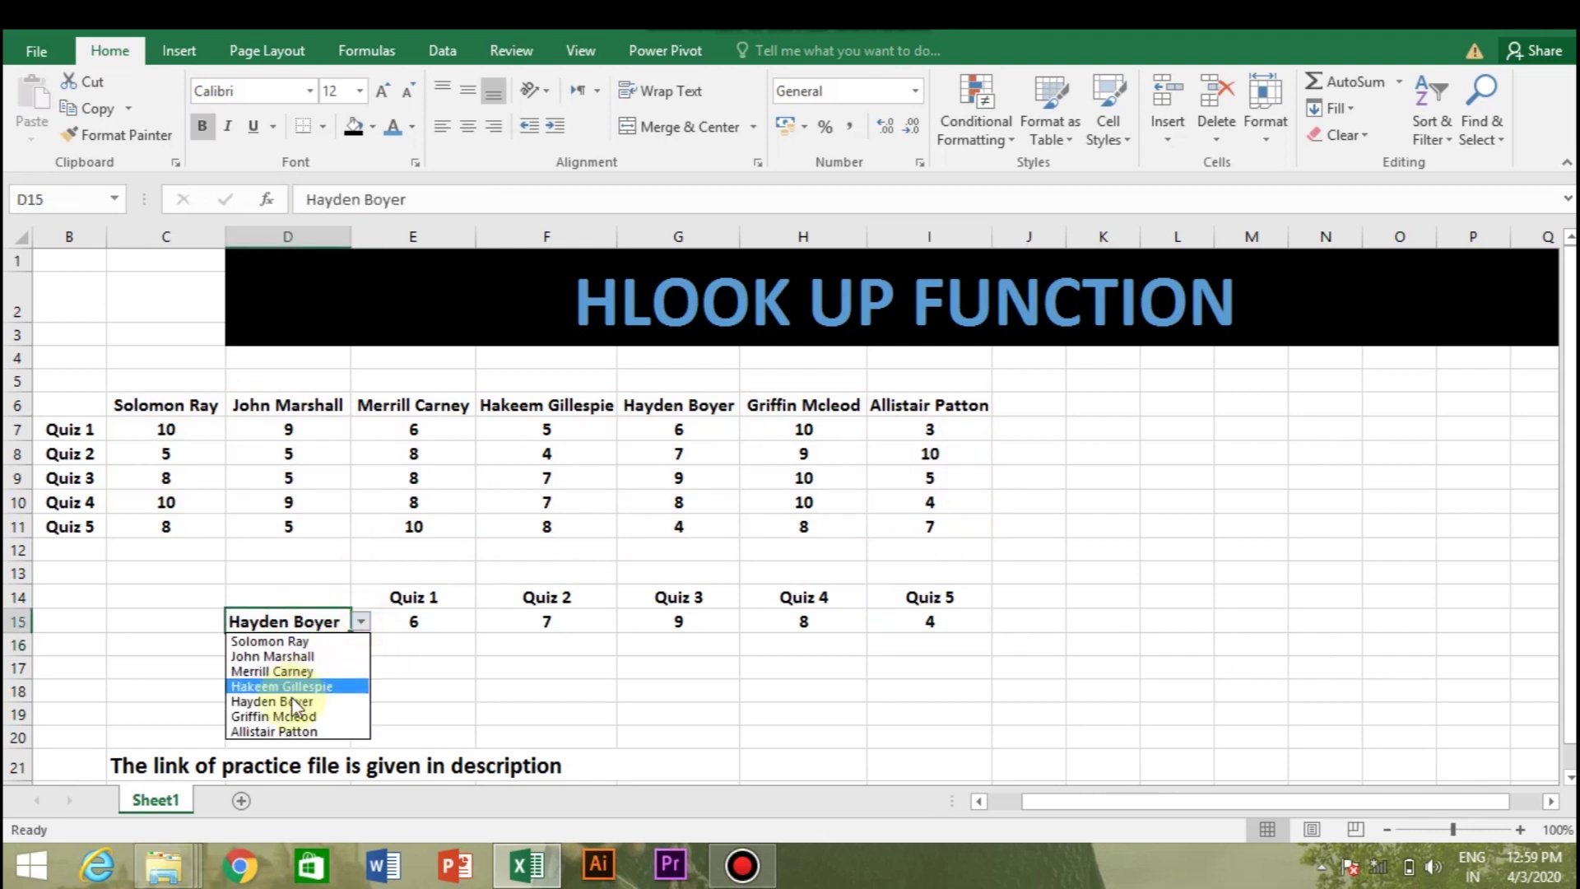
click(280, 716)
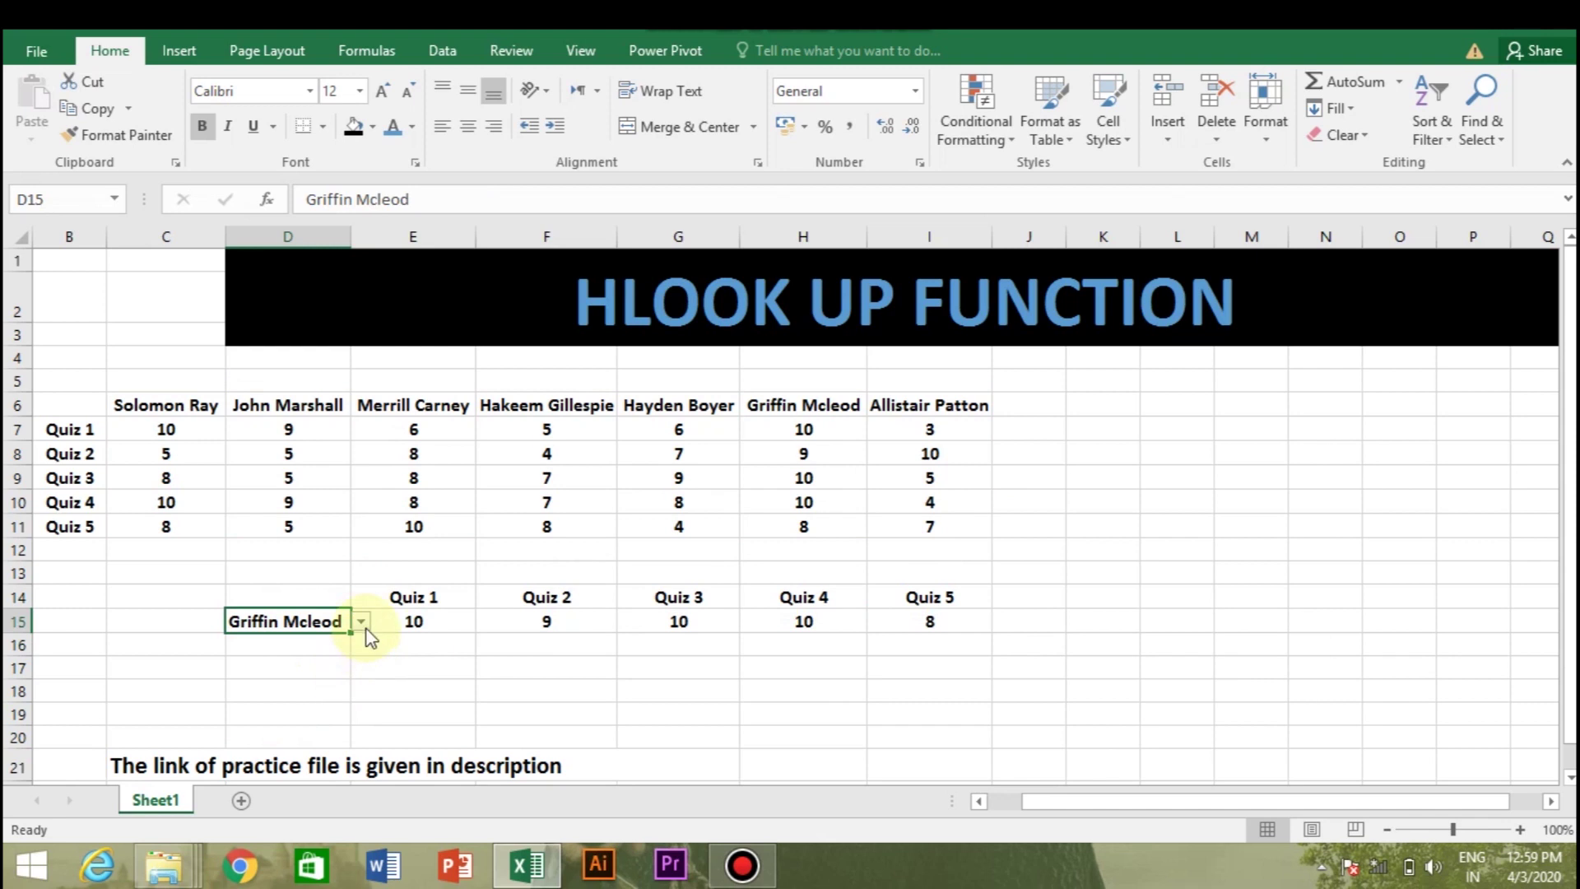
click(362, 623)
click(300, 711)
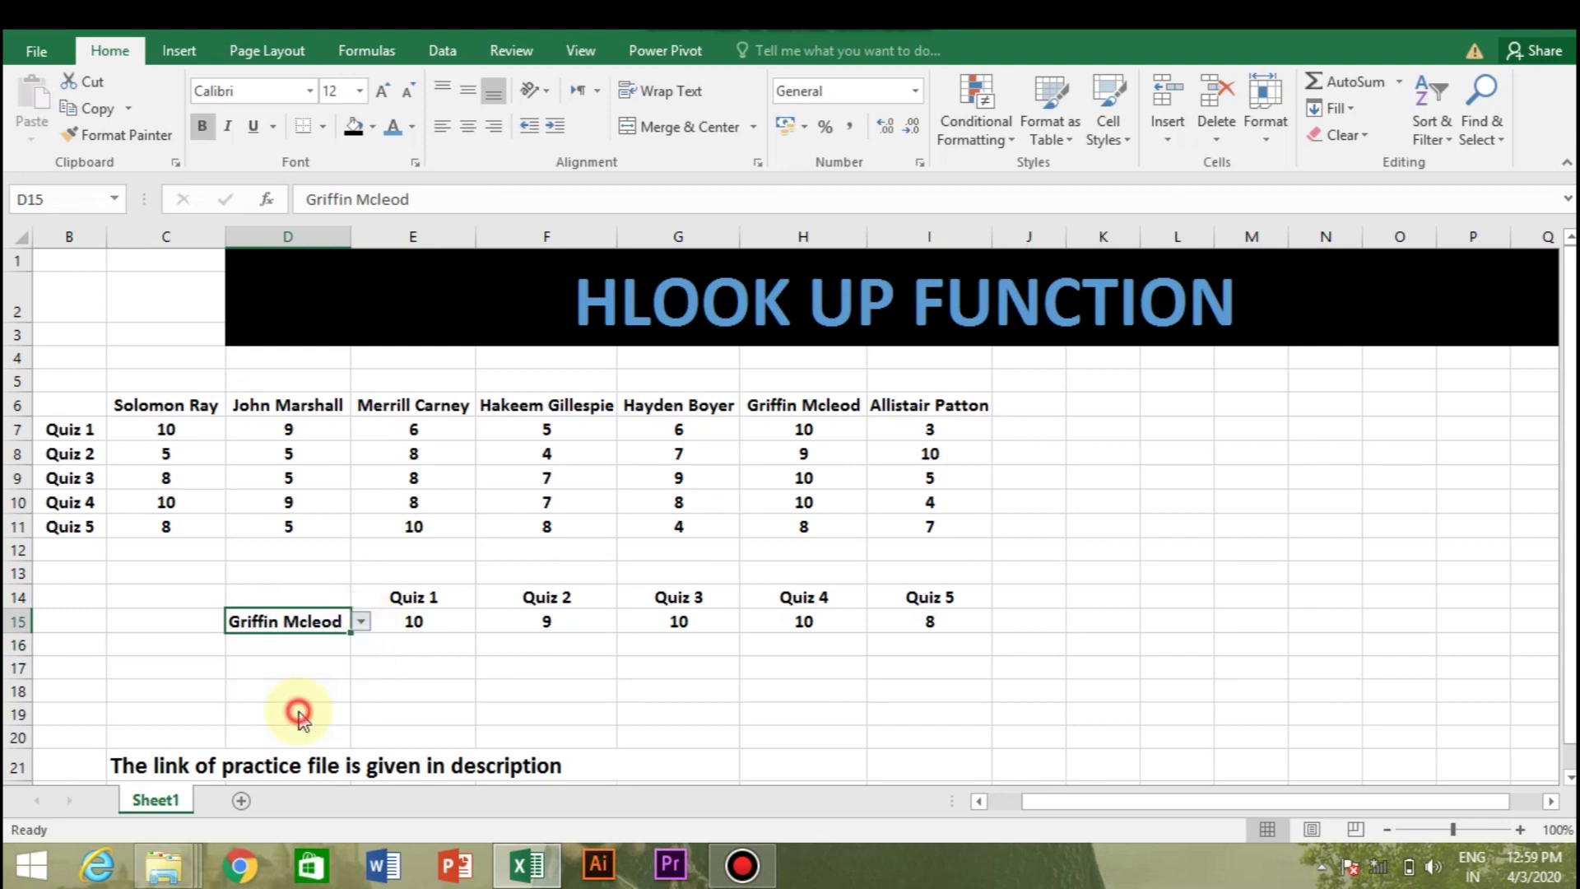
click(362, 623)
click(311, 638)
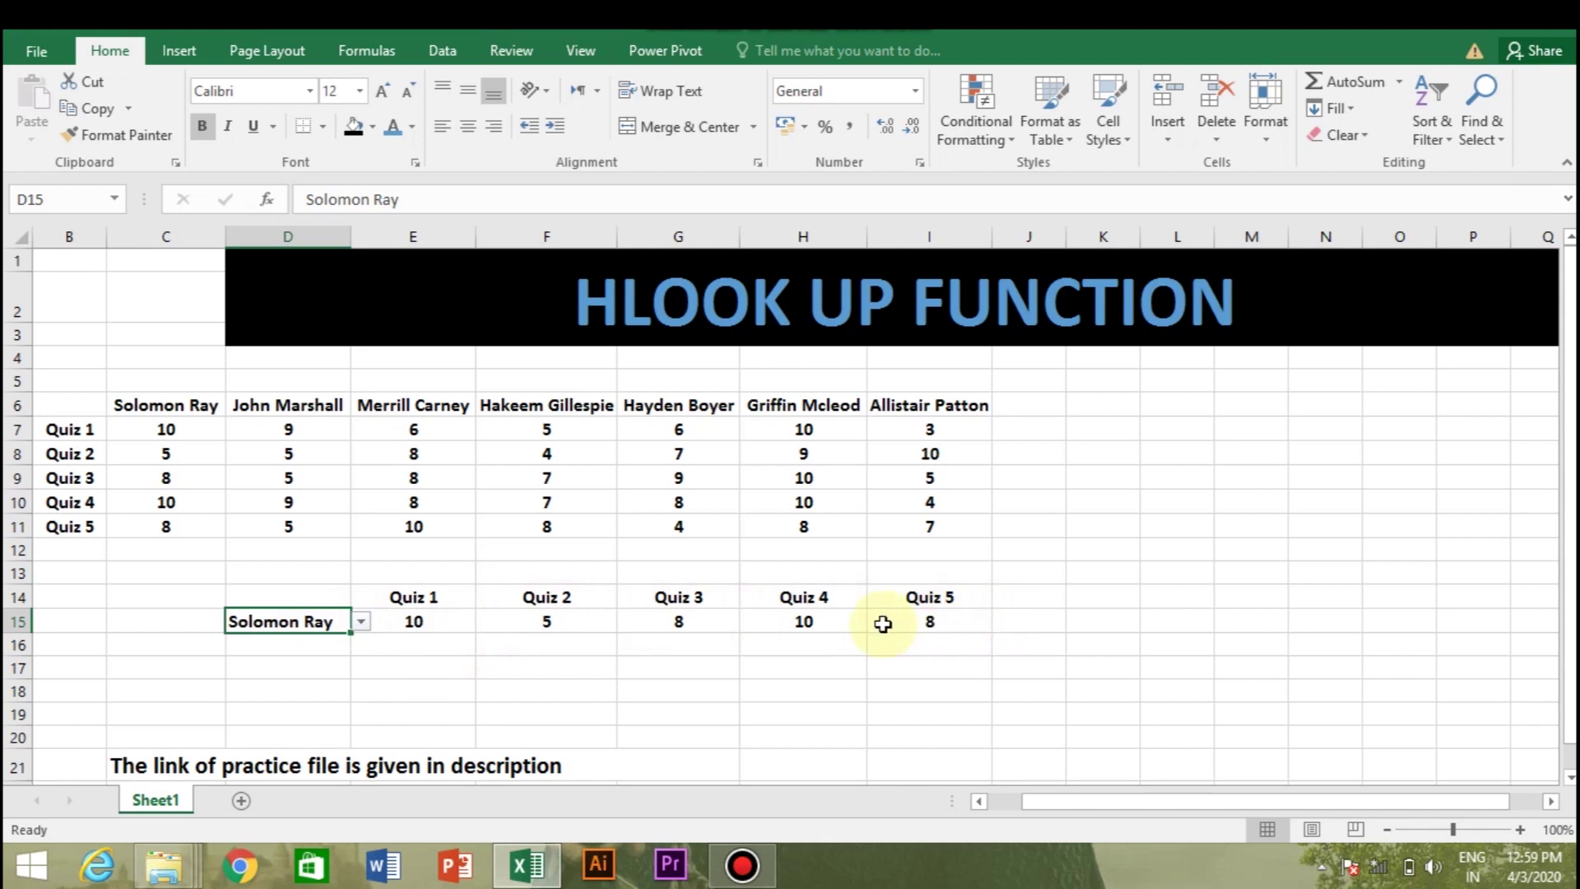
Erase the Quiz 2 and Quiz 3 formulas from F15 and G15.
click(553, 631)
double_click(554, 627)
key(F2)
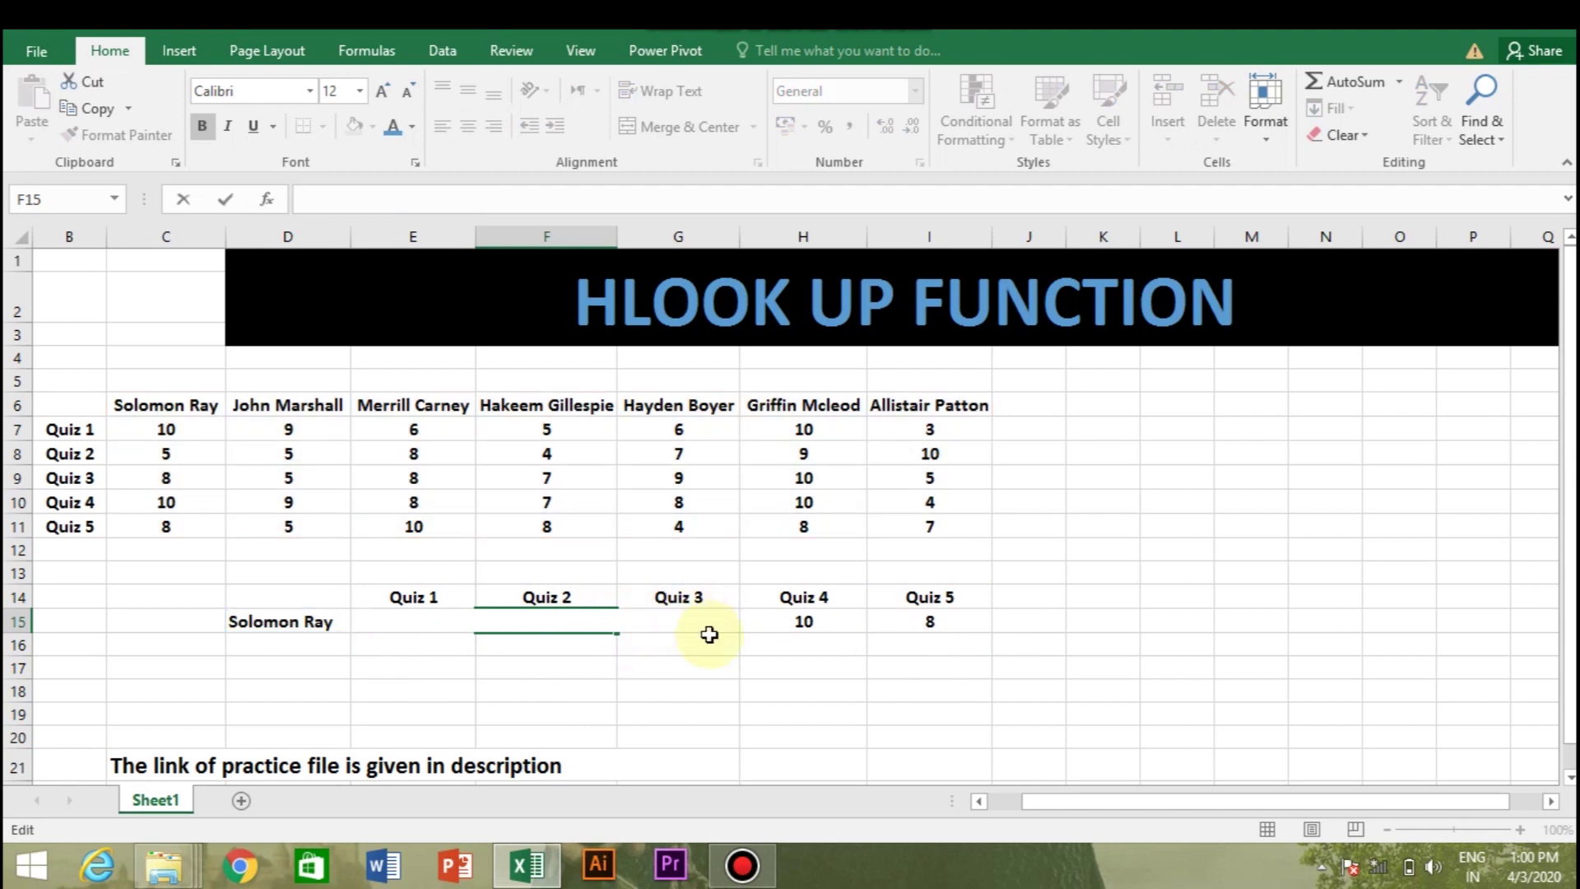
click(699, 666)
click(693, 621)
double_click(694, 621)
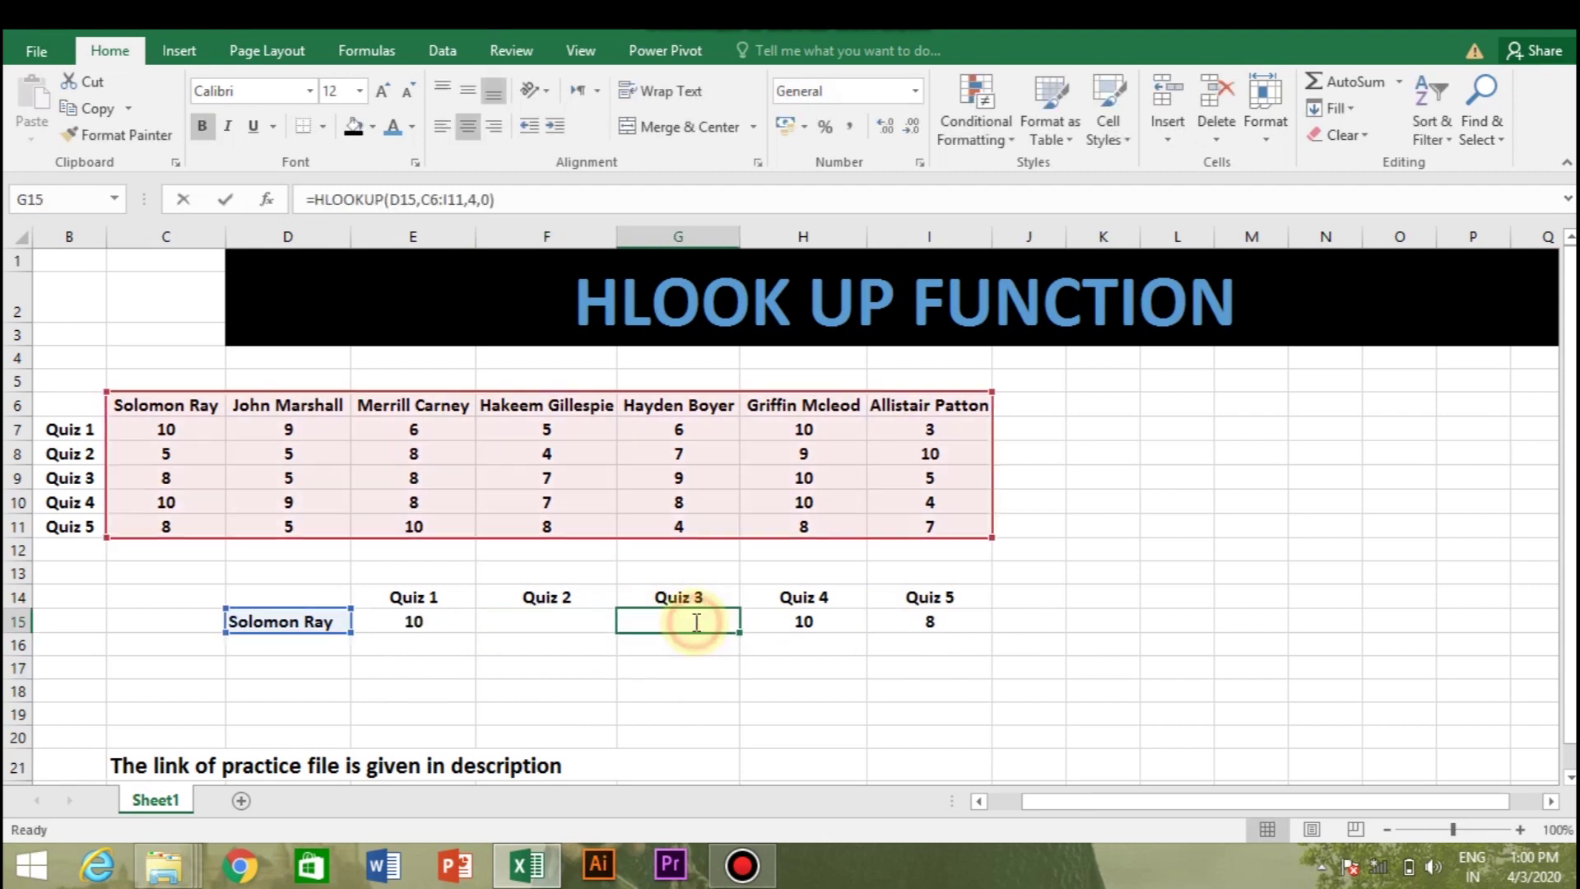
click(773, 671)
Erase the Quiz 4 formula from H15 and open I15's formula for editing.
click(796, 616)
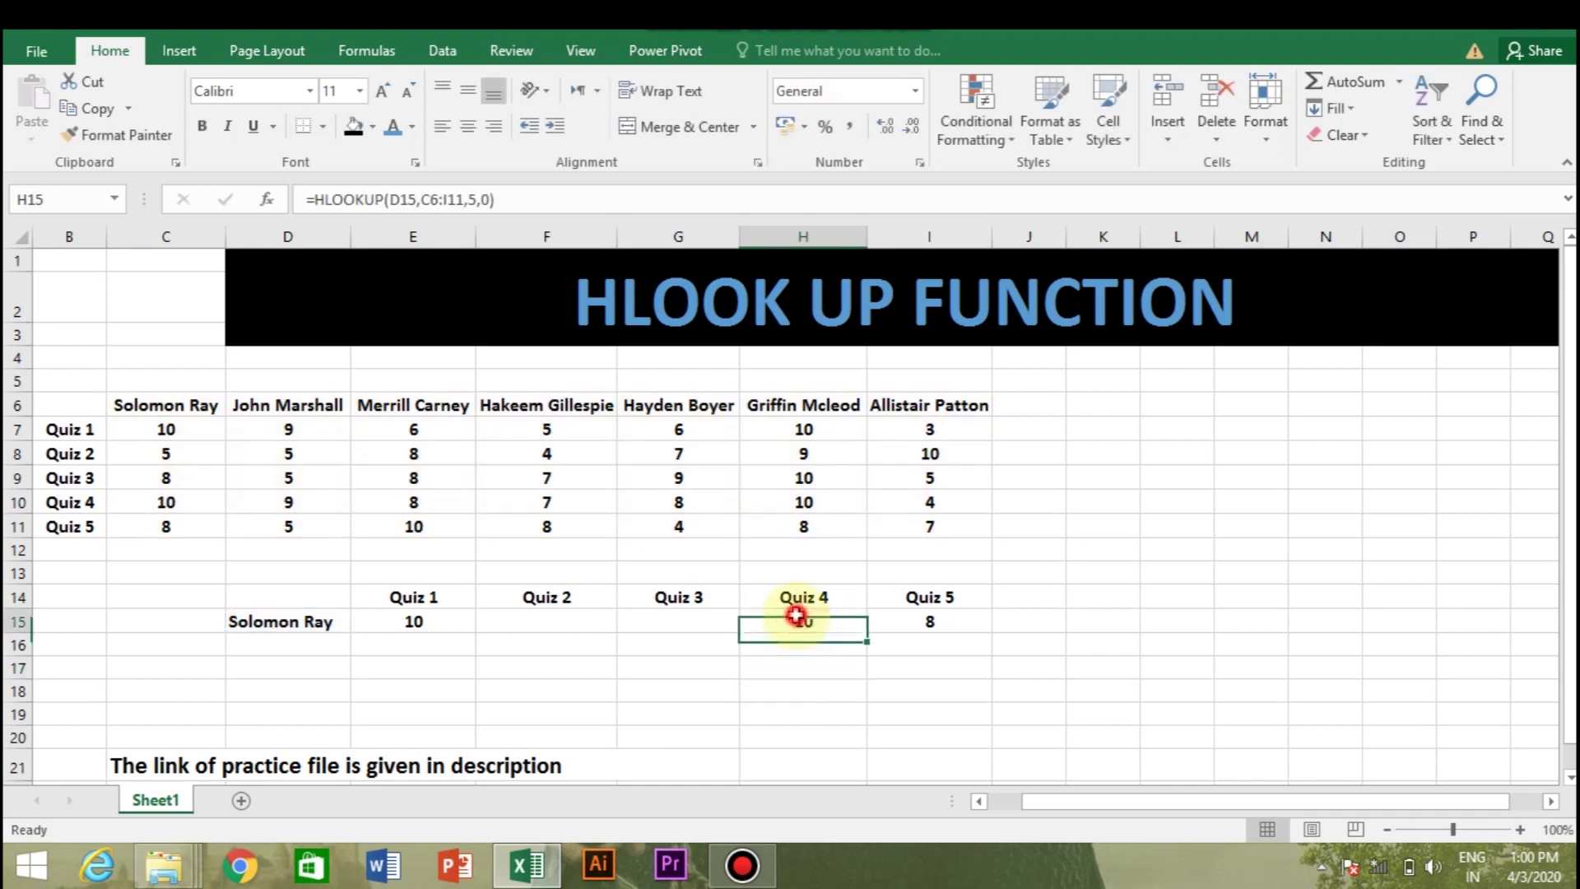
double_click(794, 617)
click(843, 668)
click(935, 627)
double_click(936, 628)
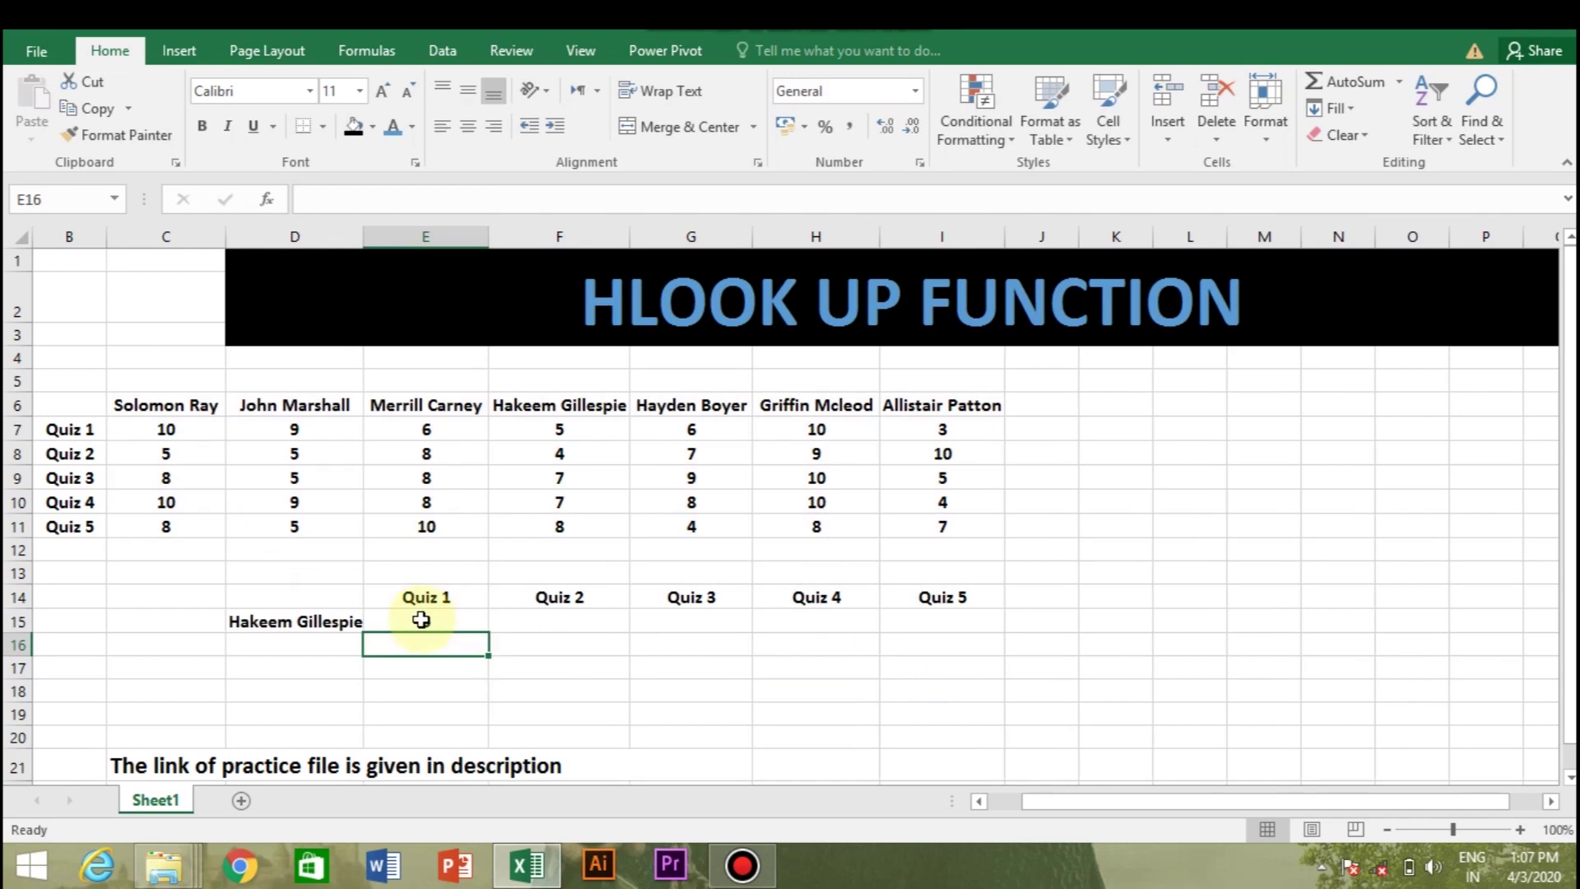
Make the lookup value in E15's HLOOKUP the absolute reference $D$15.
double_click(421, 620)
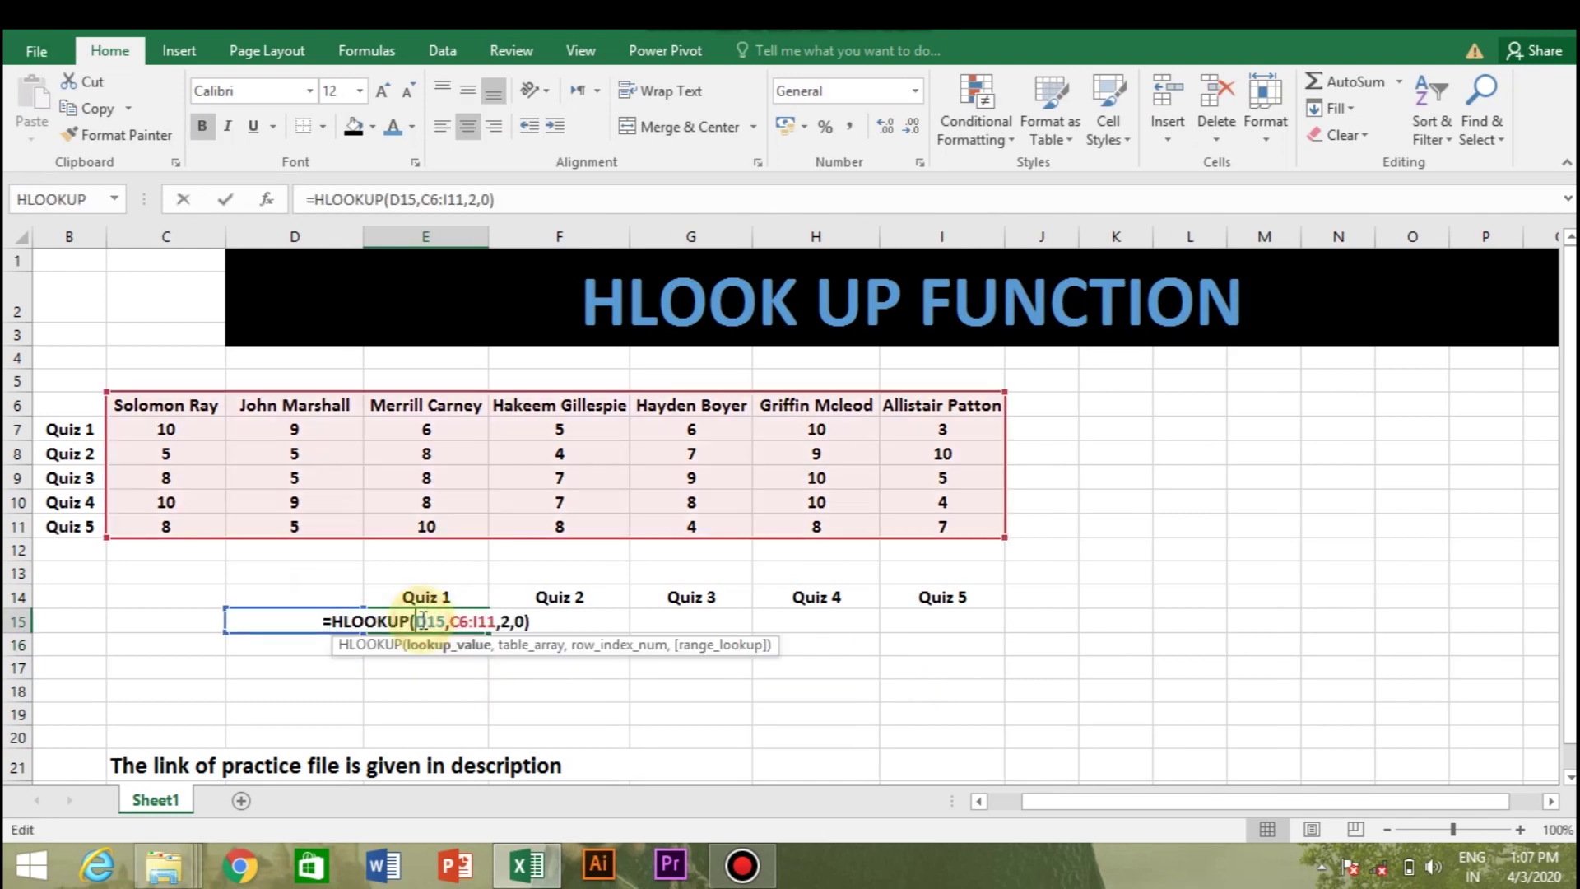
key(Escape)
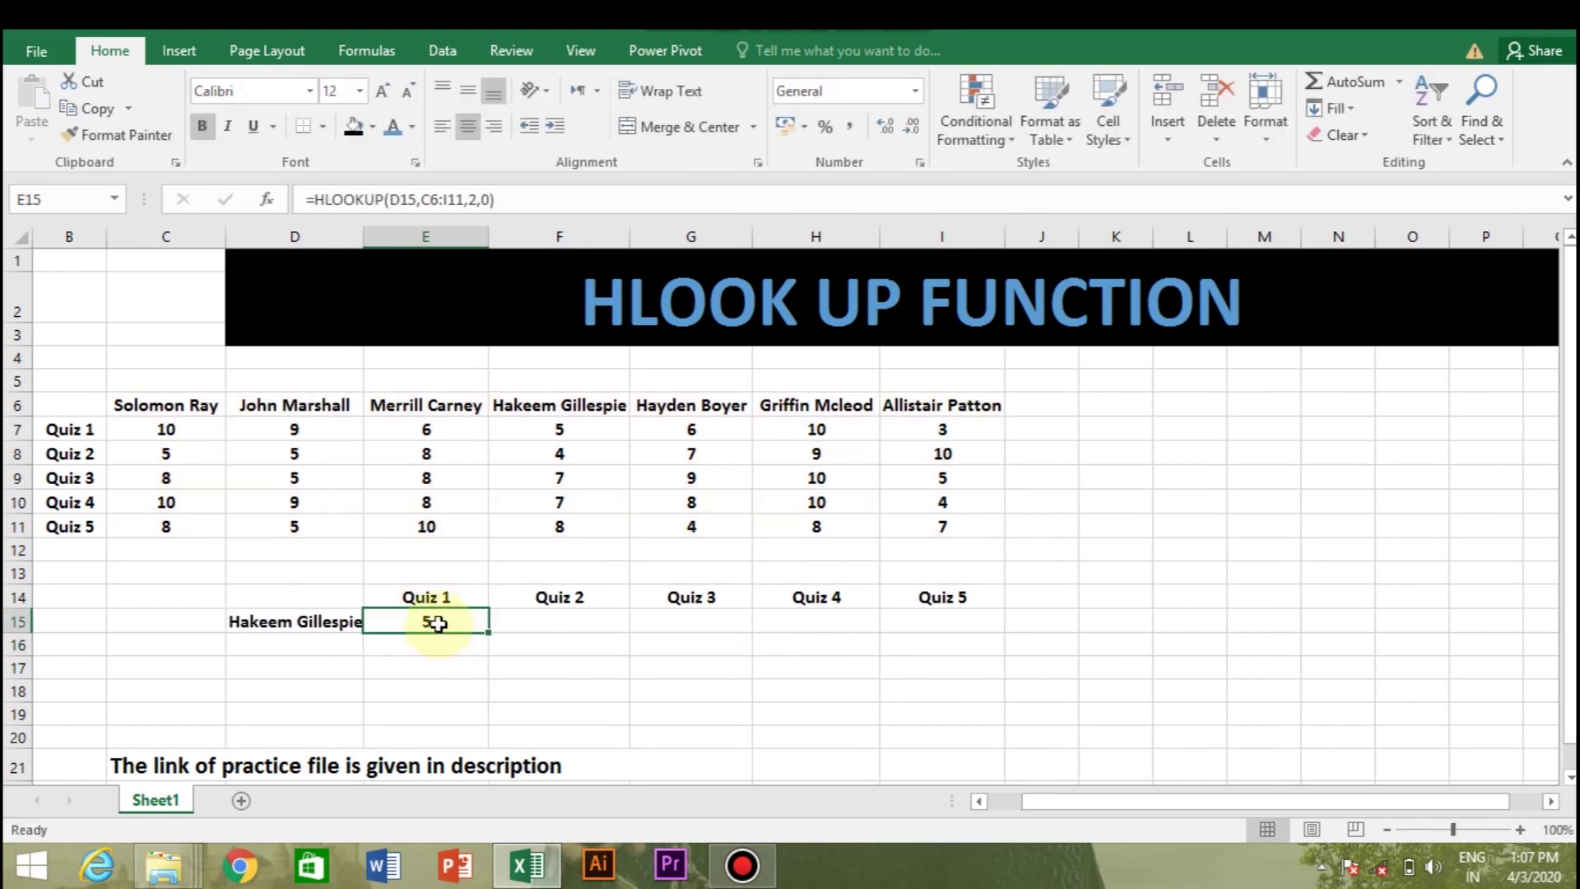
double_click(441, 622)
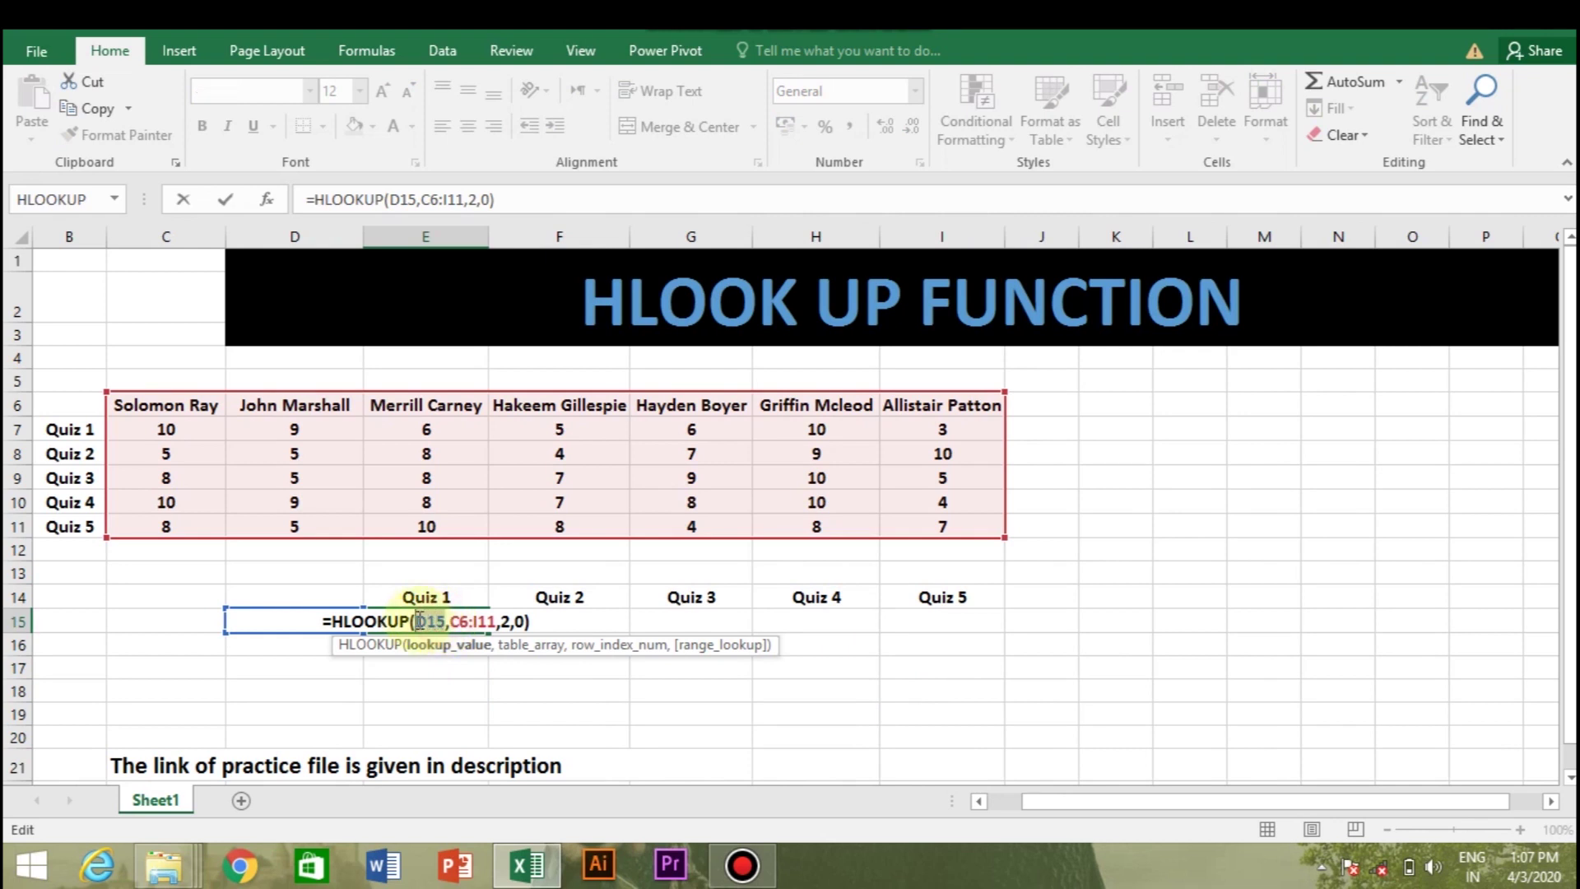
key(F4)
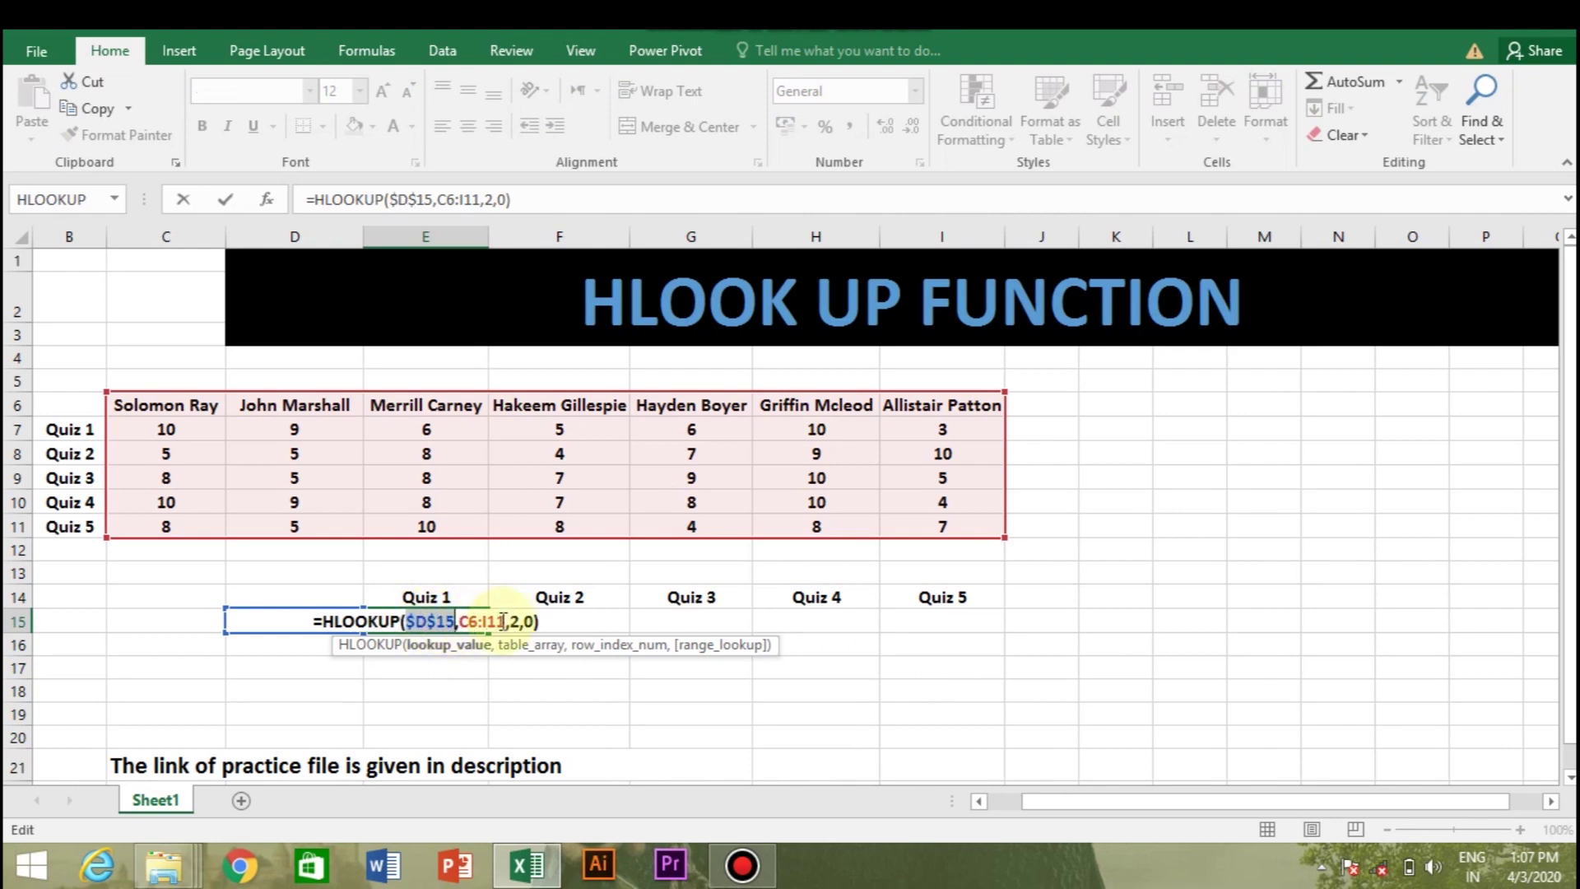
Change E15's table range to absolute $C$6:$I$11, confirm it, and copy E15.
click(500, 621)
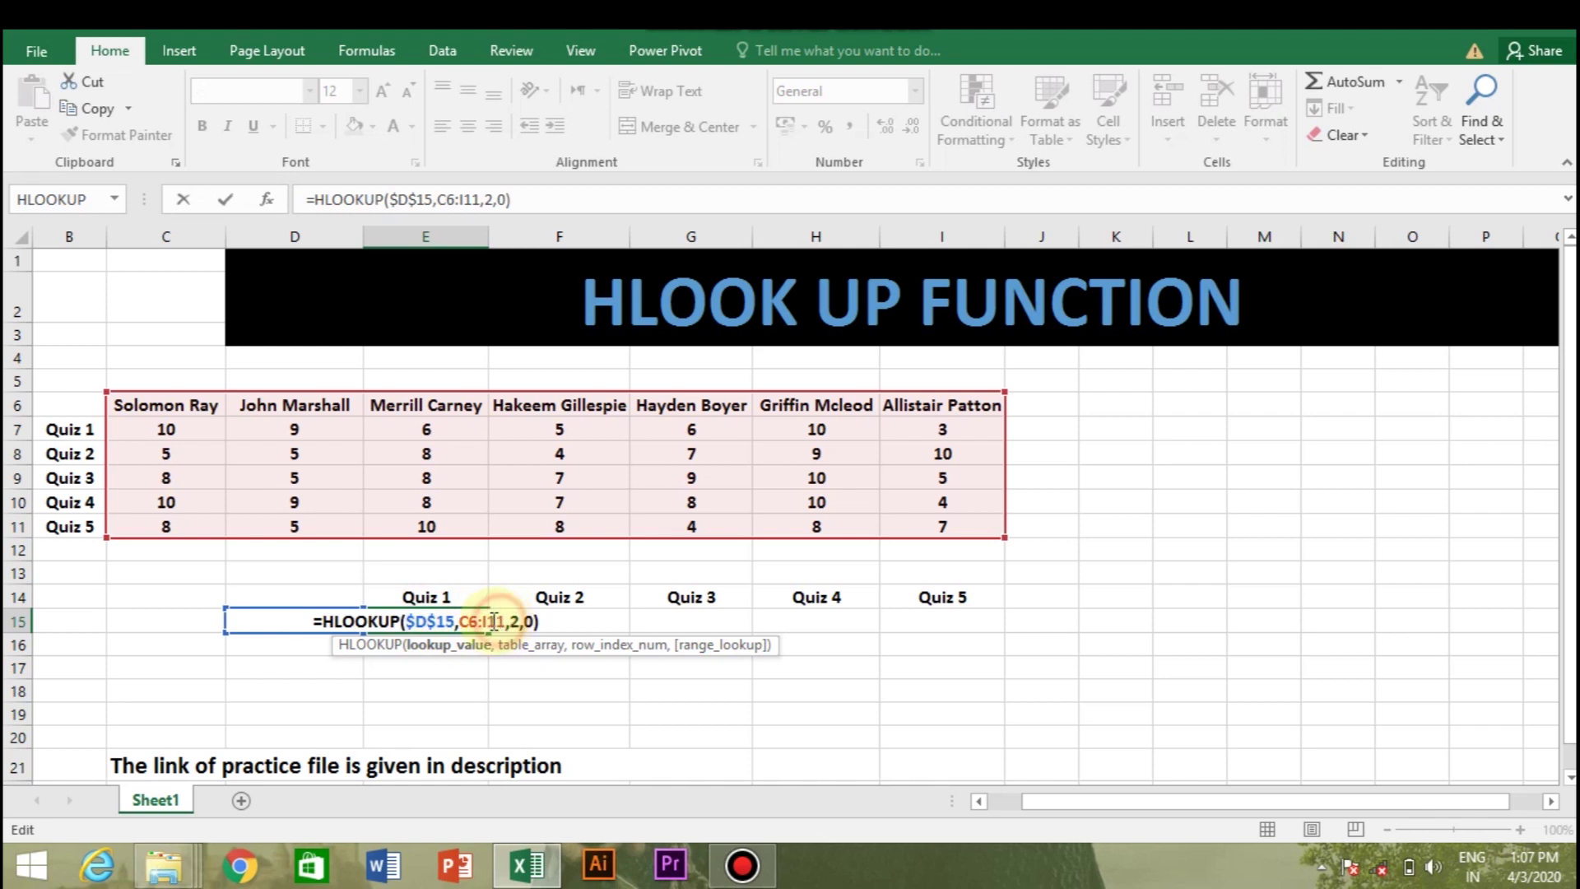
drag(462, 621, 507, 622)
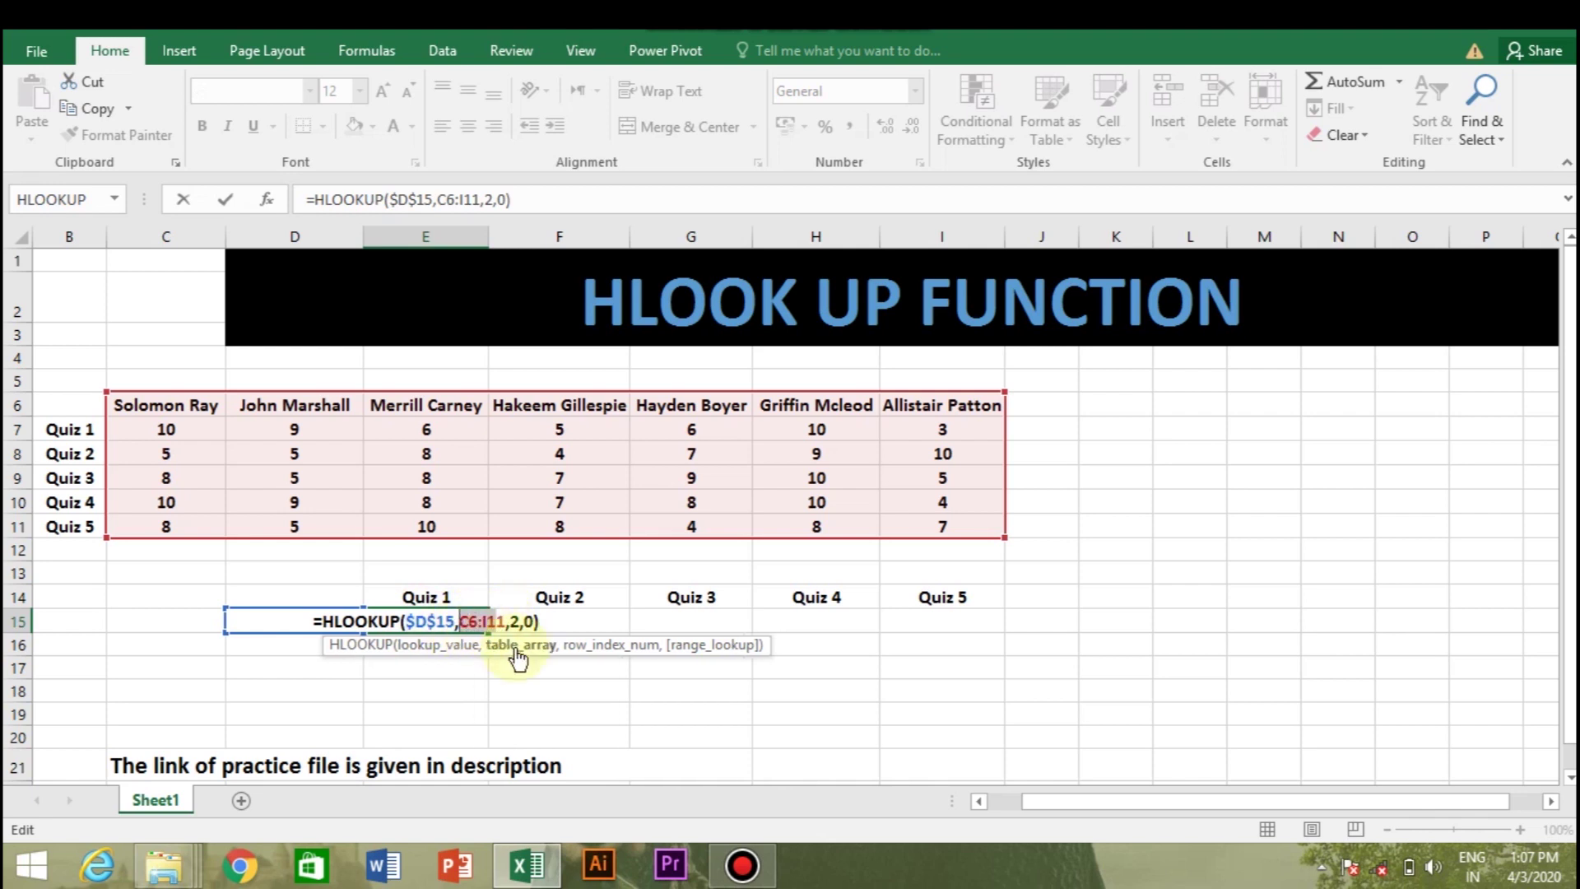
click(508, 618)
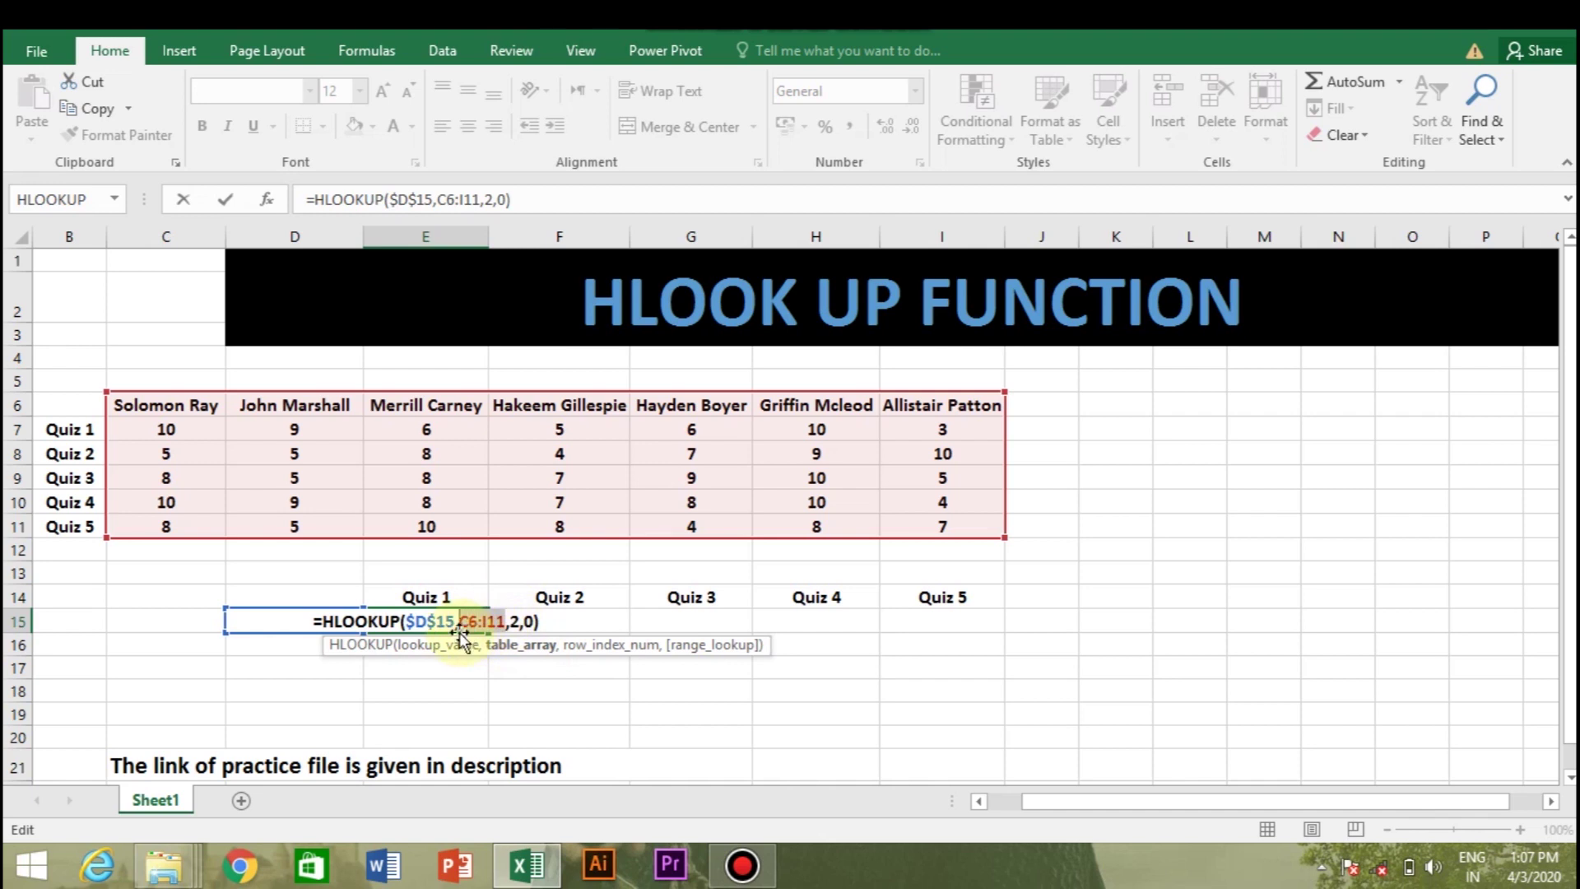
key(F4)
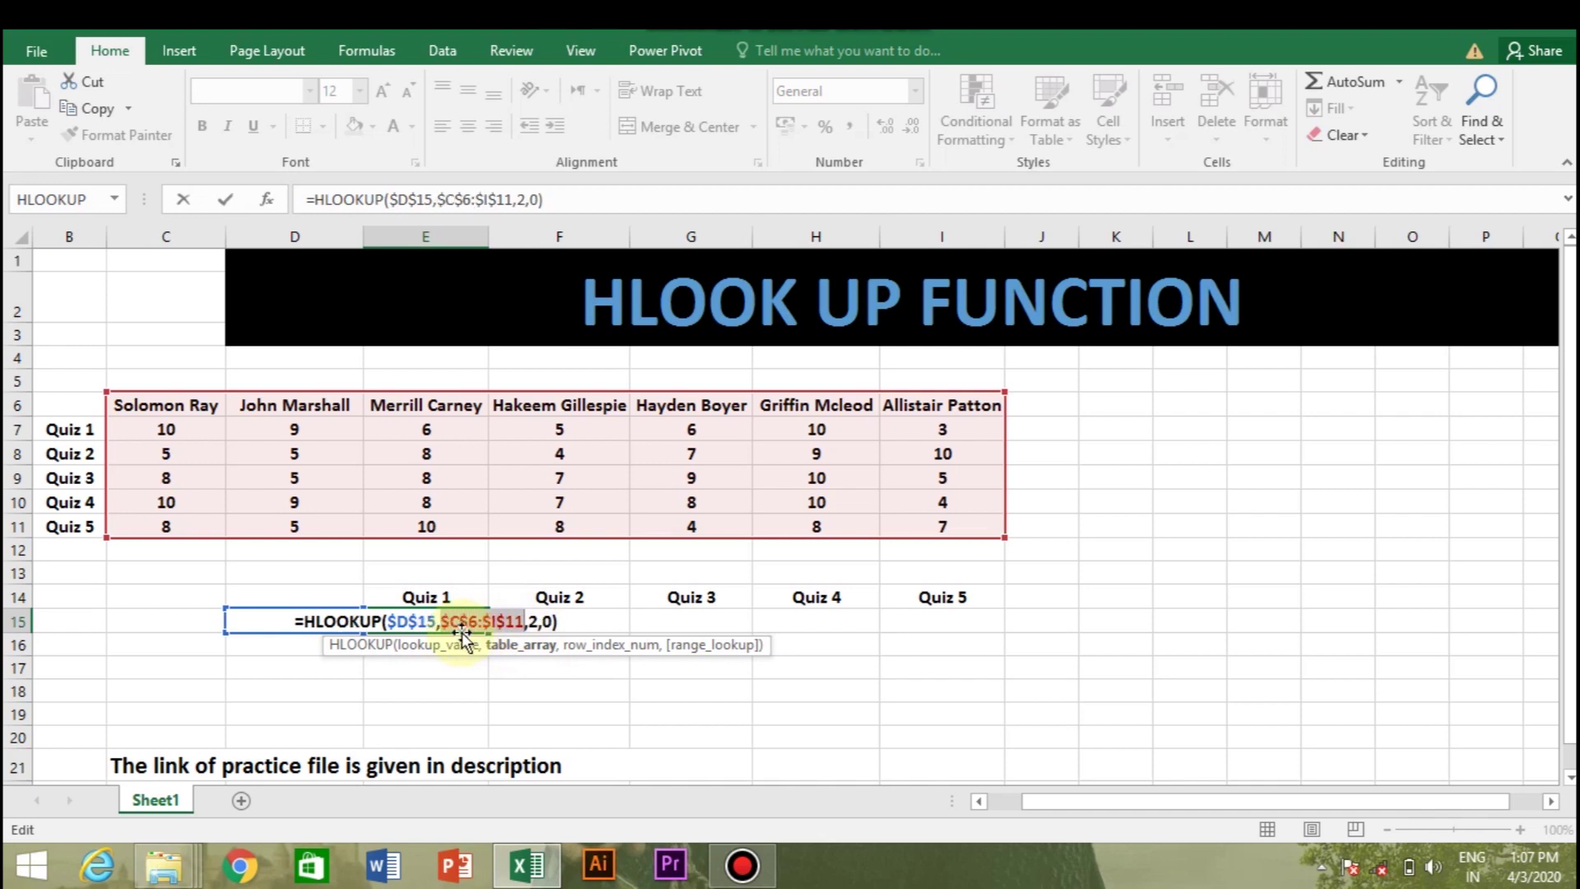
key(Return)
click(432, 623)
key(ctrl+c)
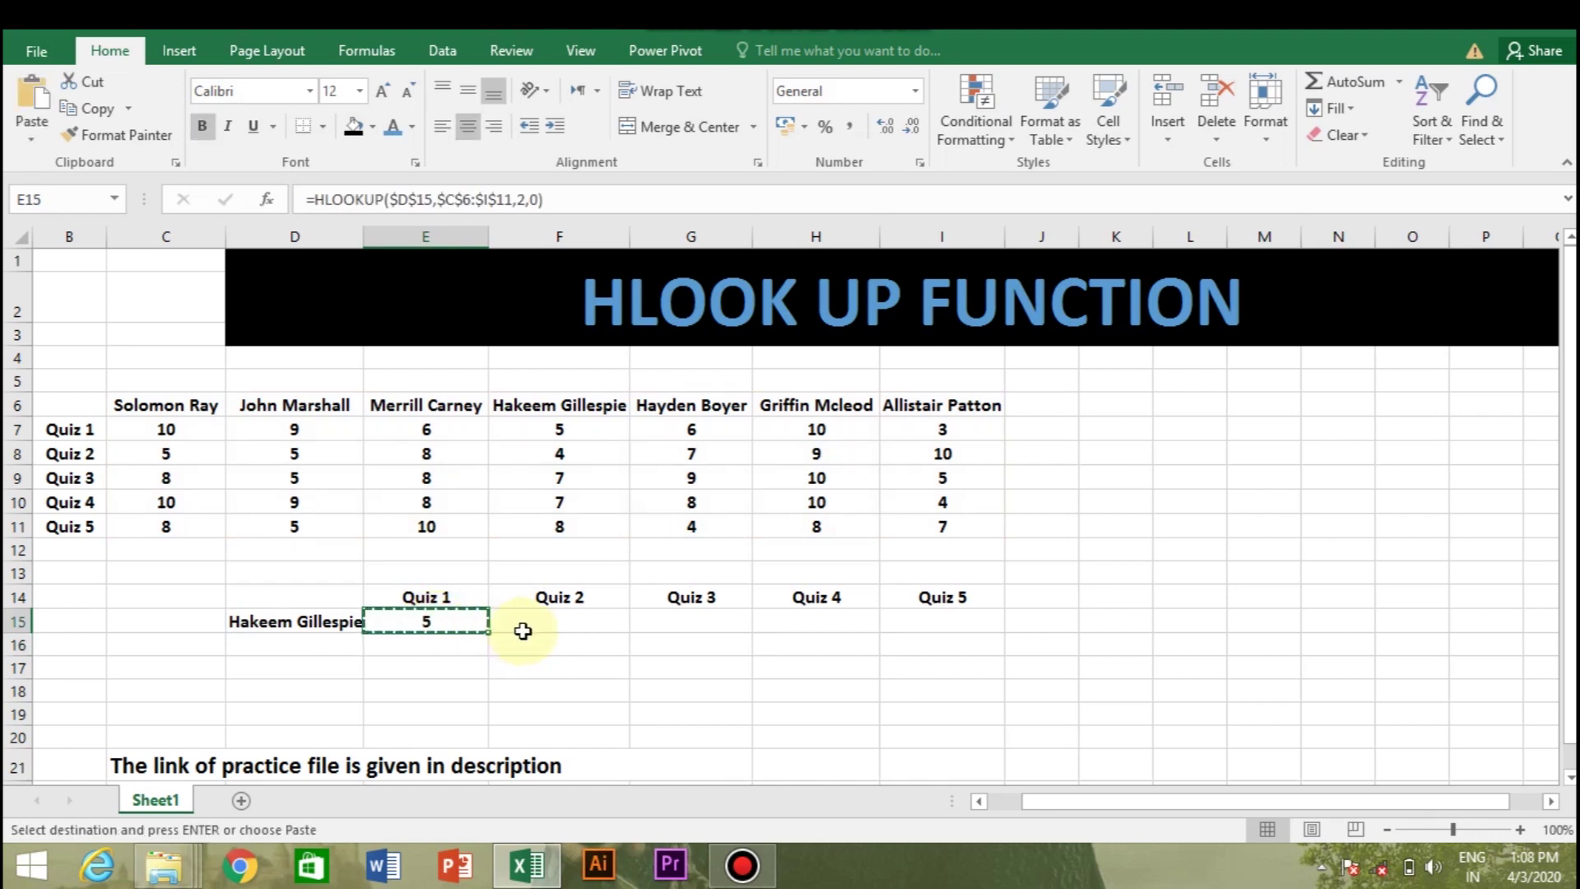
Paste E15's HLOOKUP formula into F15:I15, with each cell returning 5.
click(535, 627)
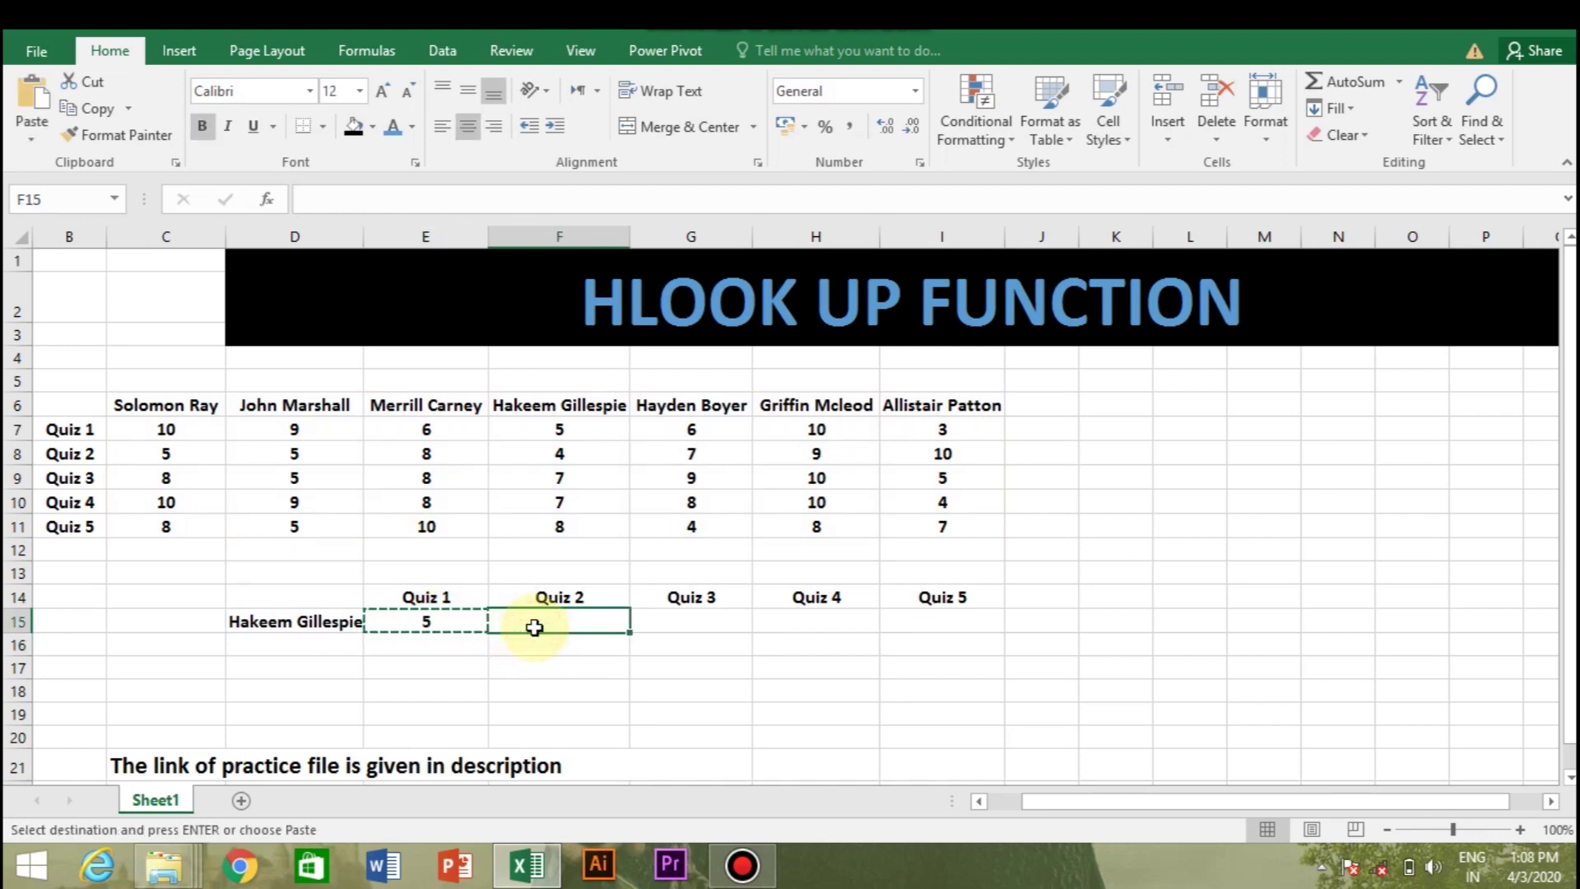
key(shift+Right)
key(shift+Right)
key(shift+Right)
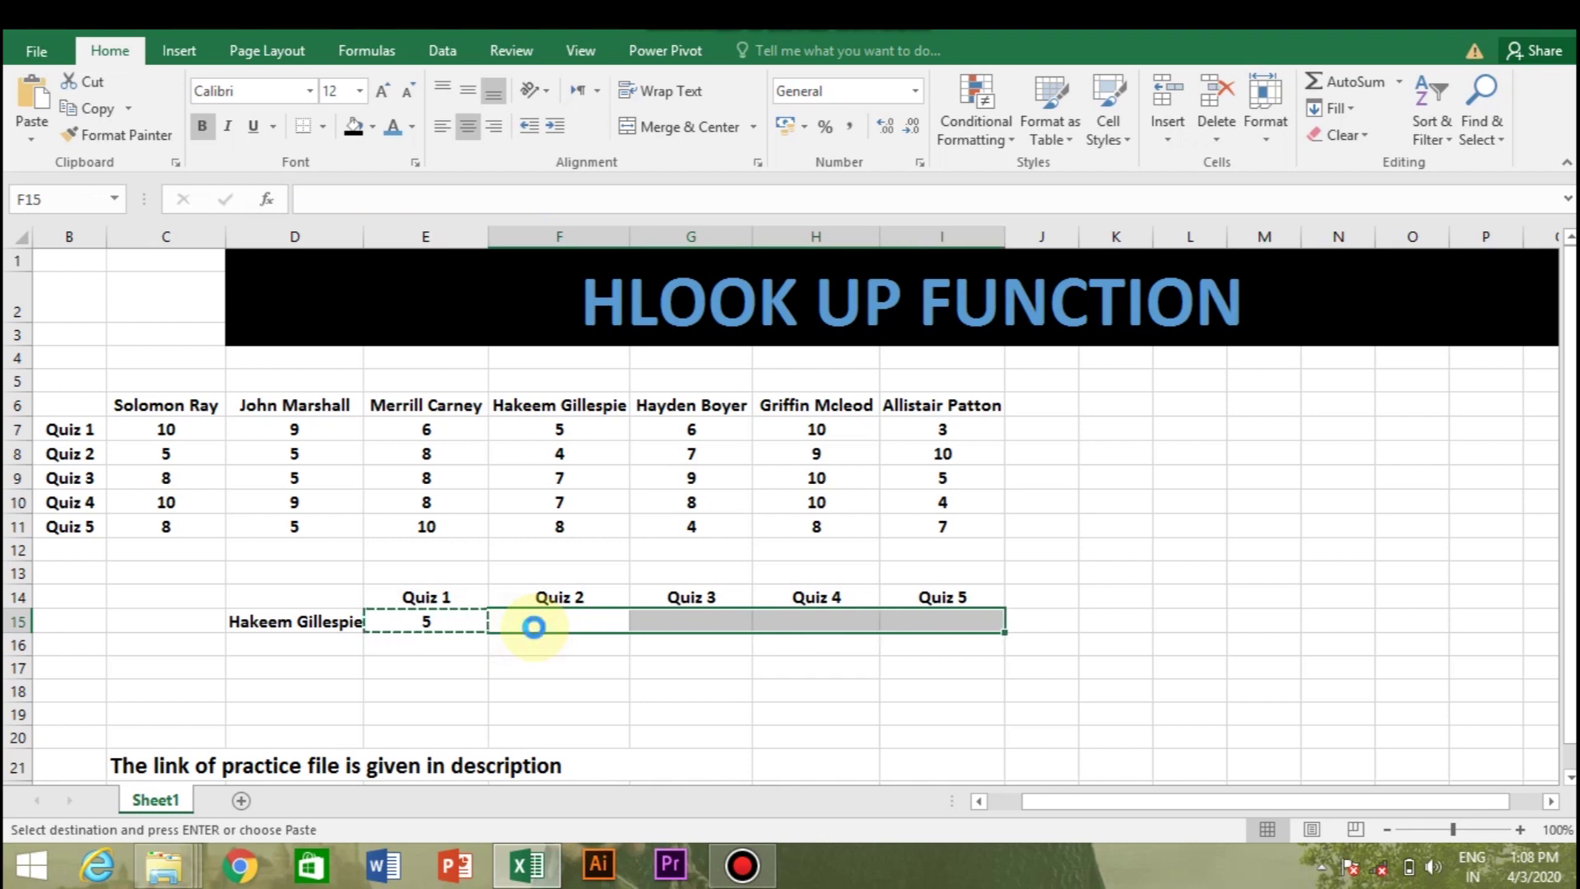
key(ctrl+v)
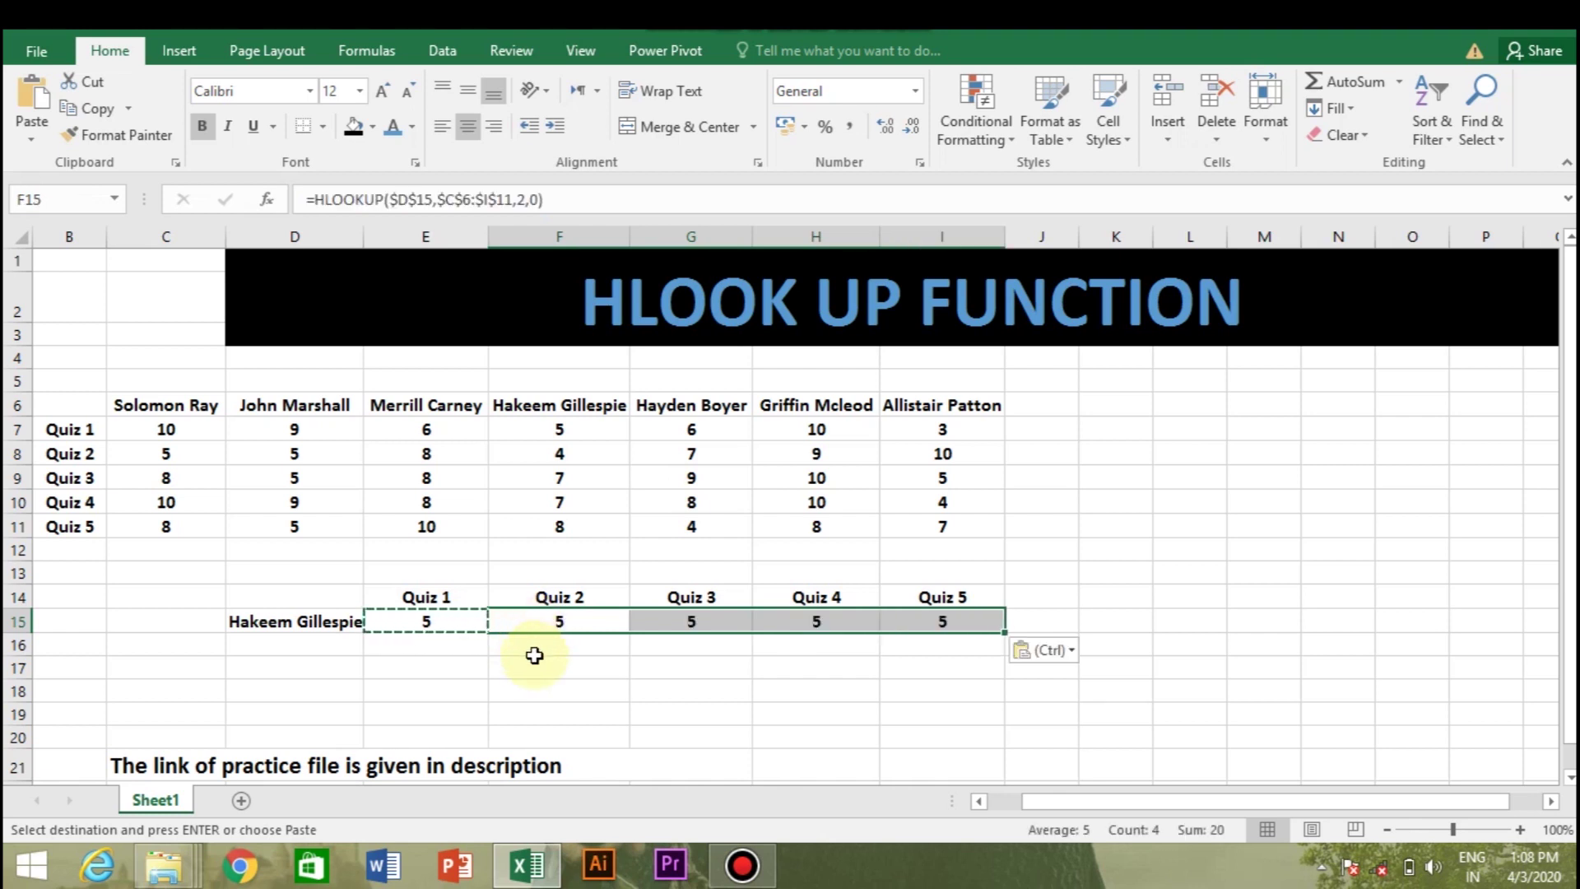
click(542, 672)
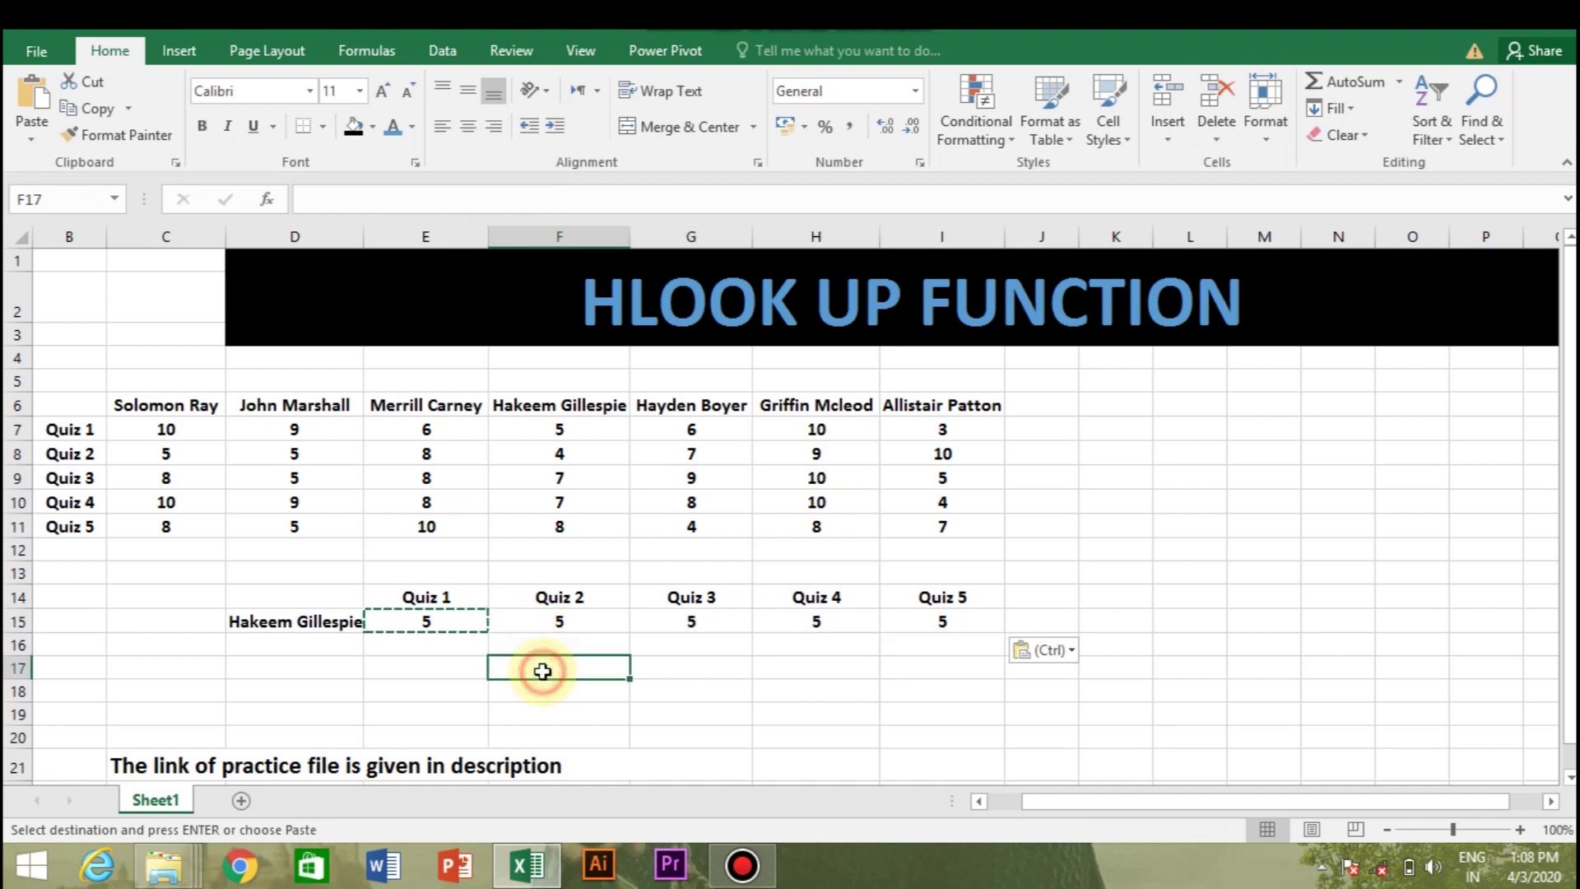
click(548, 625)
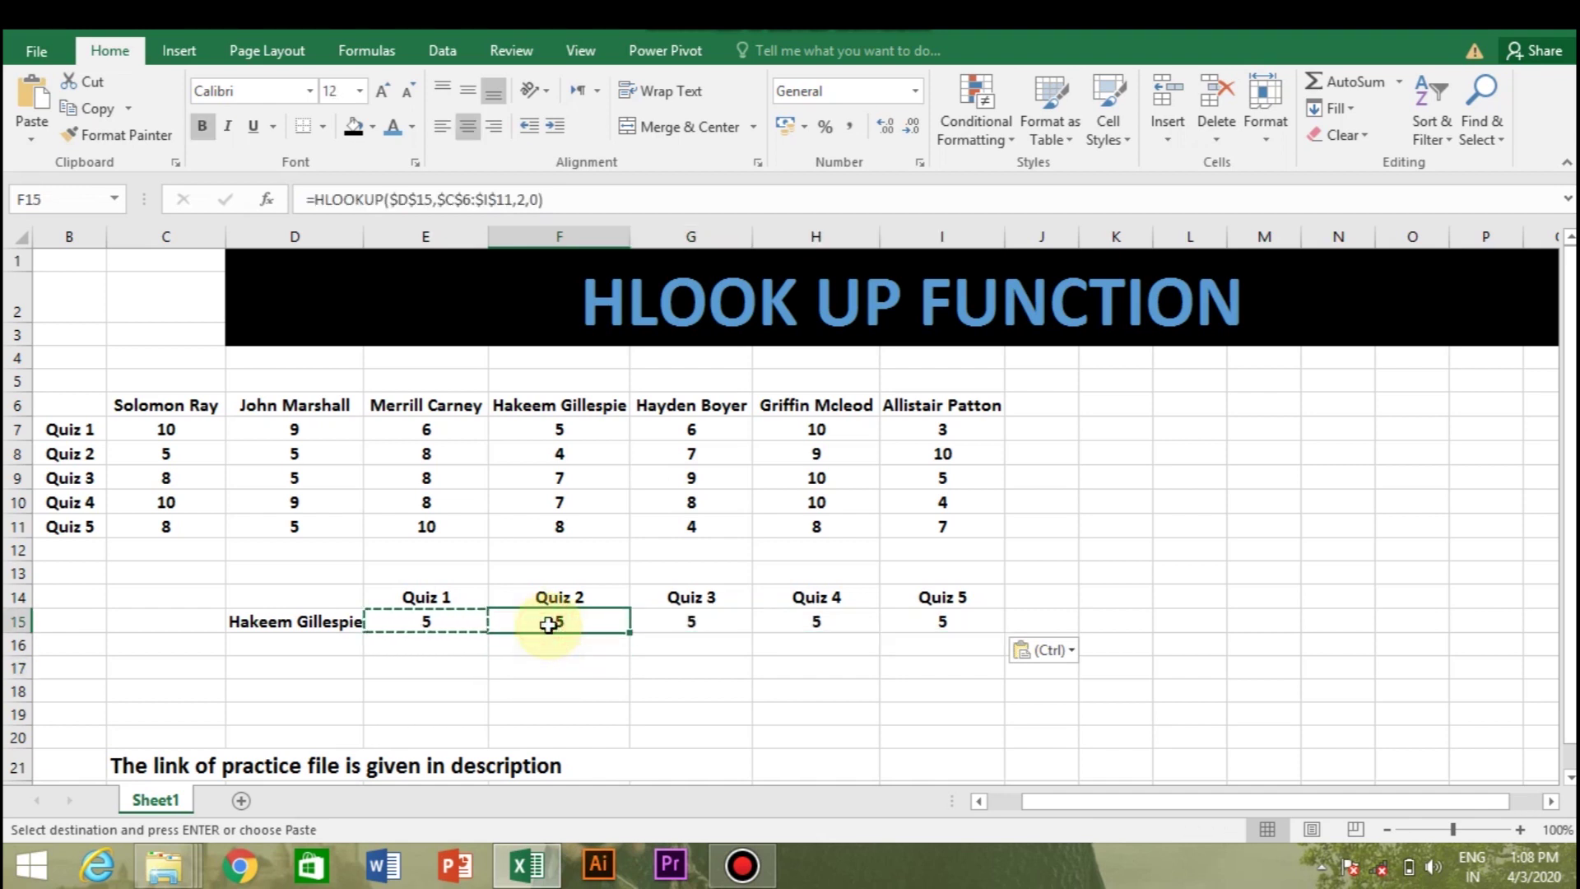
Change the row index to 3 in F15 and to 4 in G15.
double_click(548, 624)
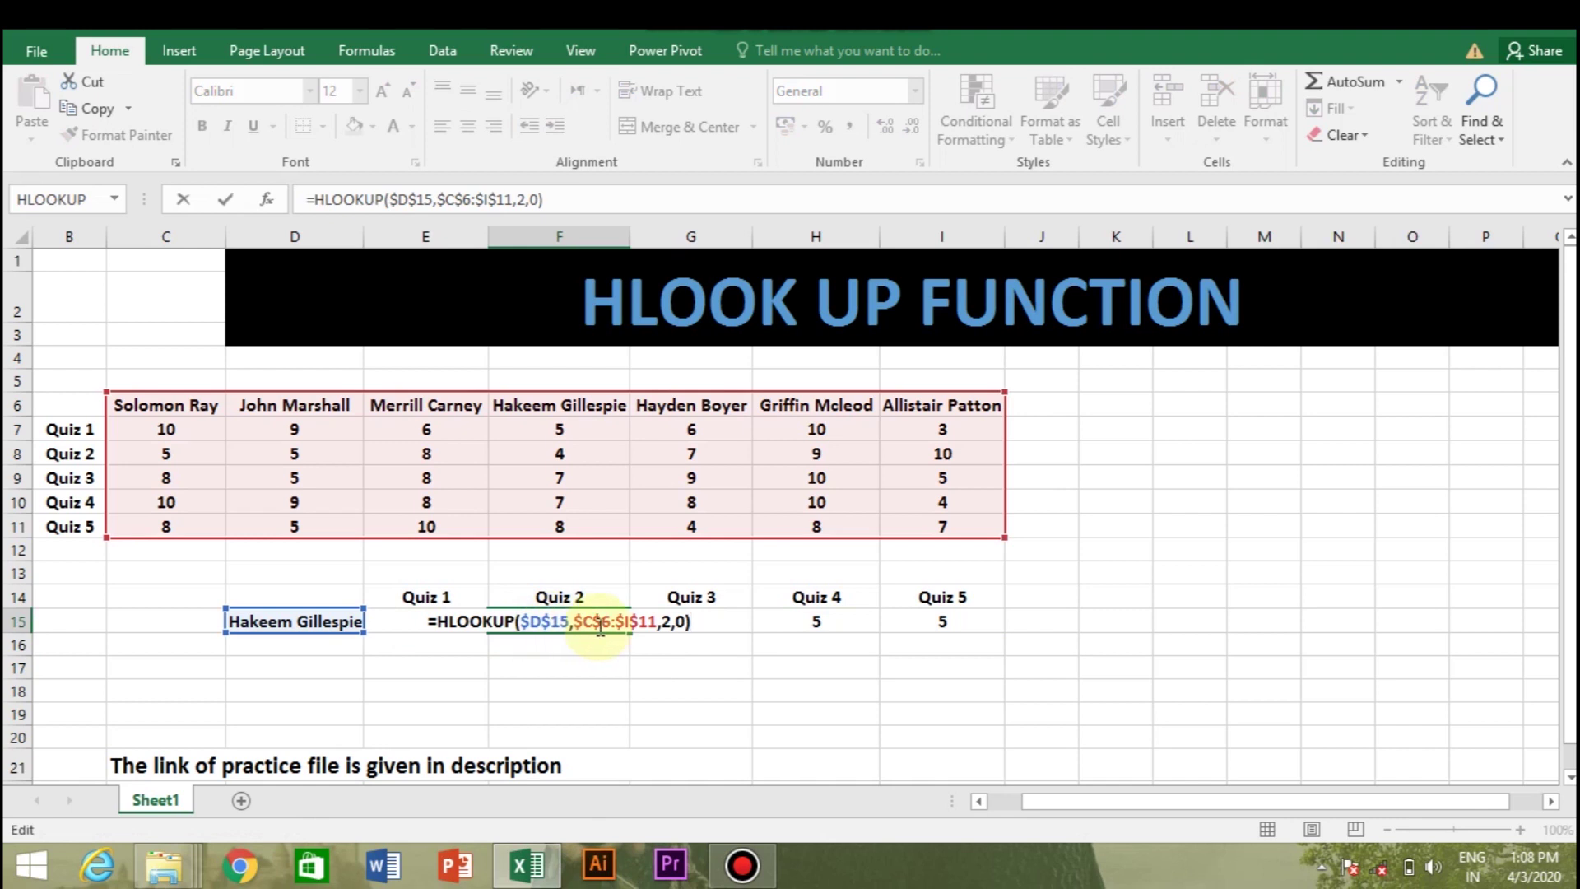
click(673, 623)
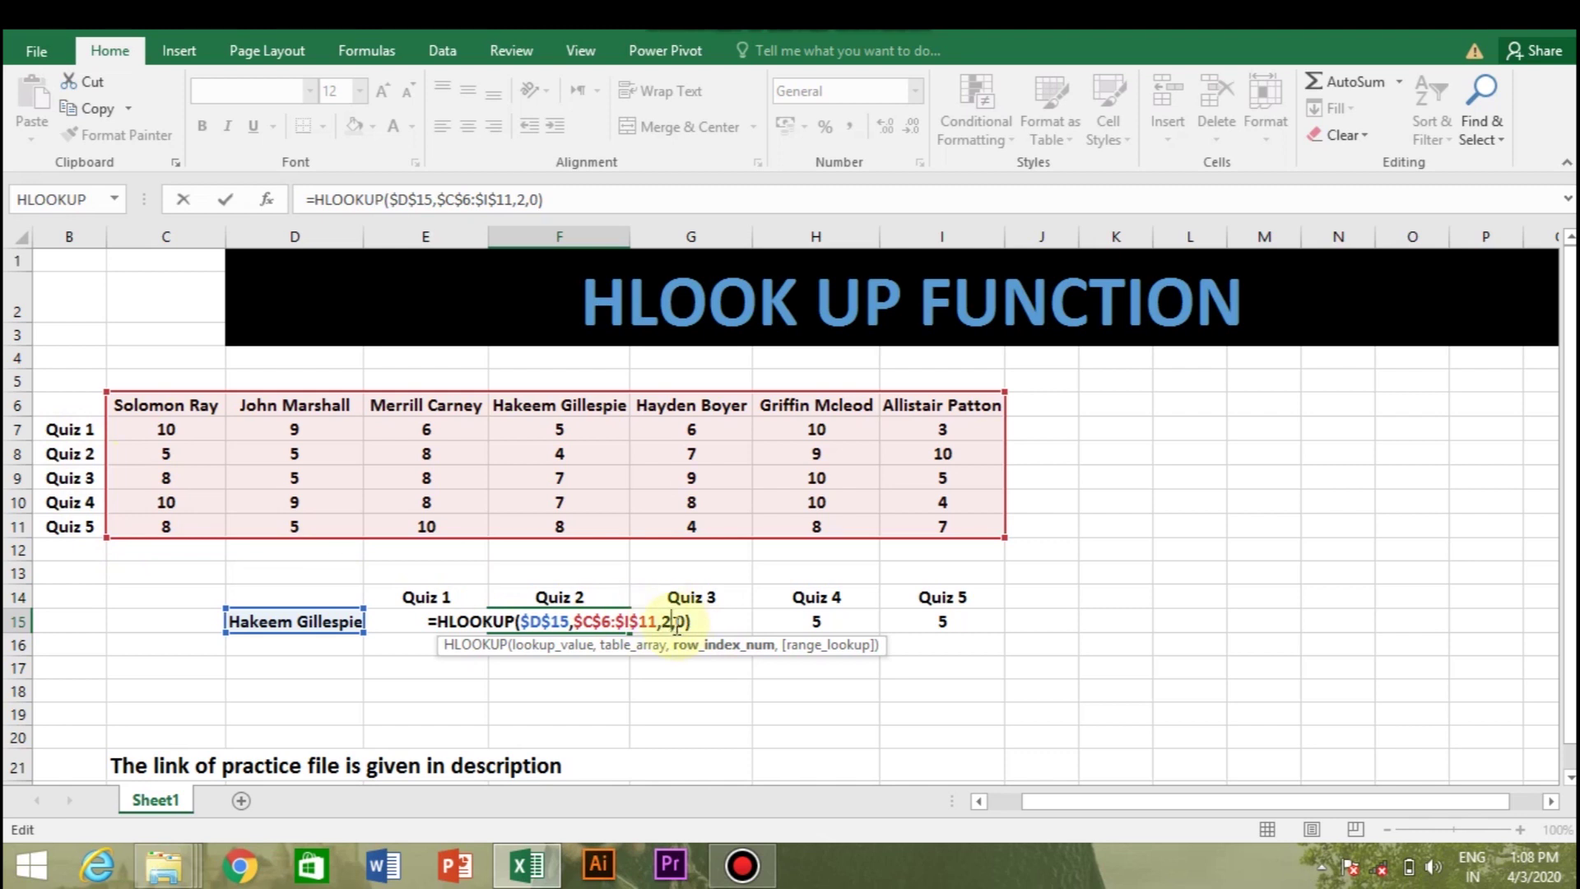
key(BackSpace)
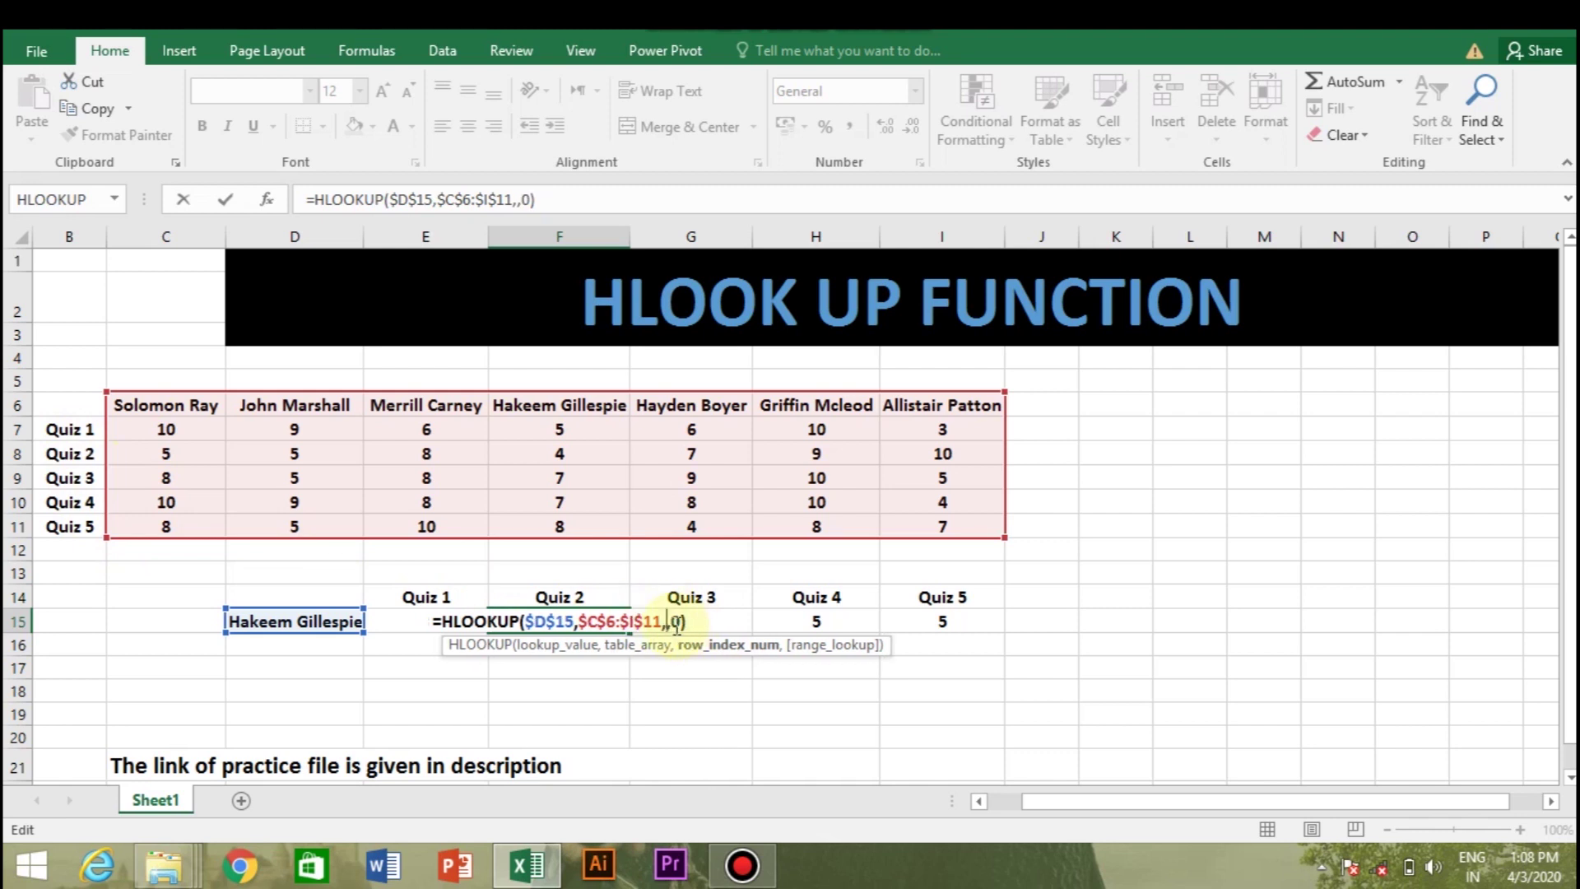
text(3)
key(Return)
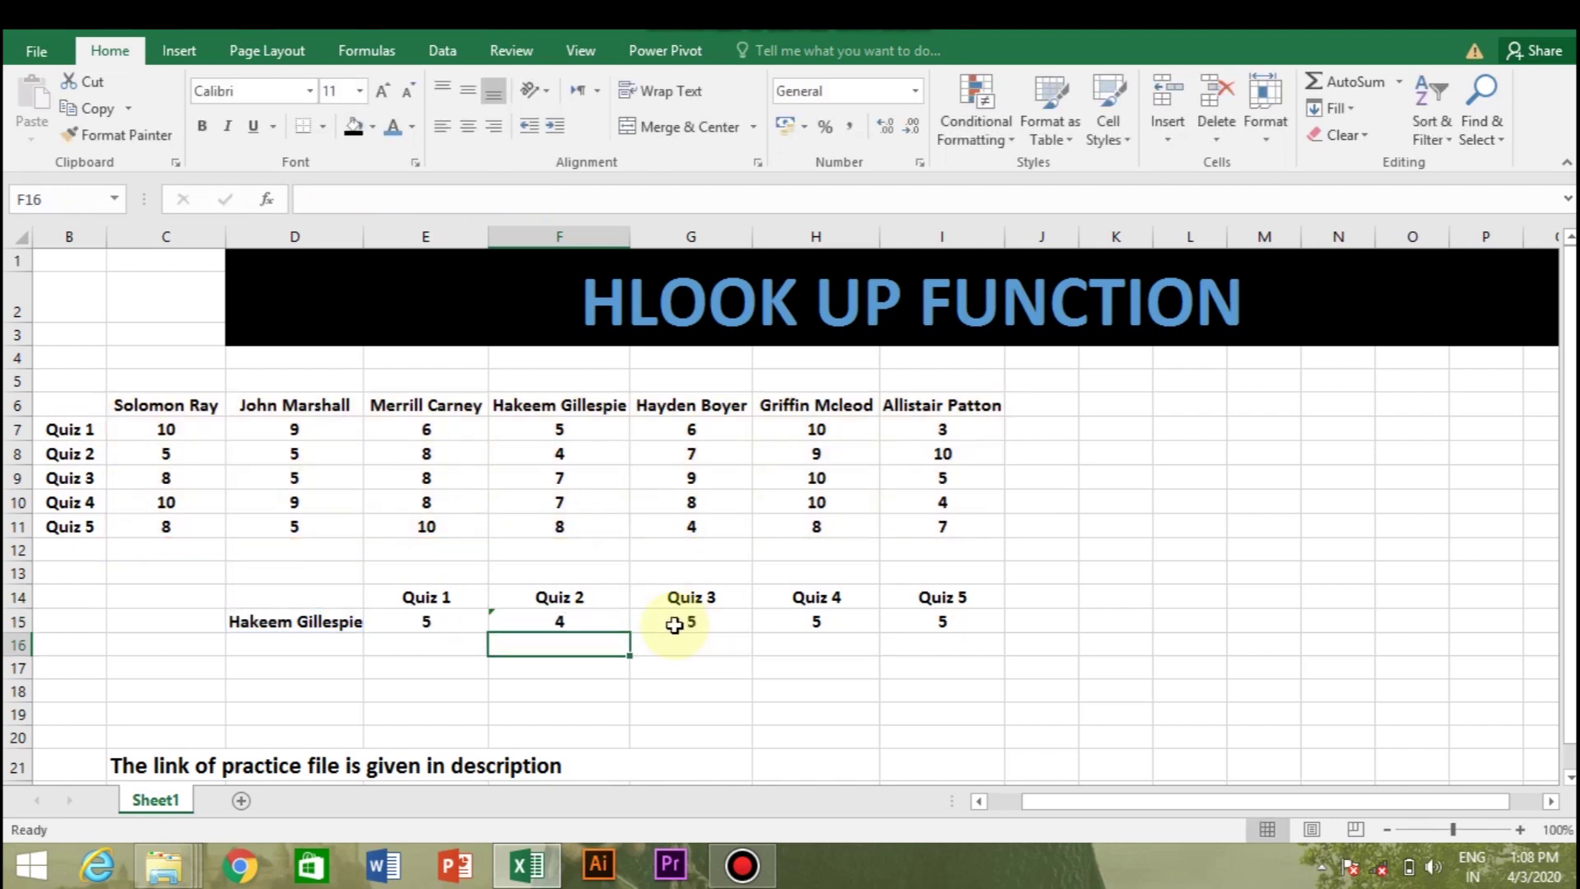
click(687, 621)
double_click(687, 621)
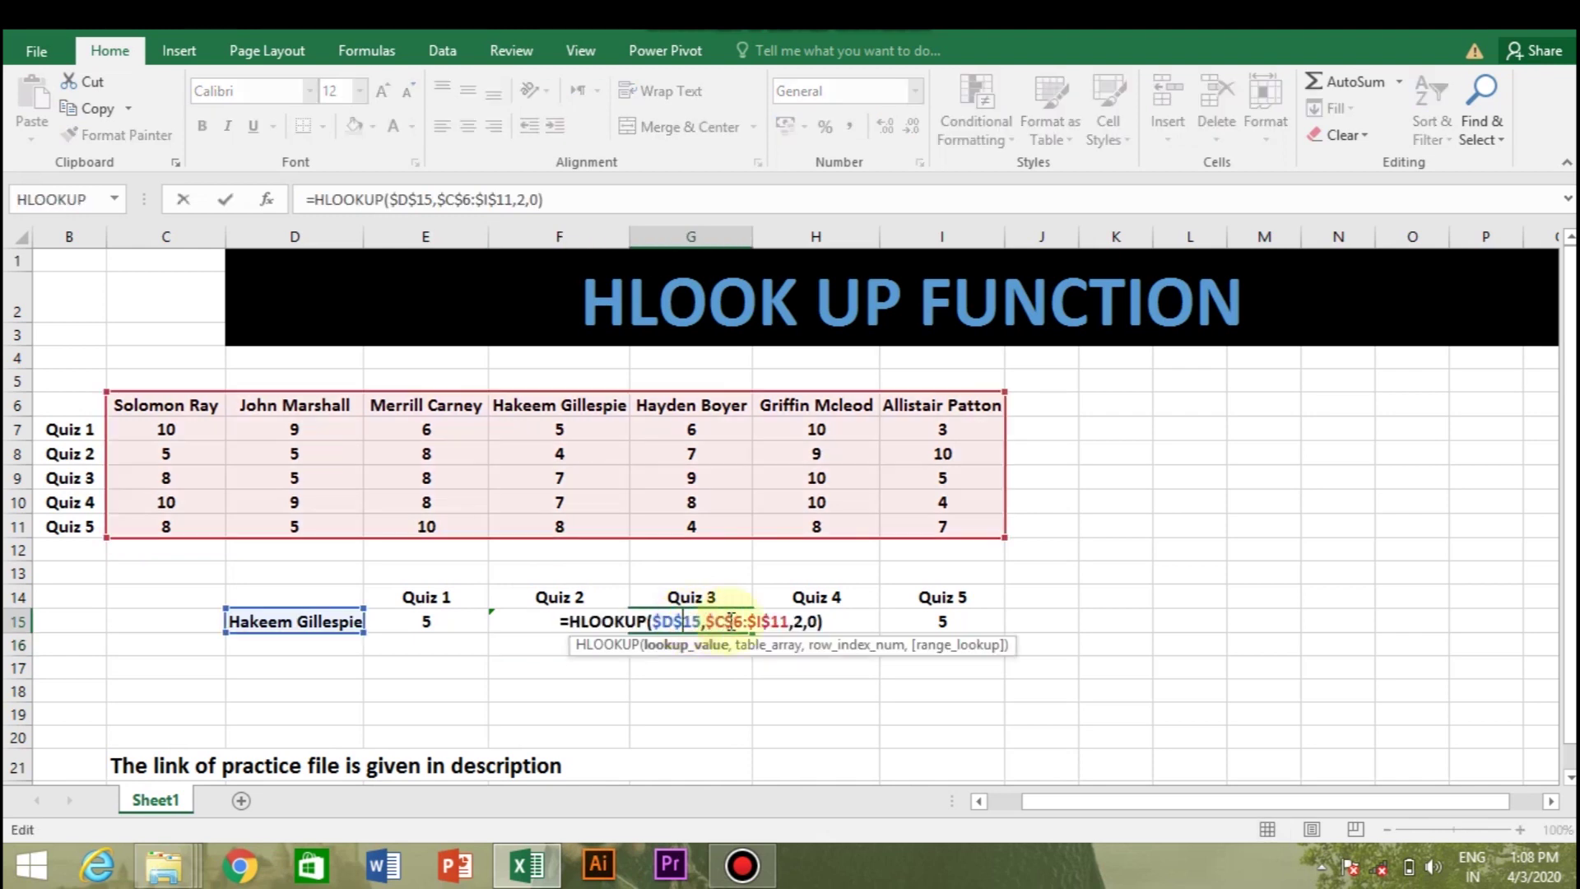
click(805, 621)
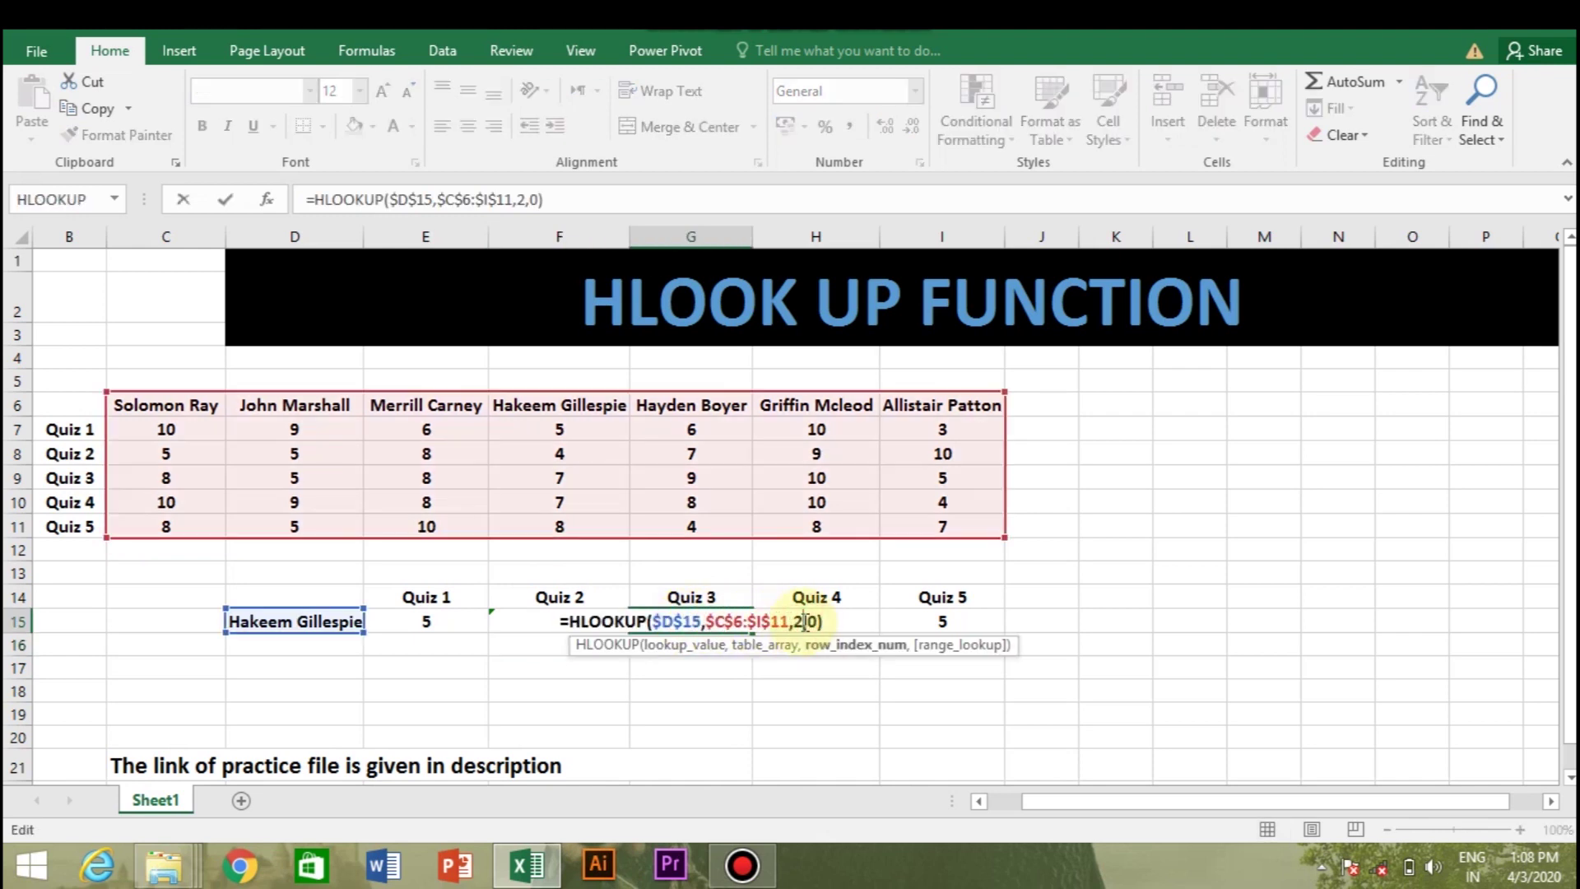
key(BackSpace)
text(4)
key(Return)
Change the row index to 5 in H15 and to 6 in I15.
click(822, 622)
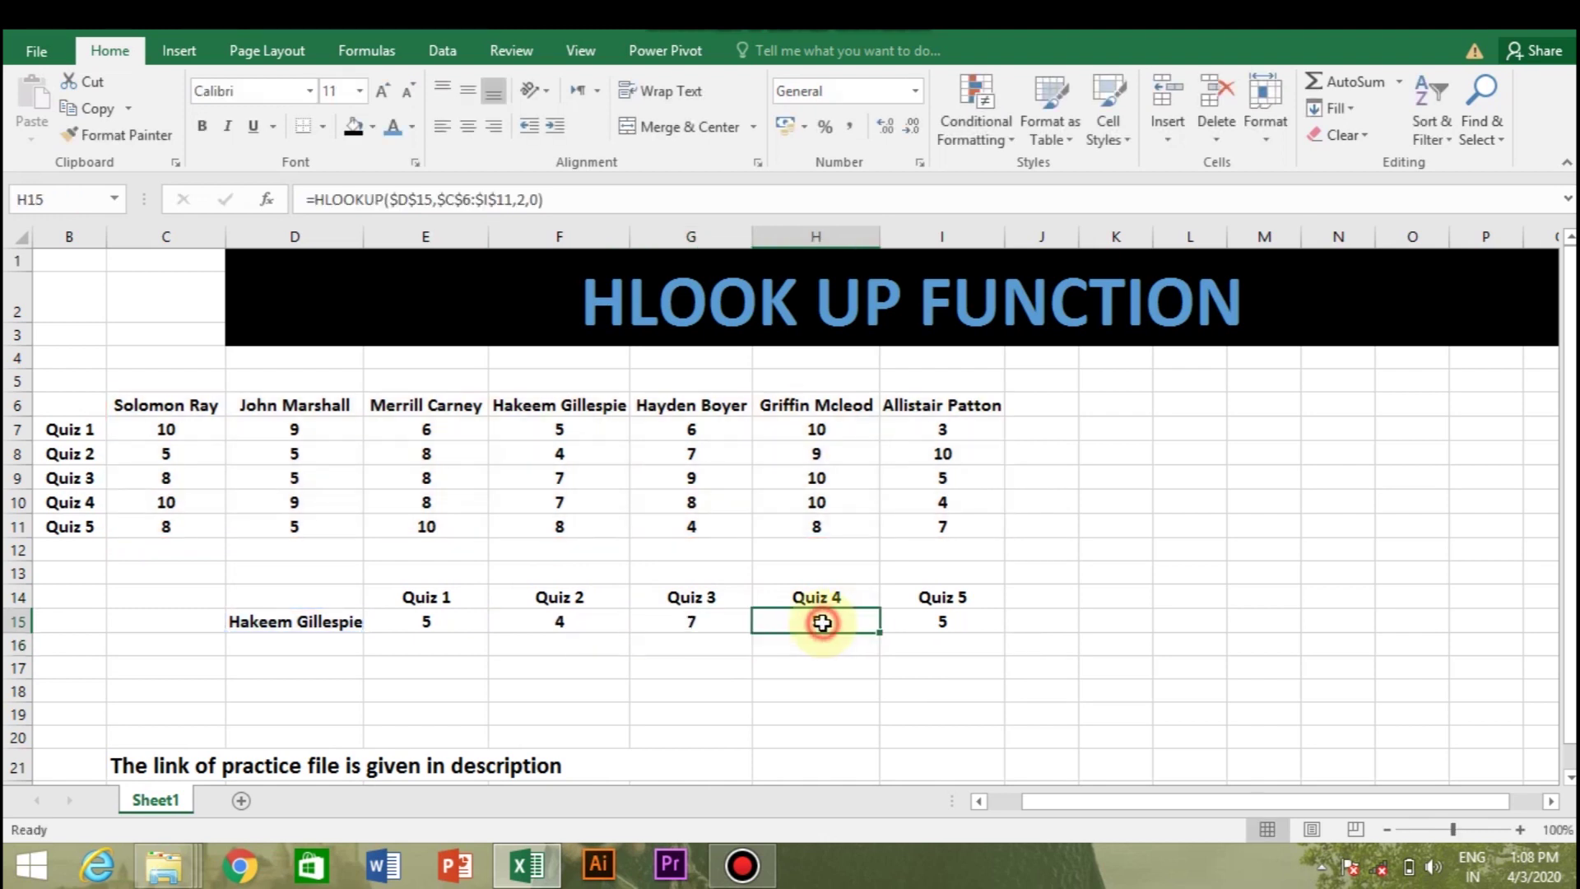
double_click(822, 622)
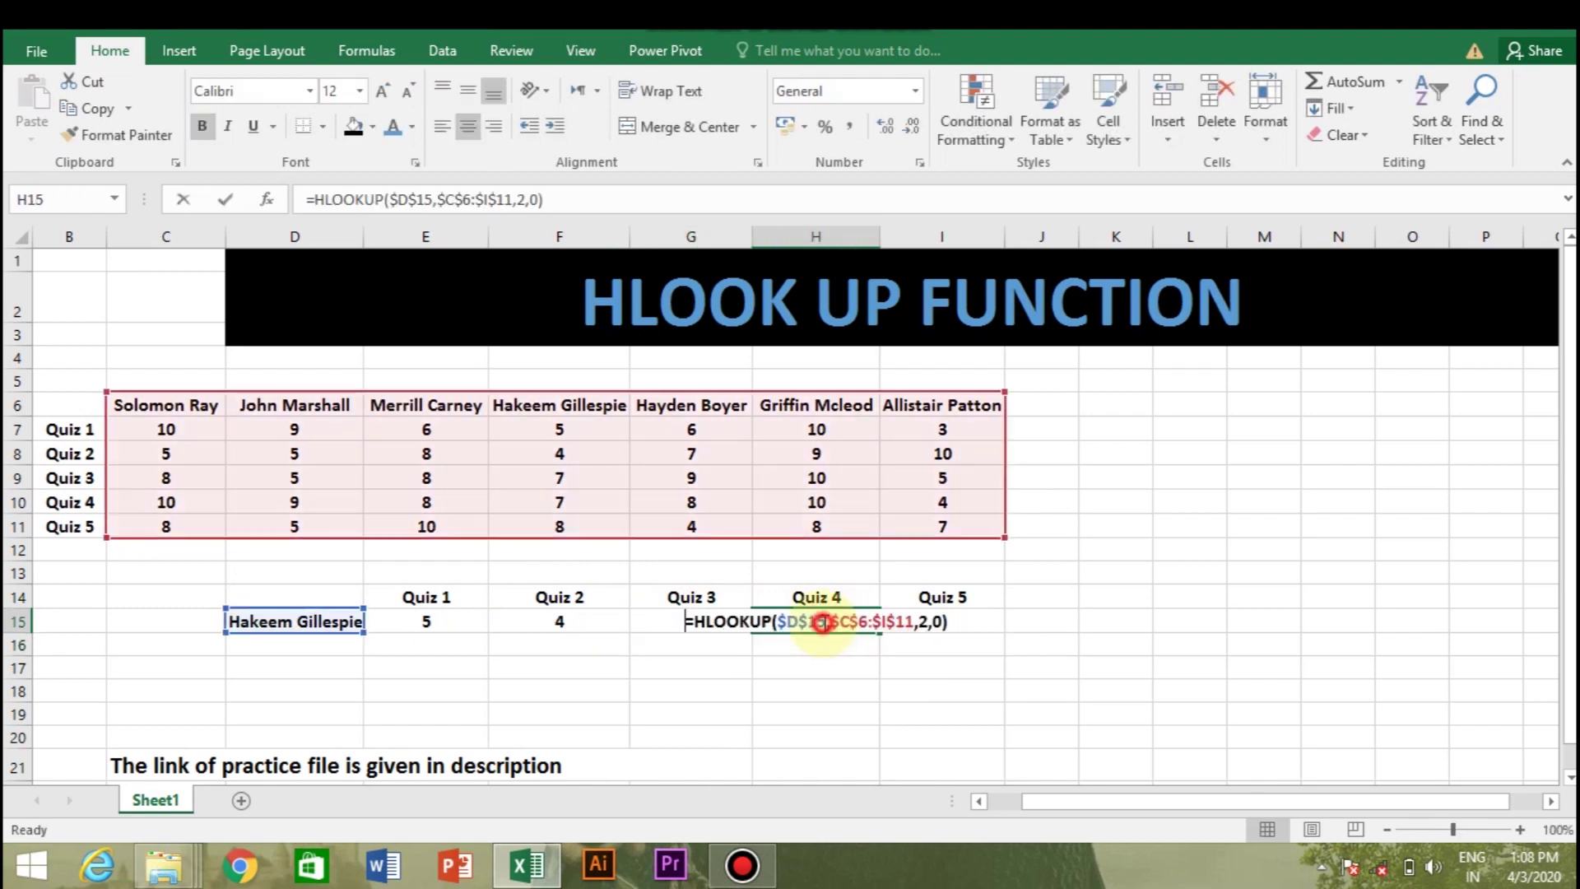
click(930, 622)
key(BackSpace)
text(5)
key(Return)
click(948, 622)
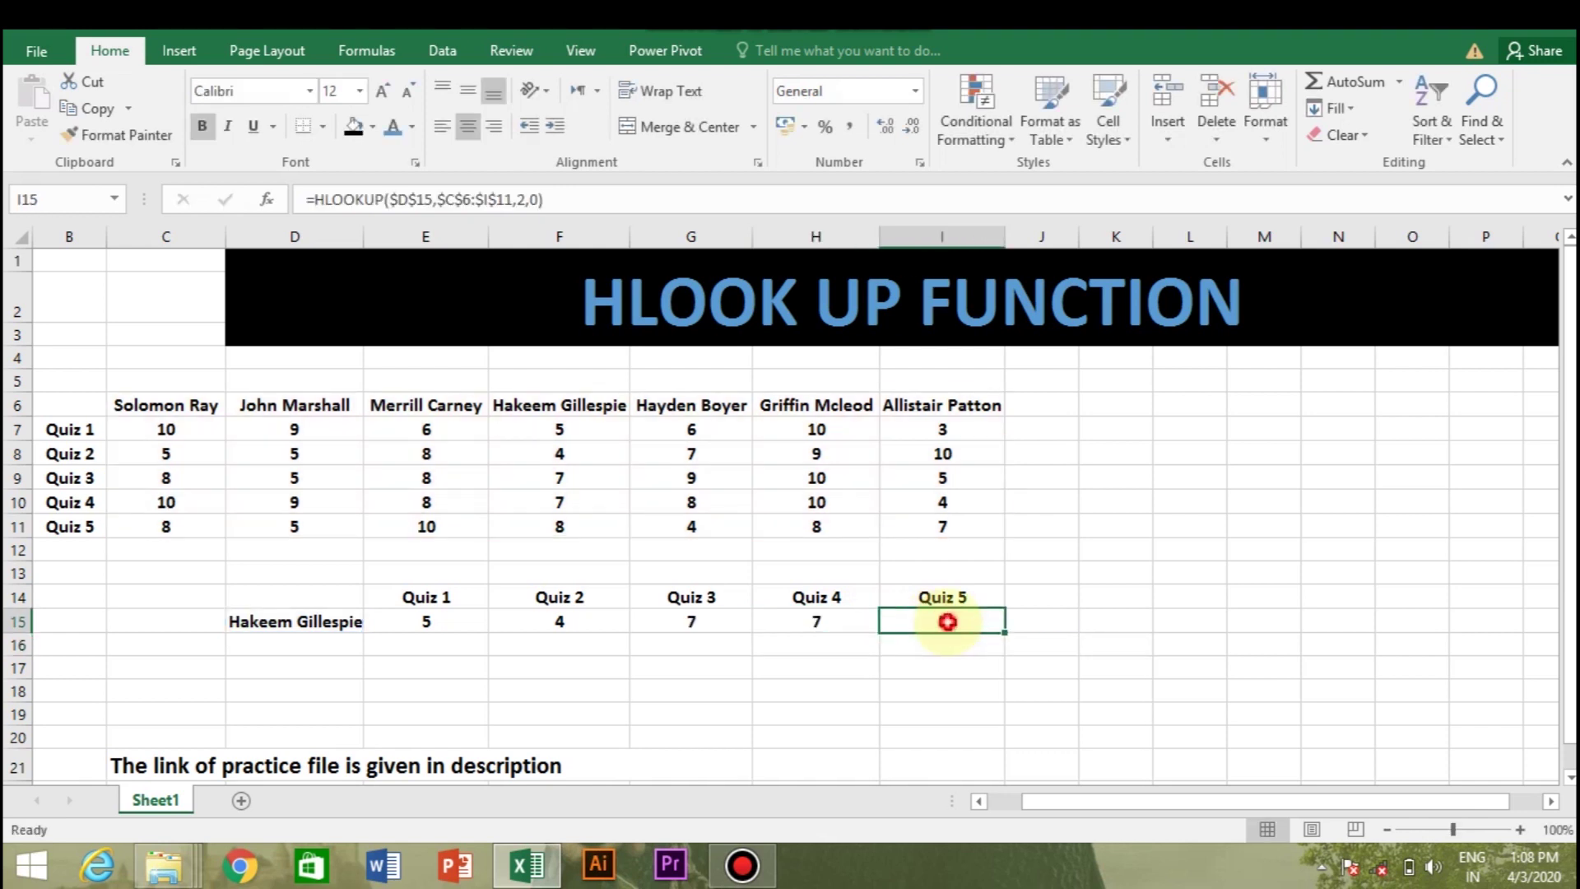
double_click(948, 622)
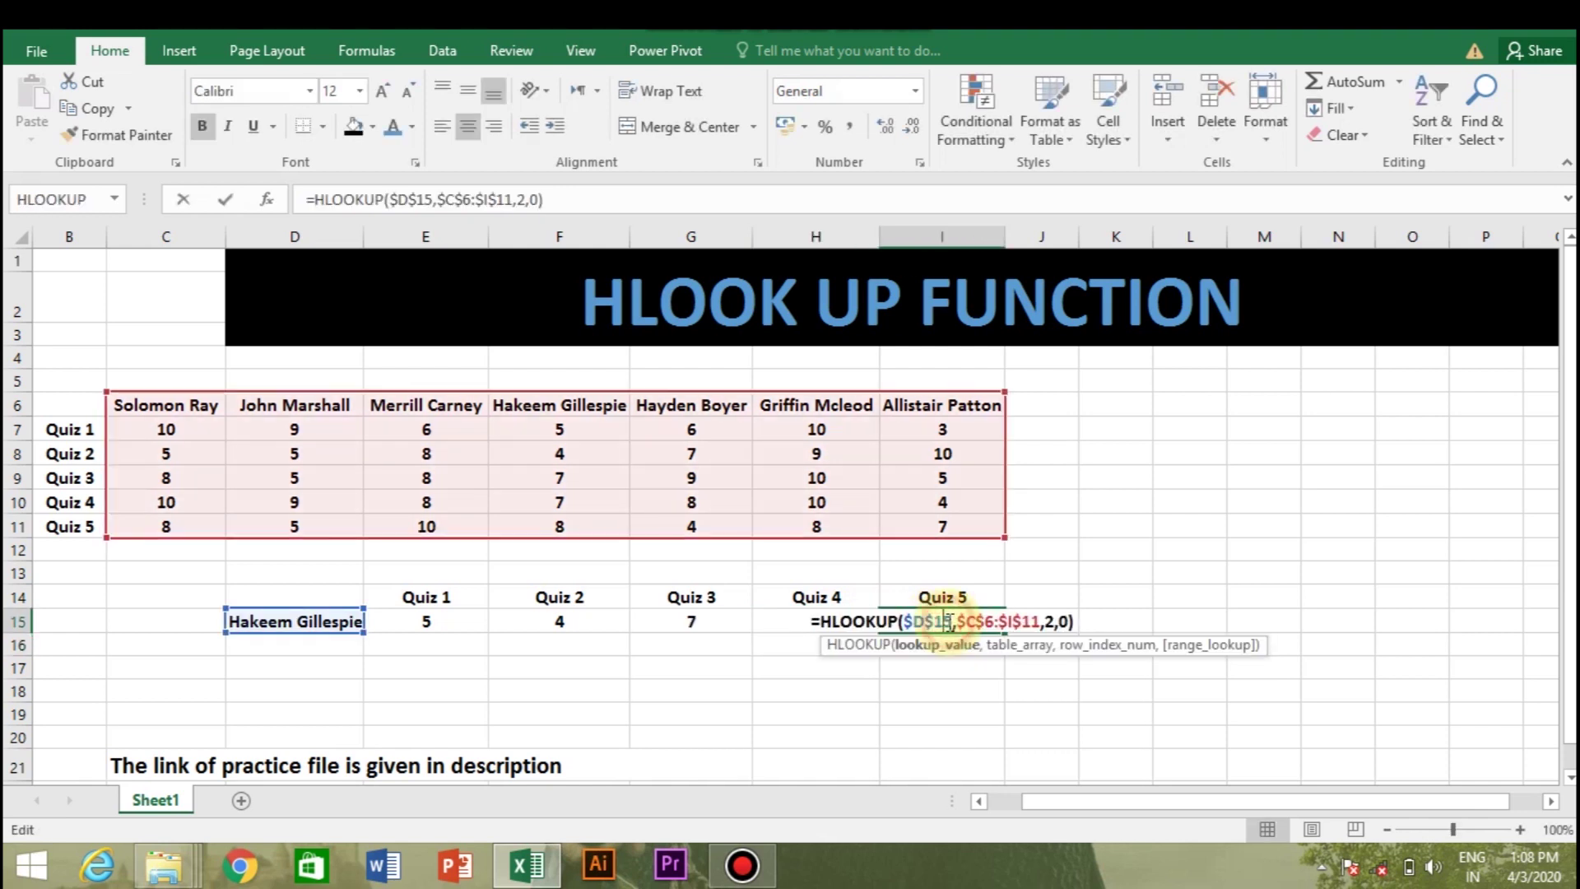
click(1053, 622)
key(BackSpace)
text(6)
key(Return)
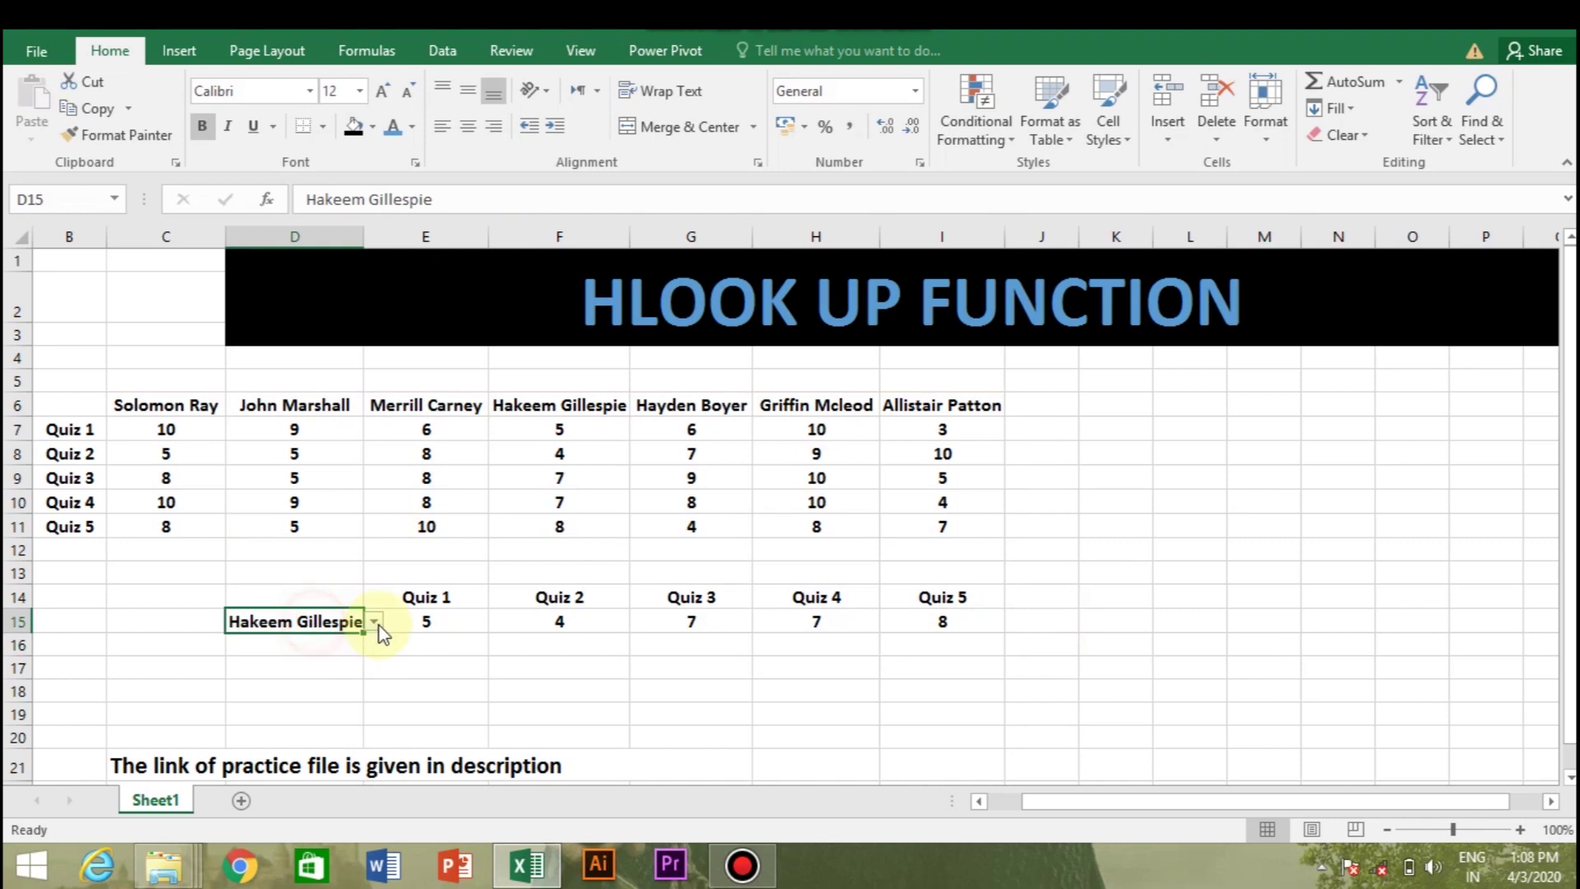
click(376, 626)
click(318, 702)
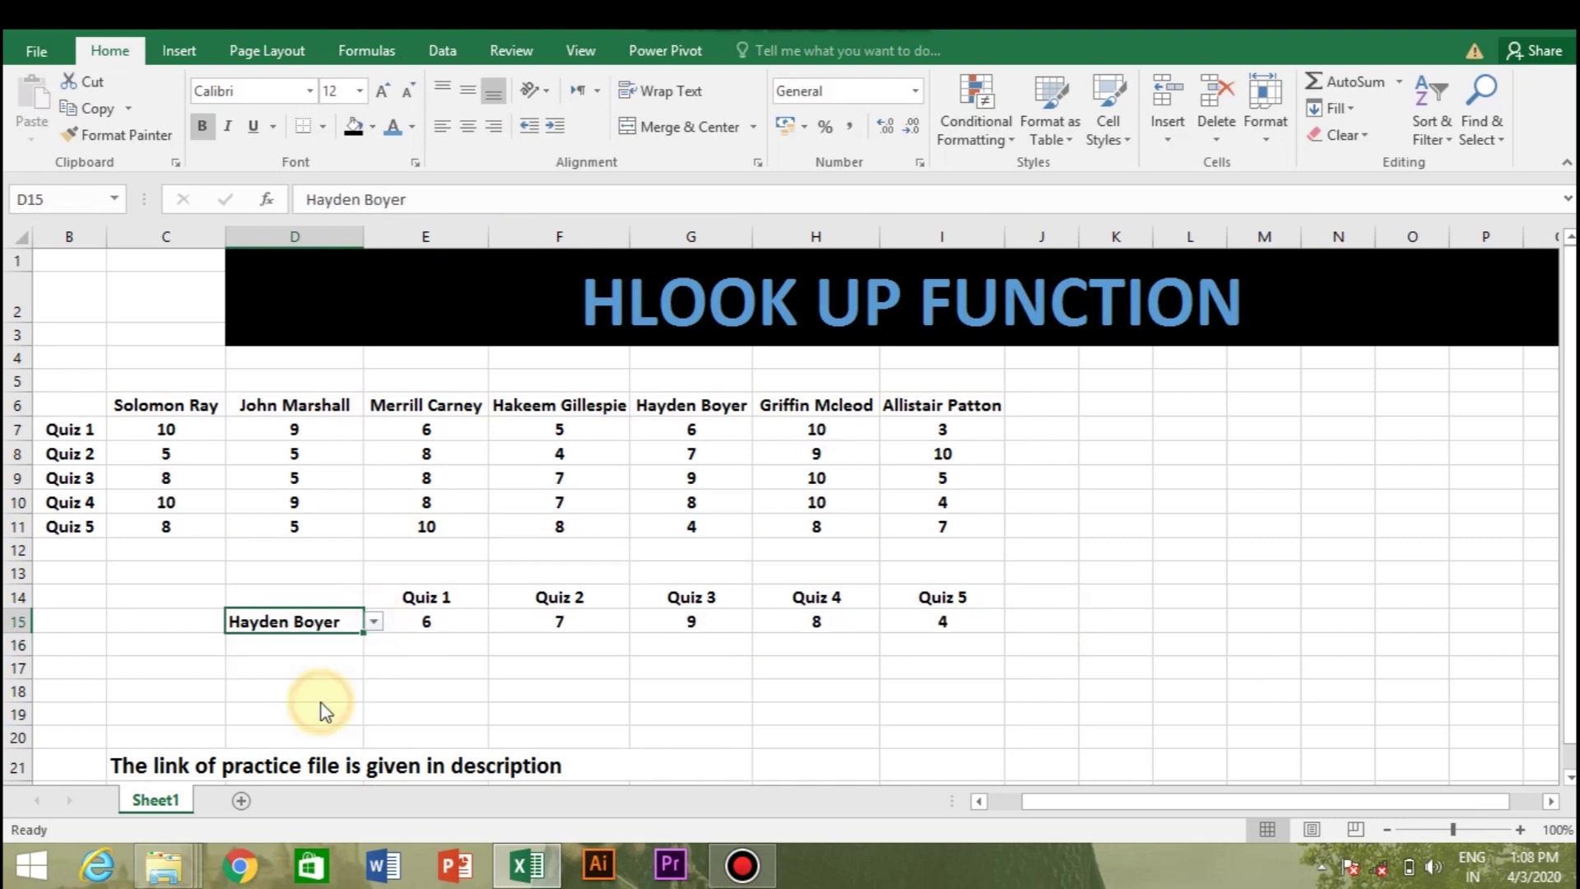
click(376, 630)
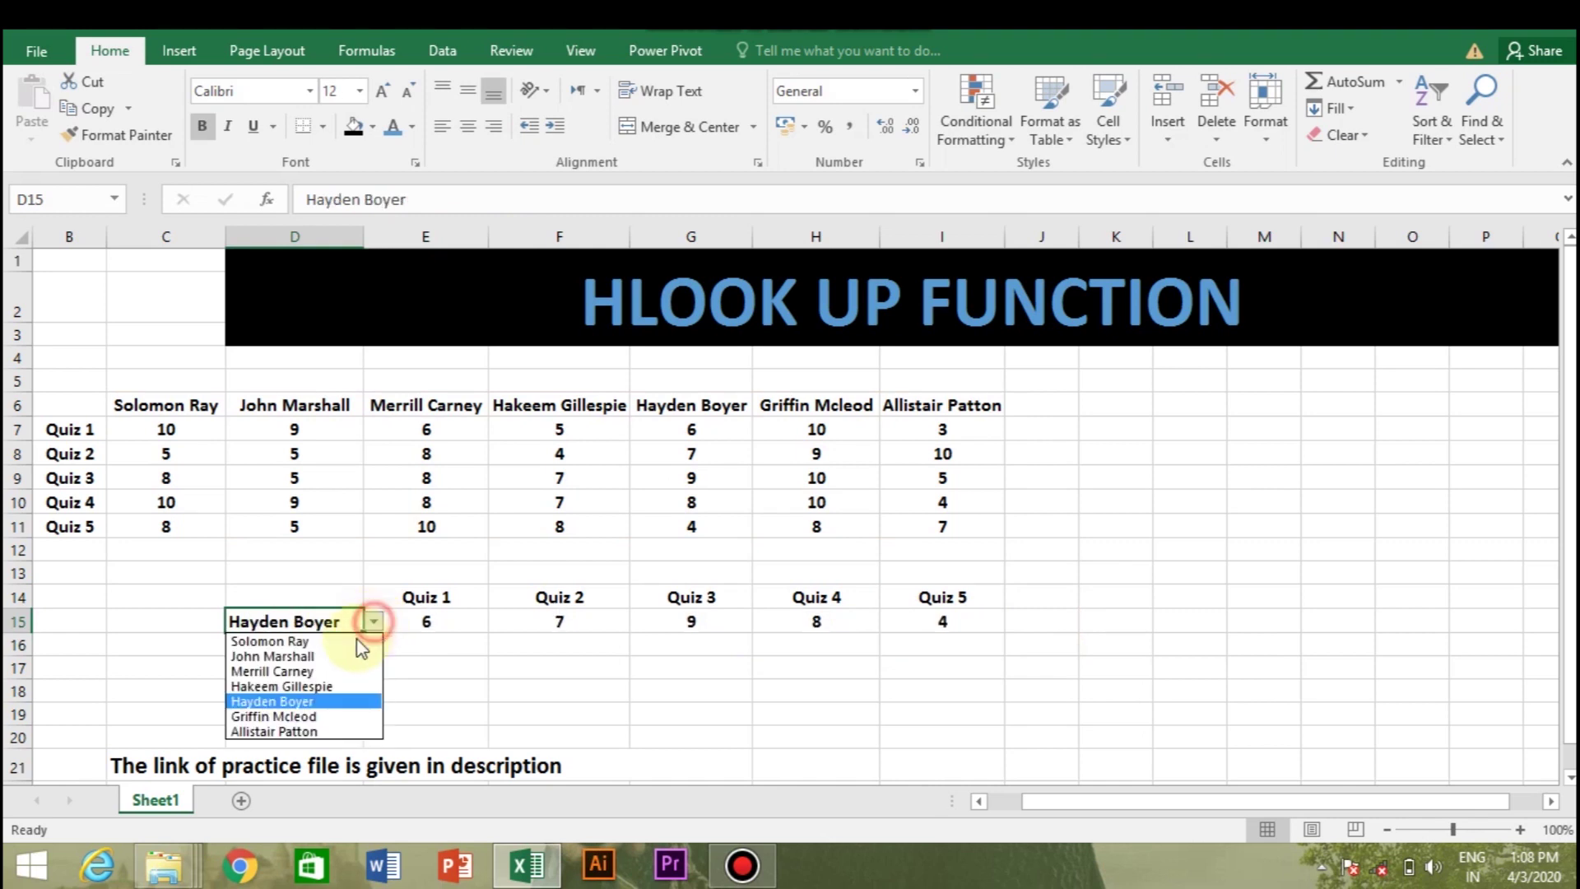
click(333, 642)
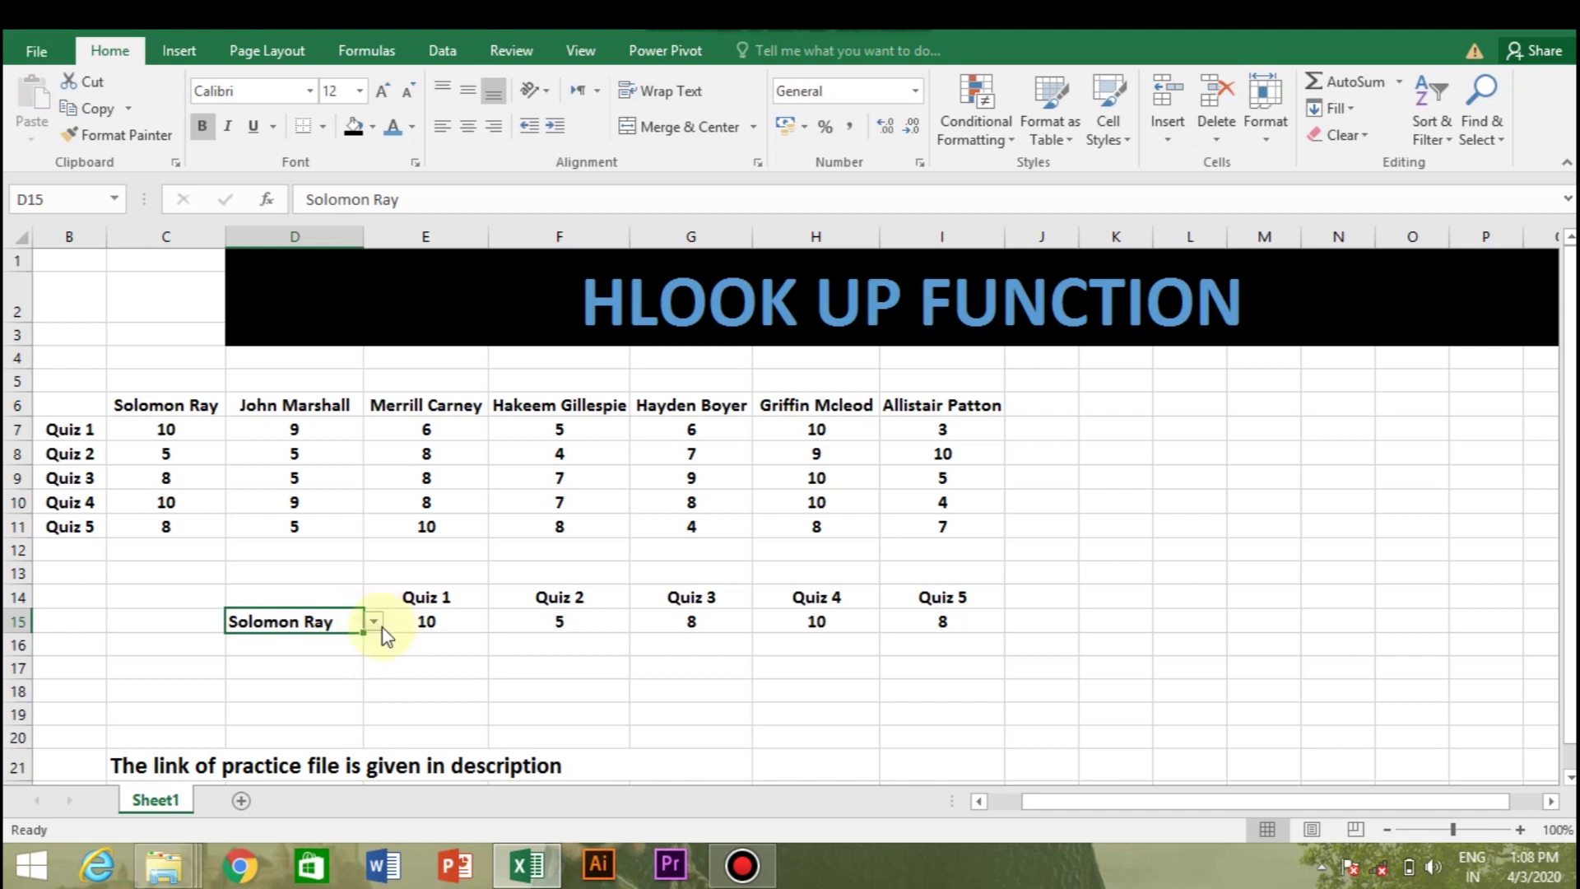
click(376, 632)
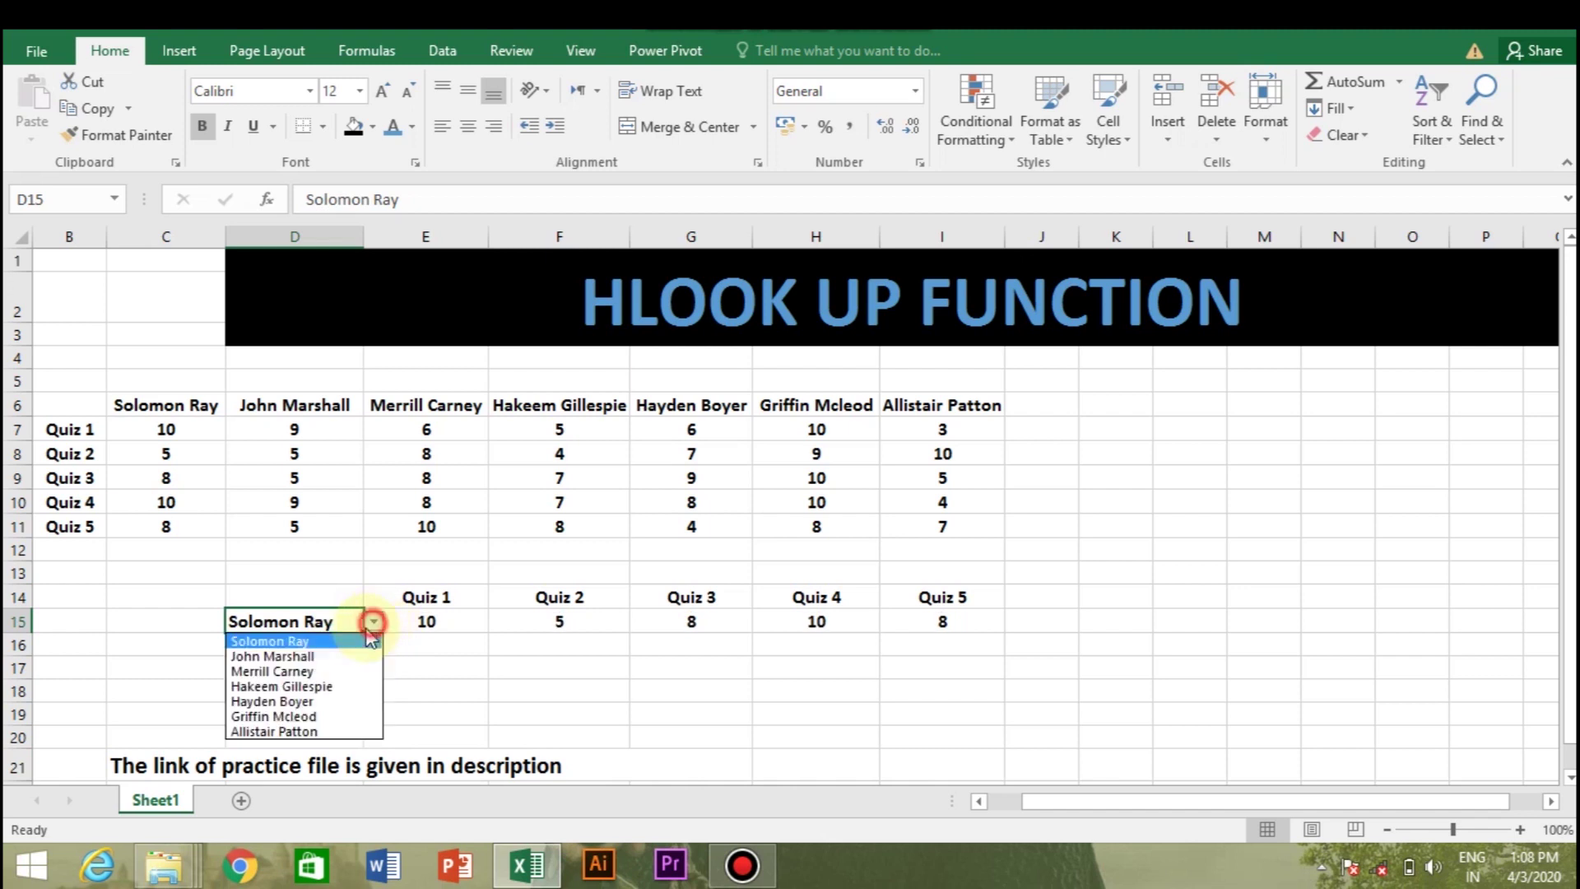
click(290, 698)
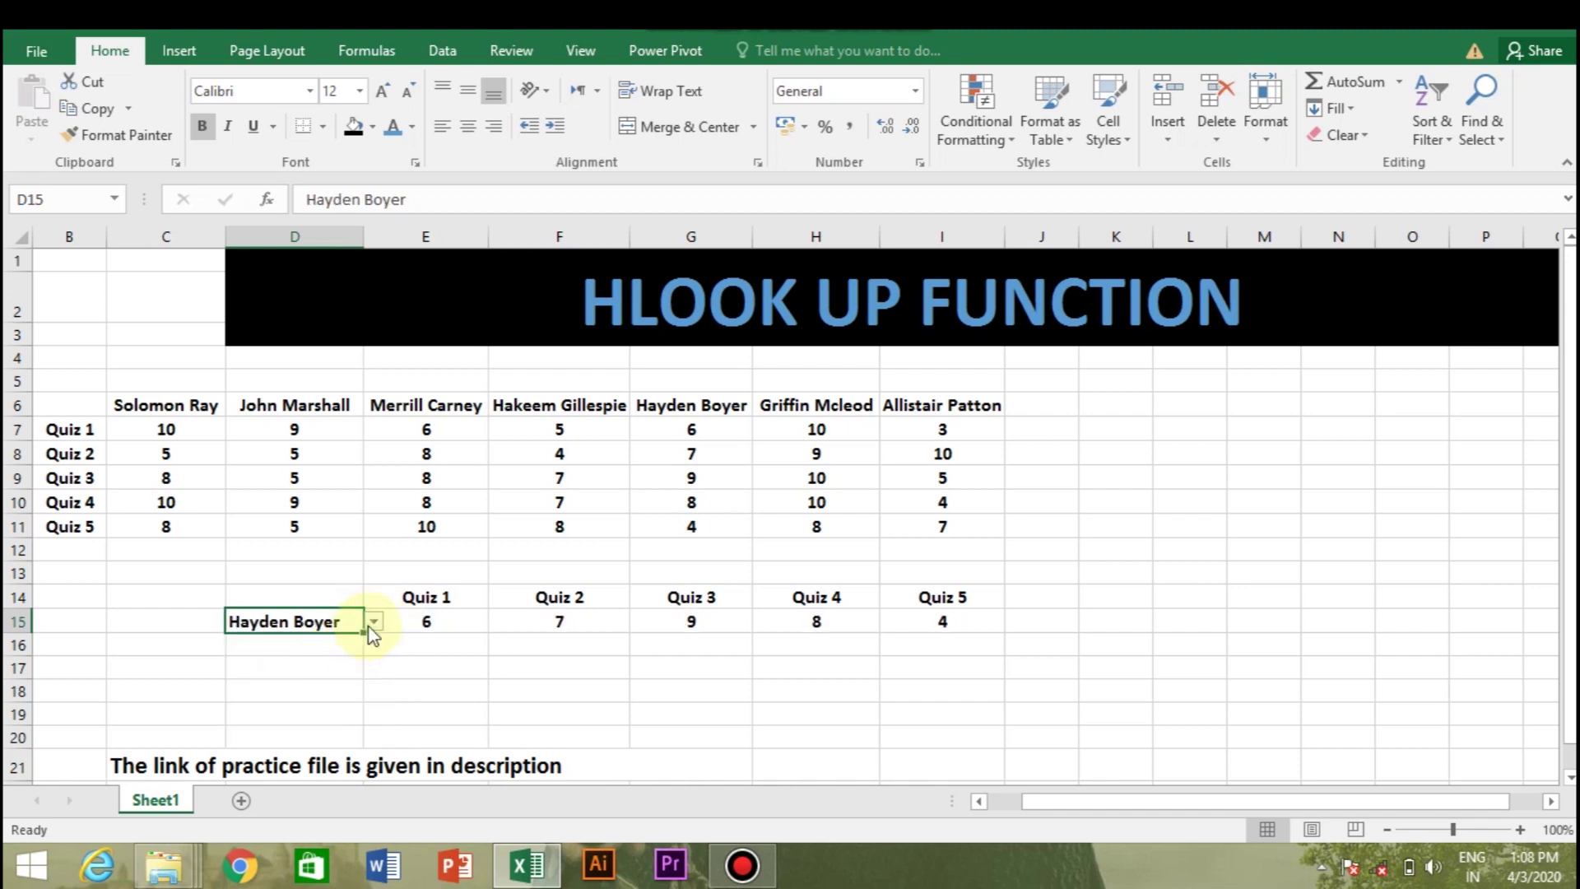